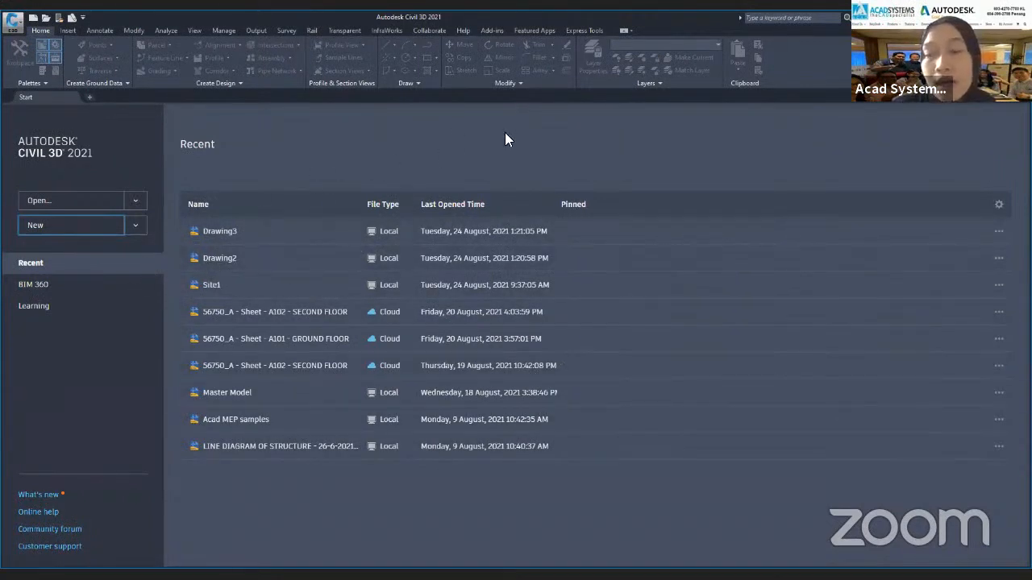
Start a new blank drawing and close the Properties and Tool Palettes windows to clear the workspace
left_click(55, 231)
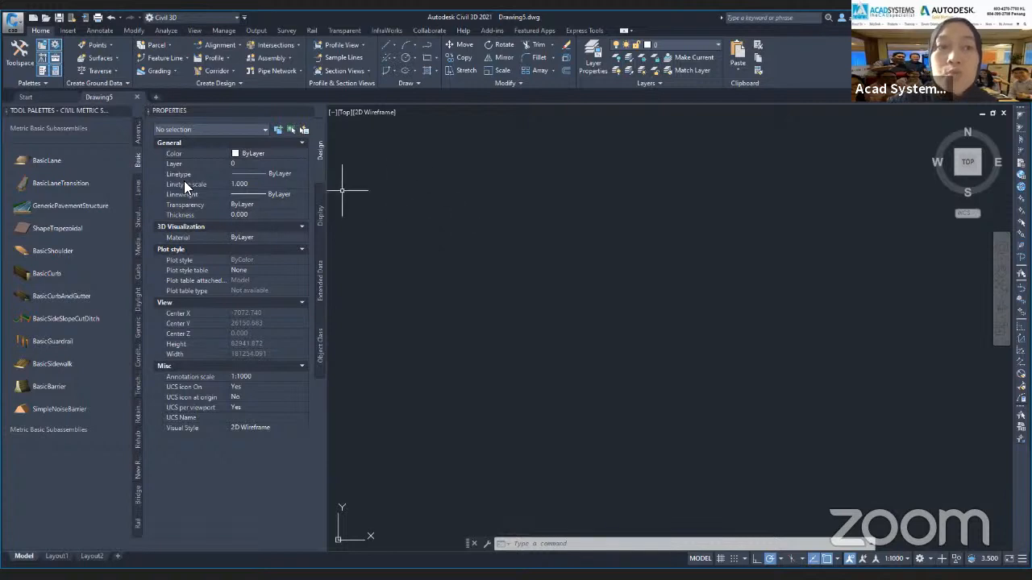
left_click(136, 96)
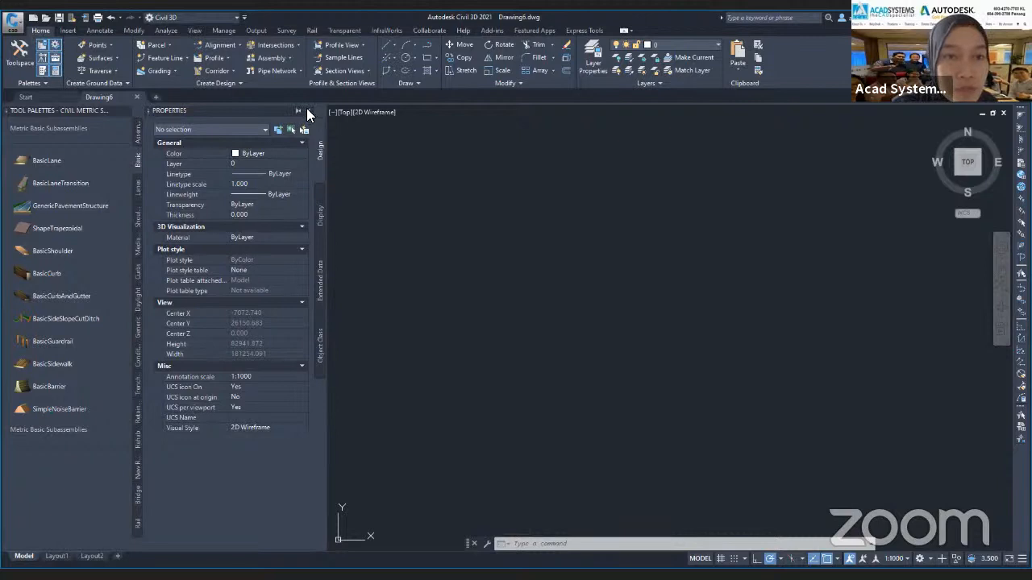
left_click(306, 111)
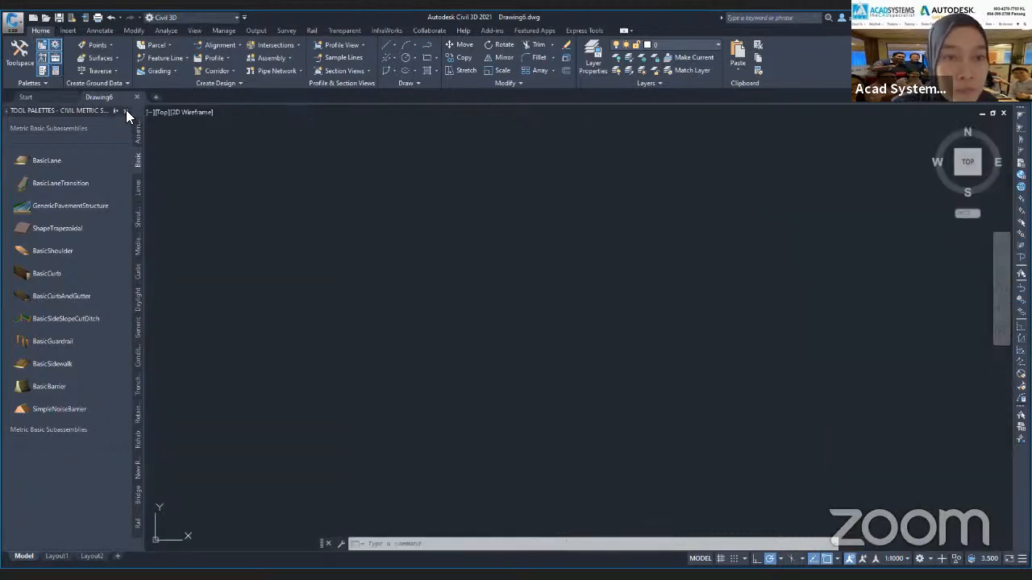
left_click(54, 45)
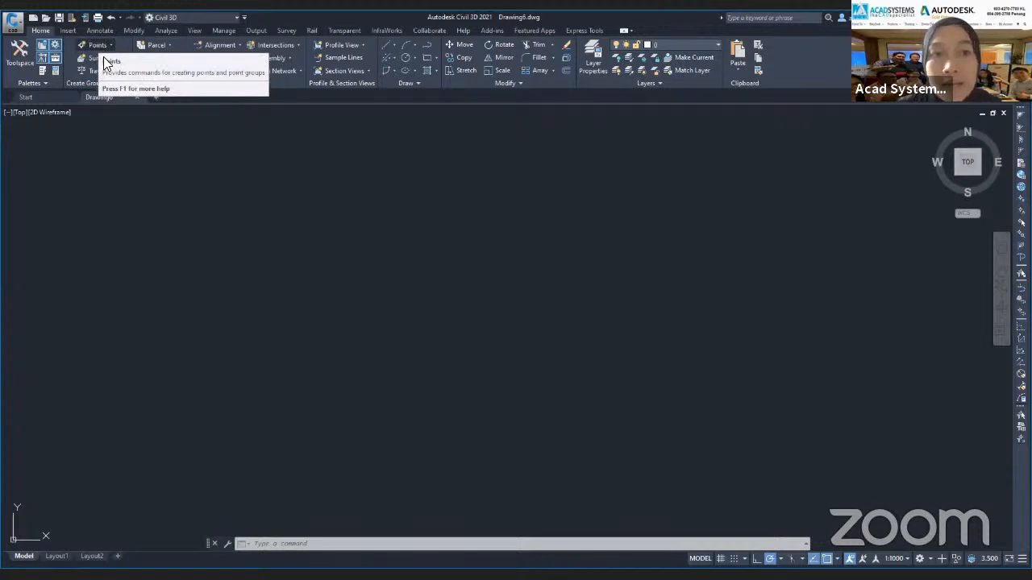
Open Point Creation Tools and start importing points from a file
left_click(134, 55)
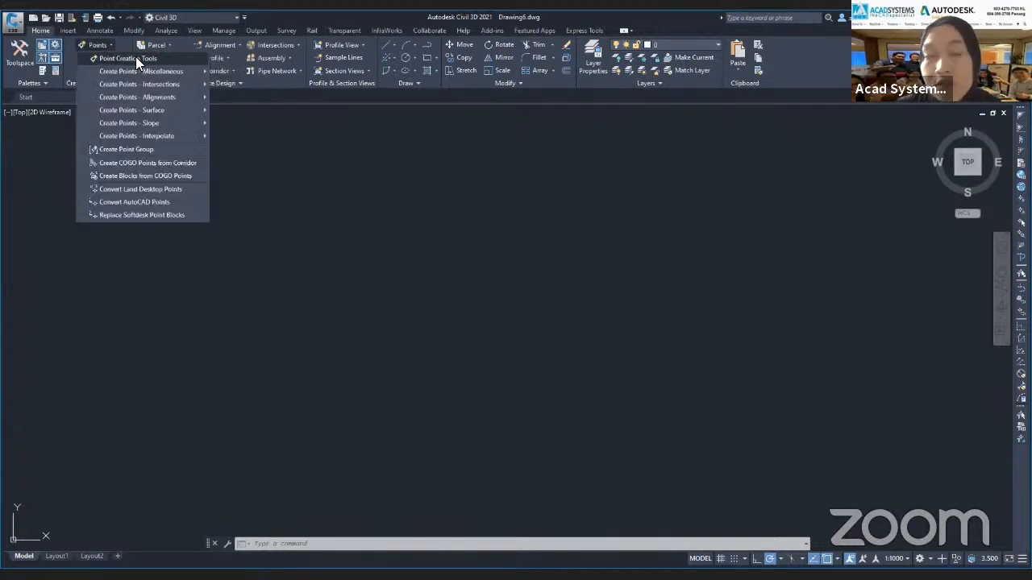
left_click(128, 58)
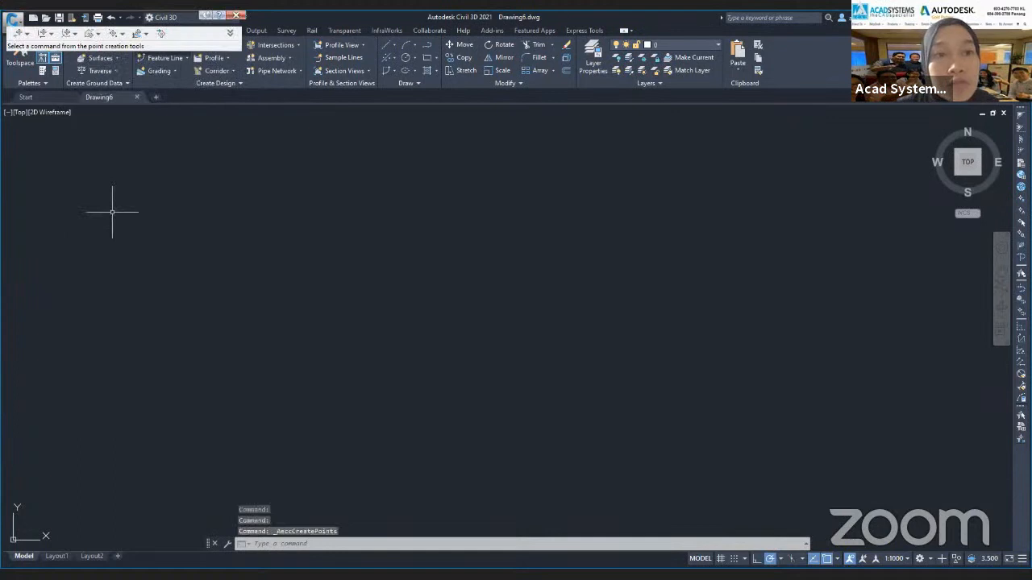
left_click(163, 34)
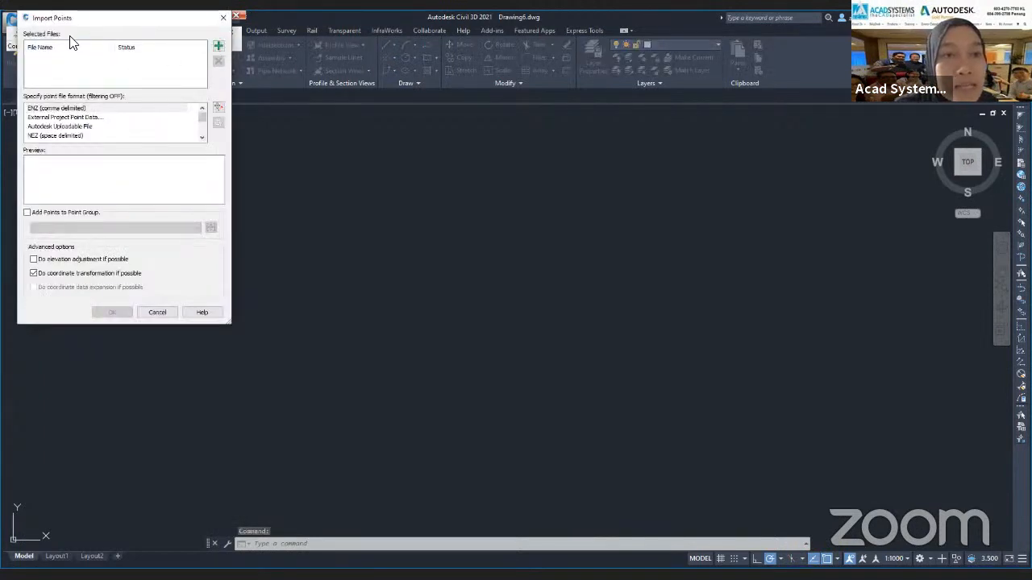
Add the Point Data file from the FOL CIVIL3D folder on the desktop as the import source
left_click(220, 48)
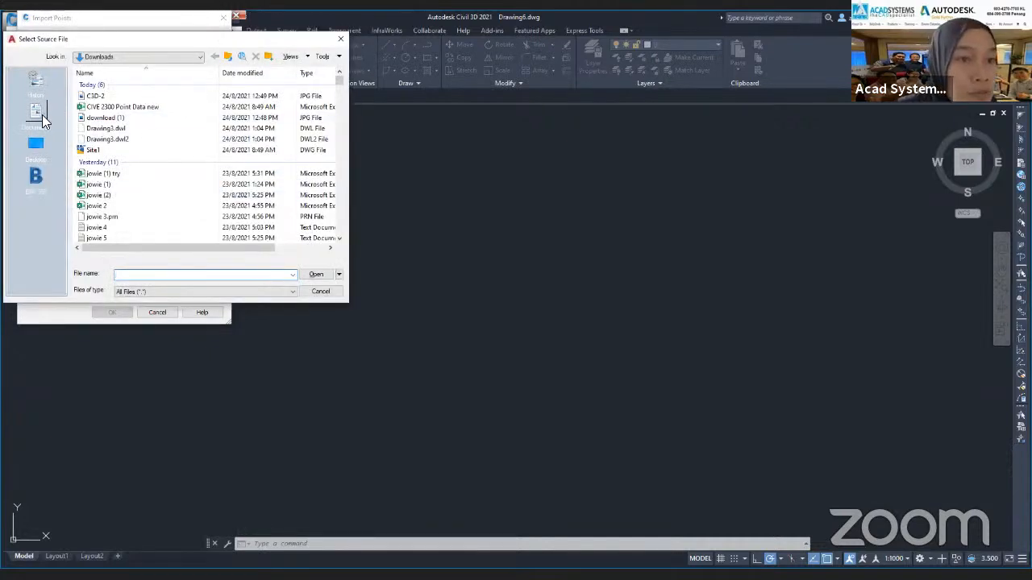
left_click(37, 141)
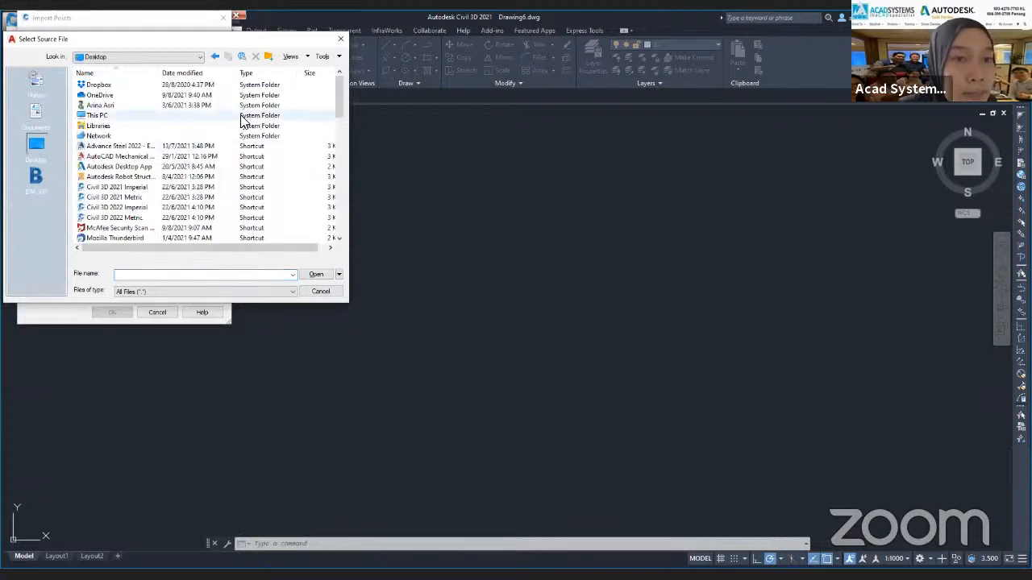
double_click(122, 117)
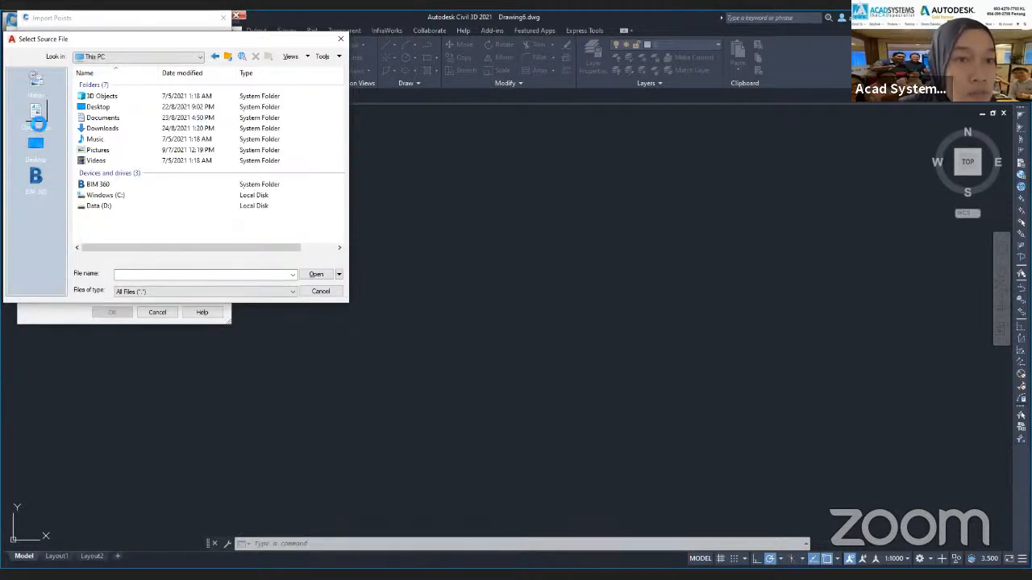
left_click(36, 125)
left_click(35, 145)
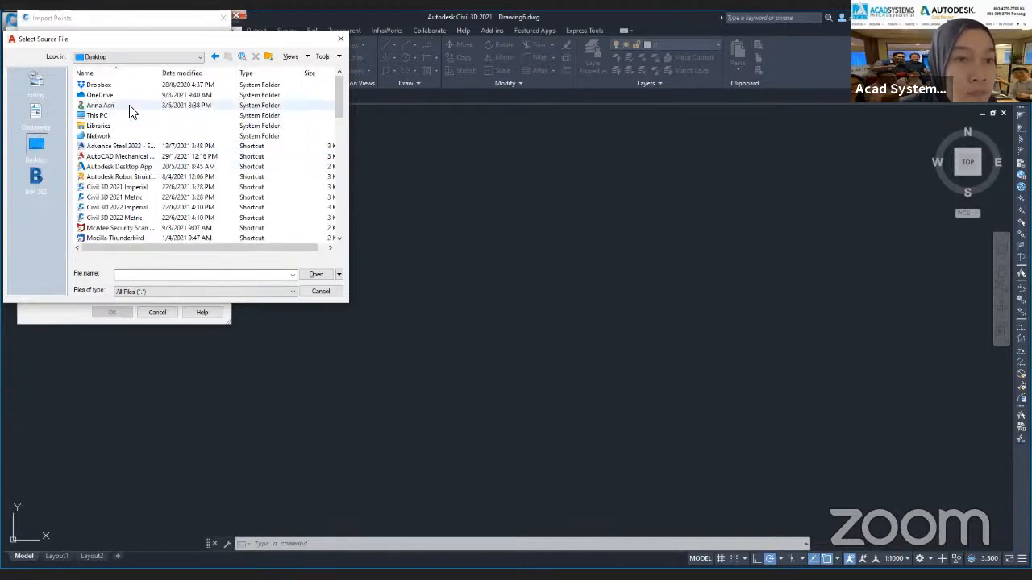
scroll(126, 133, "down", 5)
double_click(126, 136)
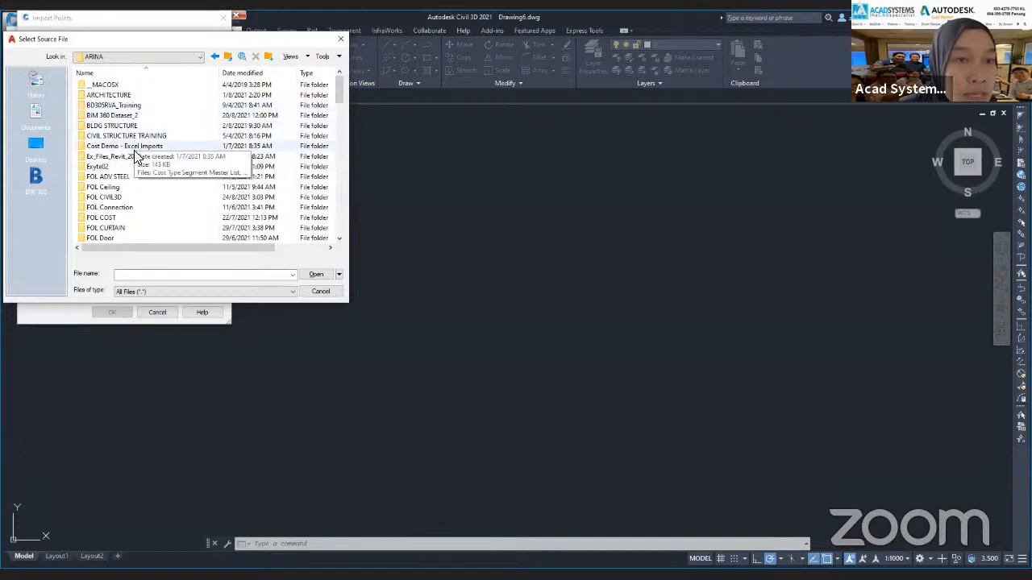
scroll(137, 161, "down", 1)
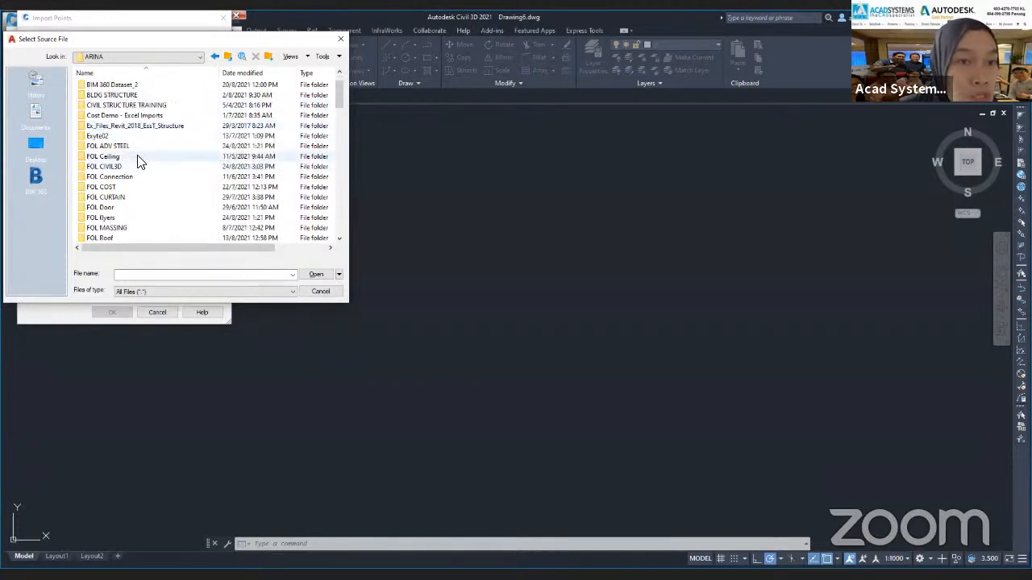
double_click(125, 166)
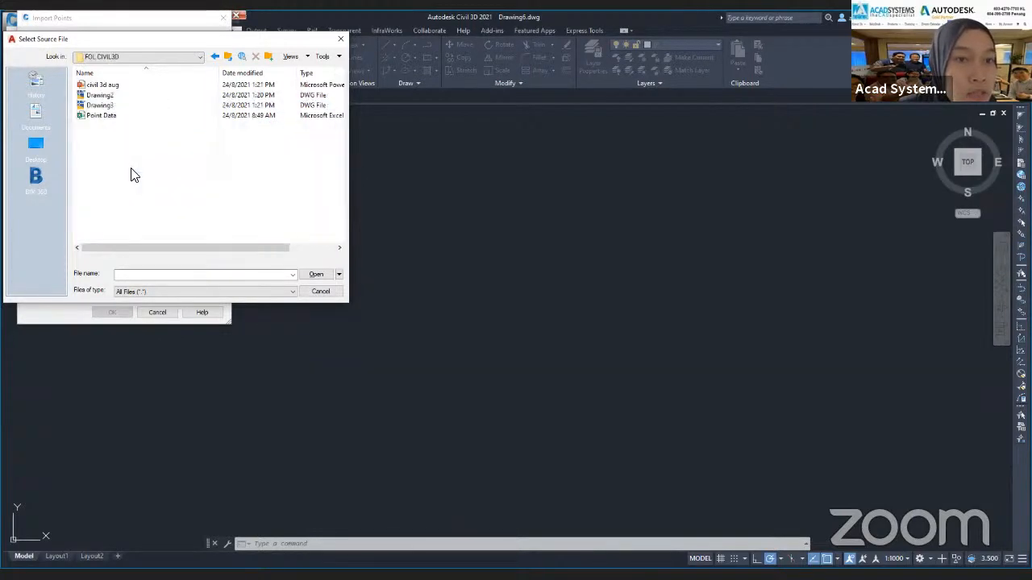
left_click(113, 119)
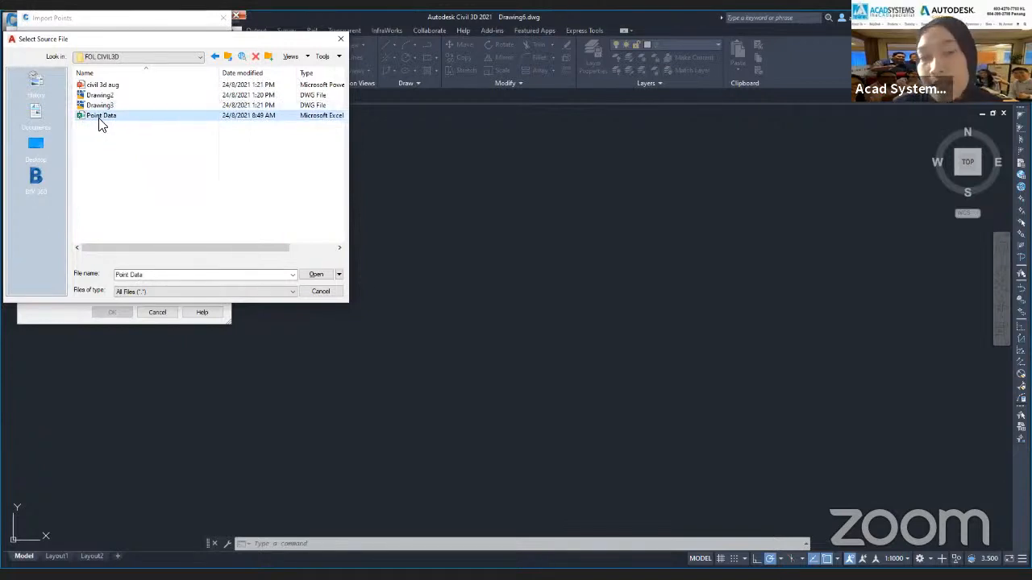
left_click(318, 276)
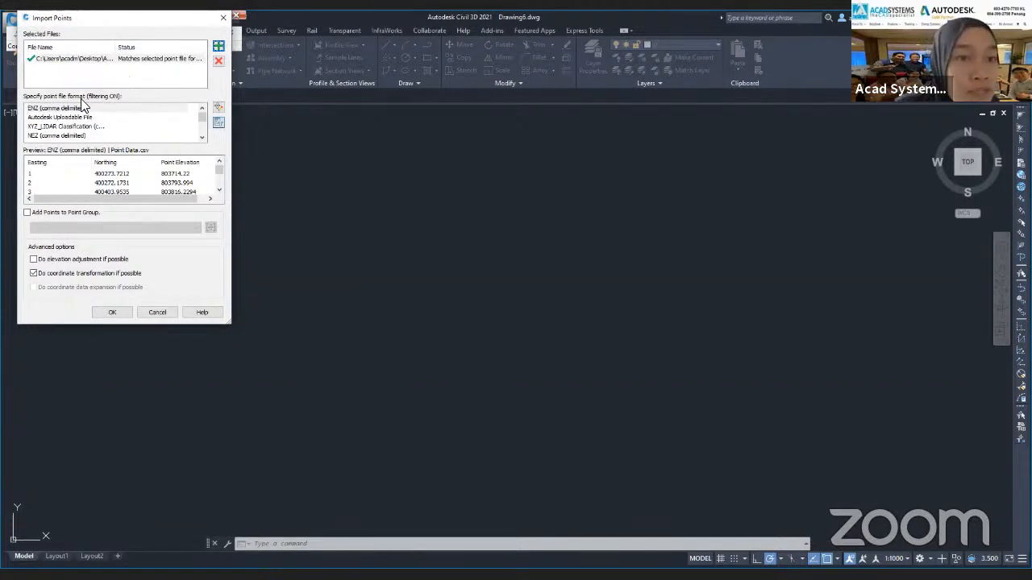
Import the points in the PNEZ (comma delimited) format and display the full extents of the drawing
scroll(93, 133, "down", 2)
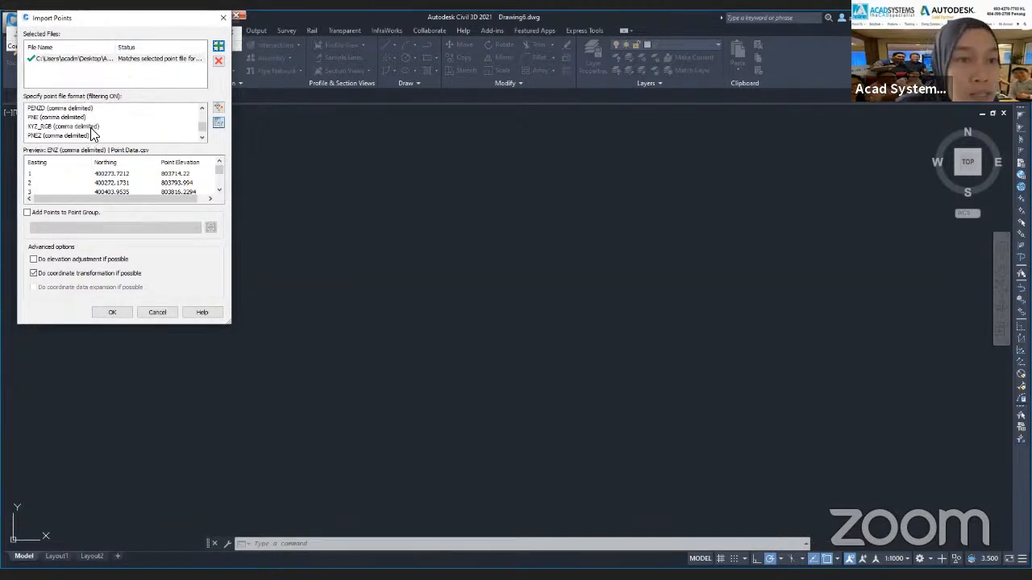
left_click(38, 136)
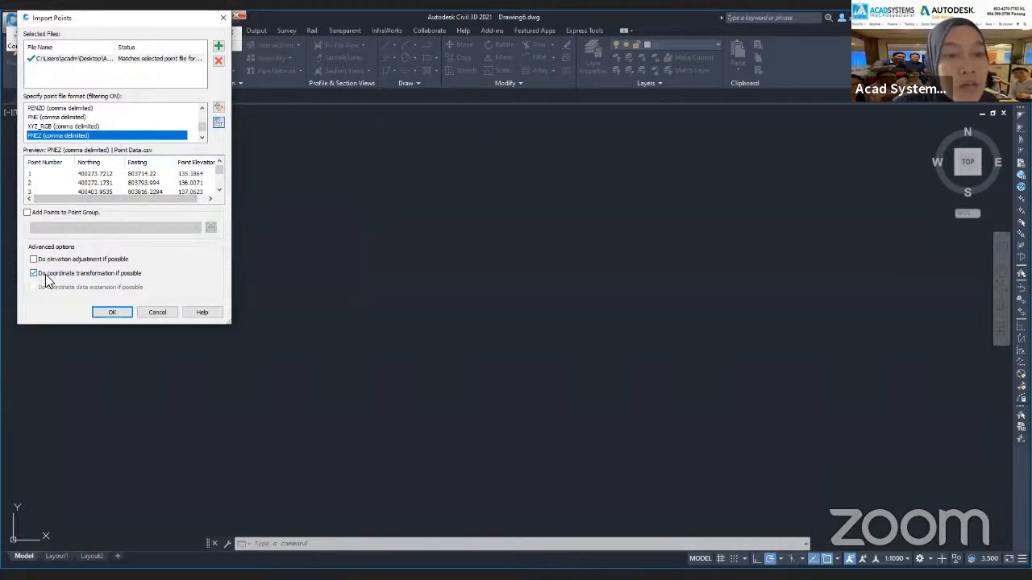
left_click(112, 313)
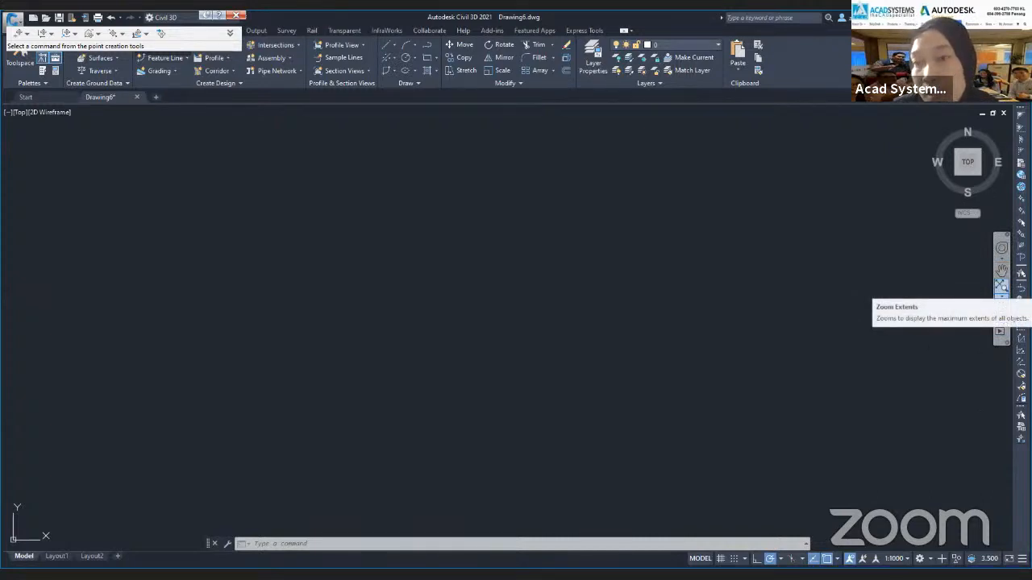
left_click(1000, 286)
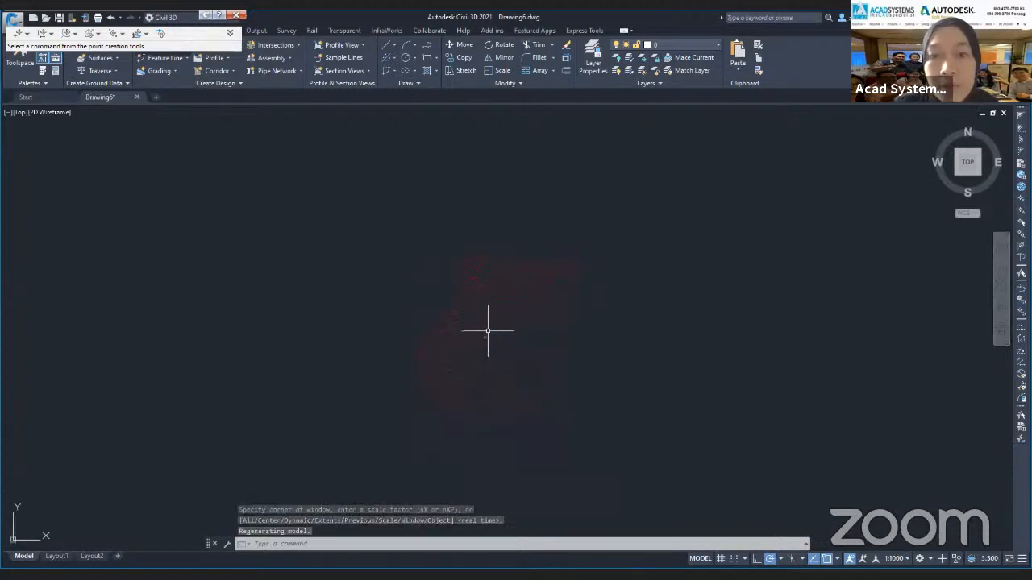
mouse_move(543, 331)
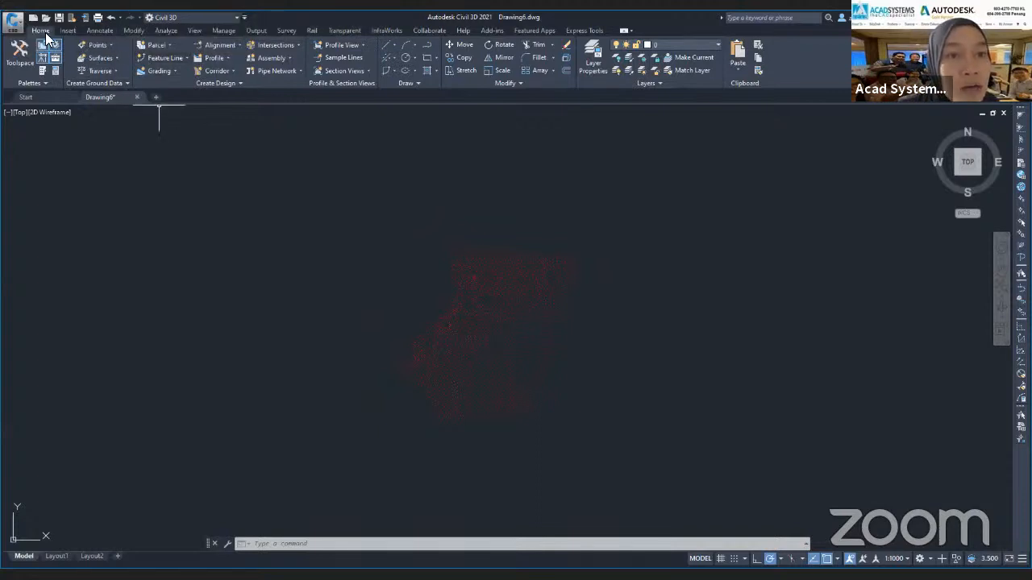
Create a TIN surface named RC-Surface on layer C-TOPO with the Contours 2m and 10m (Background) style
left_click(114, 59)
left_click(120, 74)
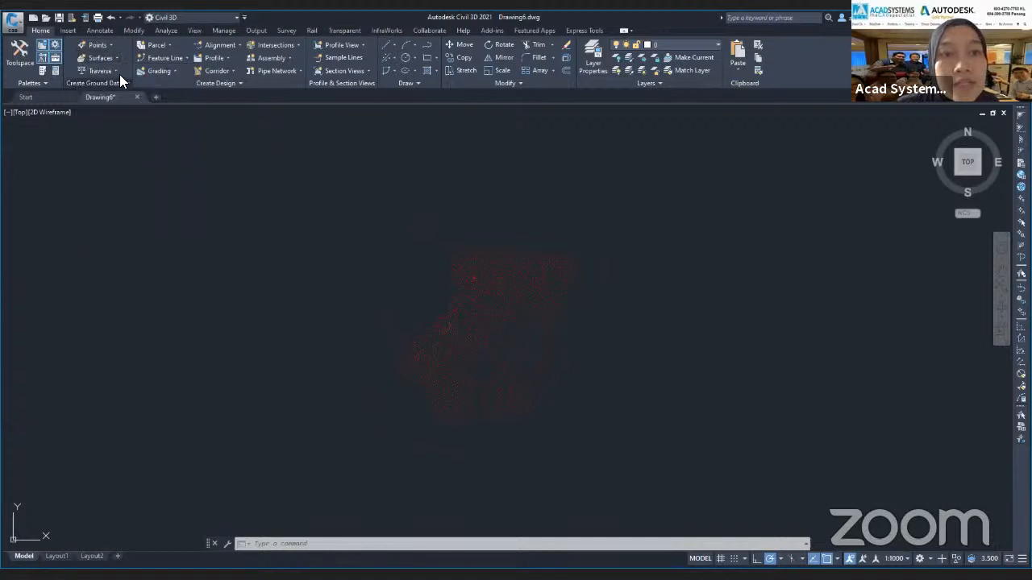
left_click(558, 258)
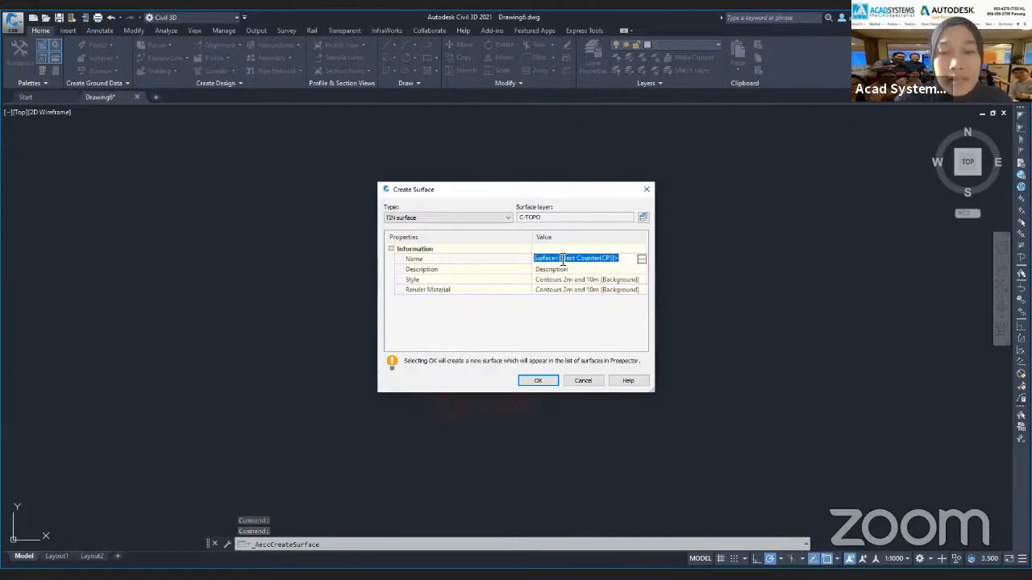
type("RC")
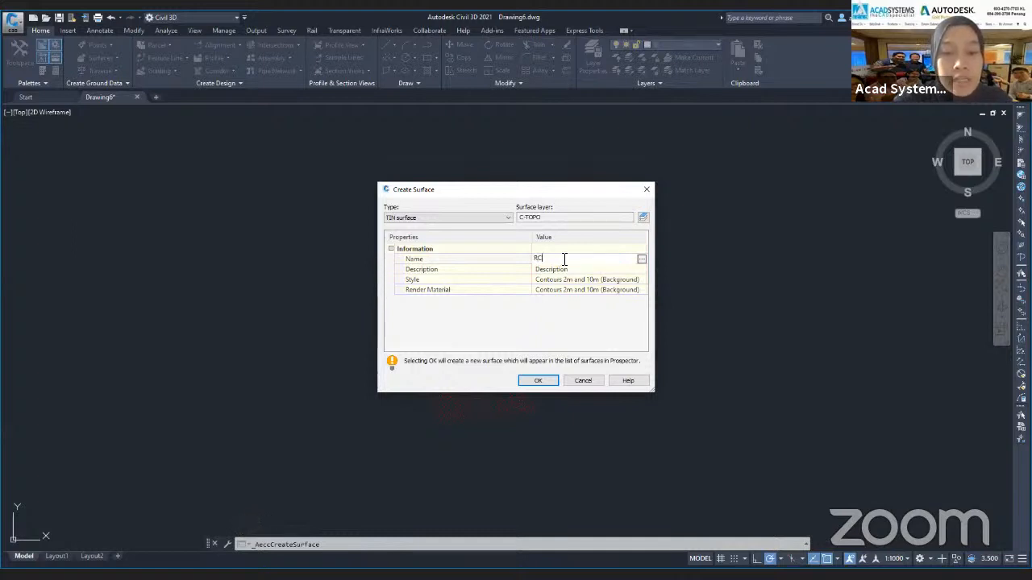
type("SURFAC")
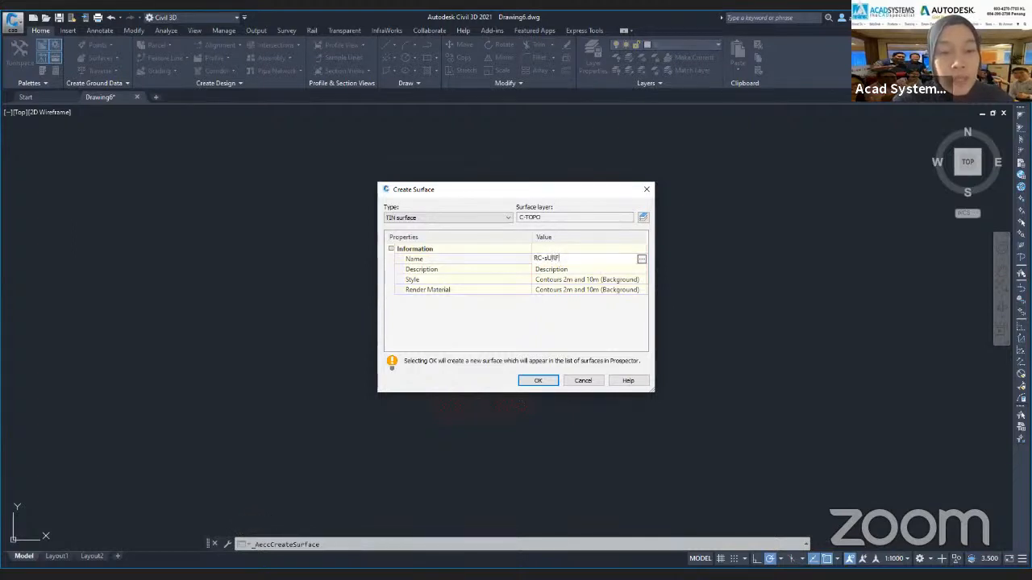
key("BackSpace")
key("BackSpace")
key("BackSpace")
key("BackSpace")
key("BackSpace")
key("BackSpace")
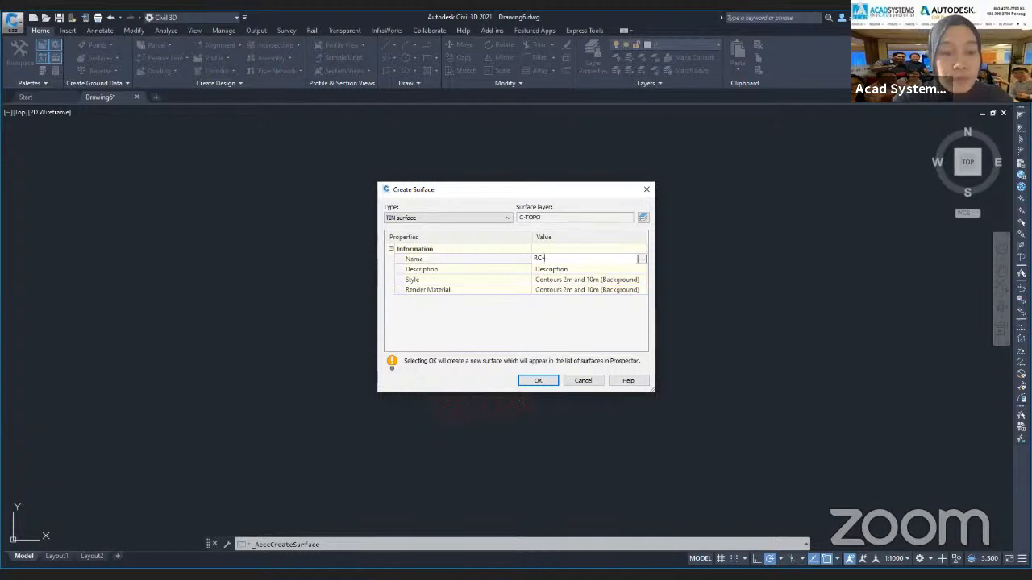
type("Surface")
left_click(544, 384)
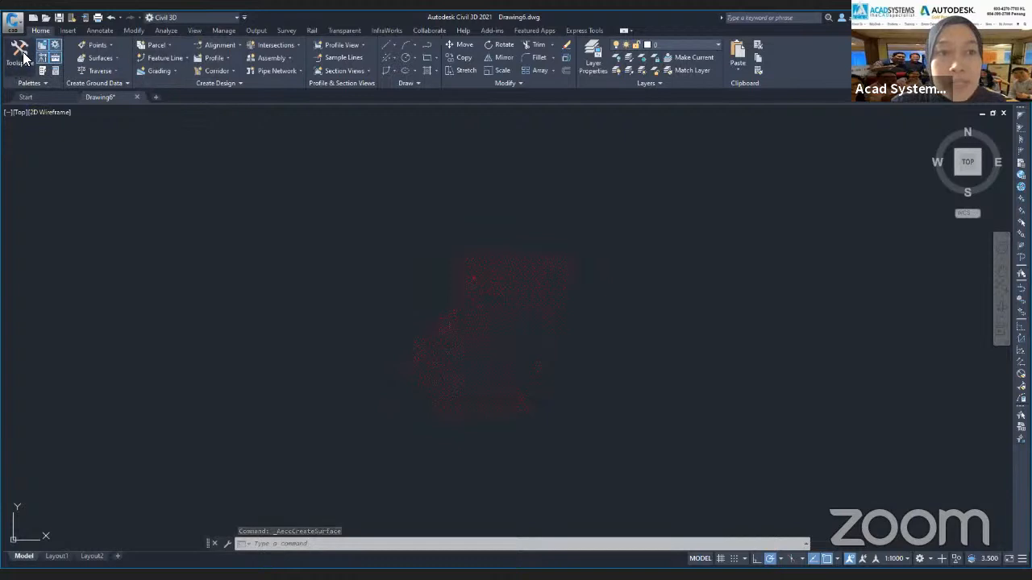
Add the _All Points point group to the definition of the RC-Surface surface
left_click(22, 57)
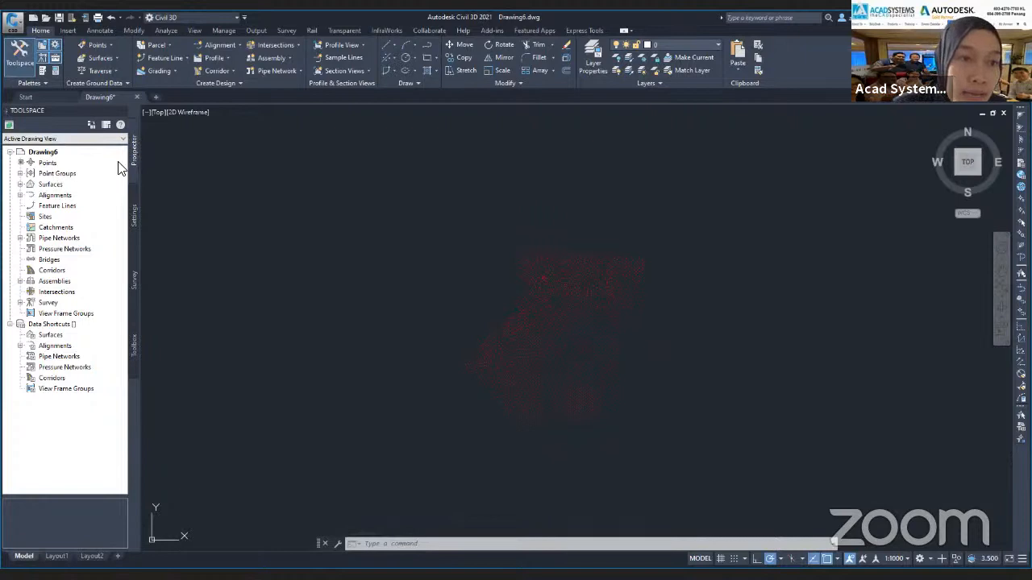
left_click(22, 186)
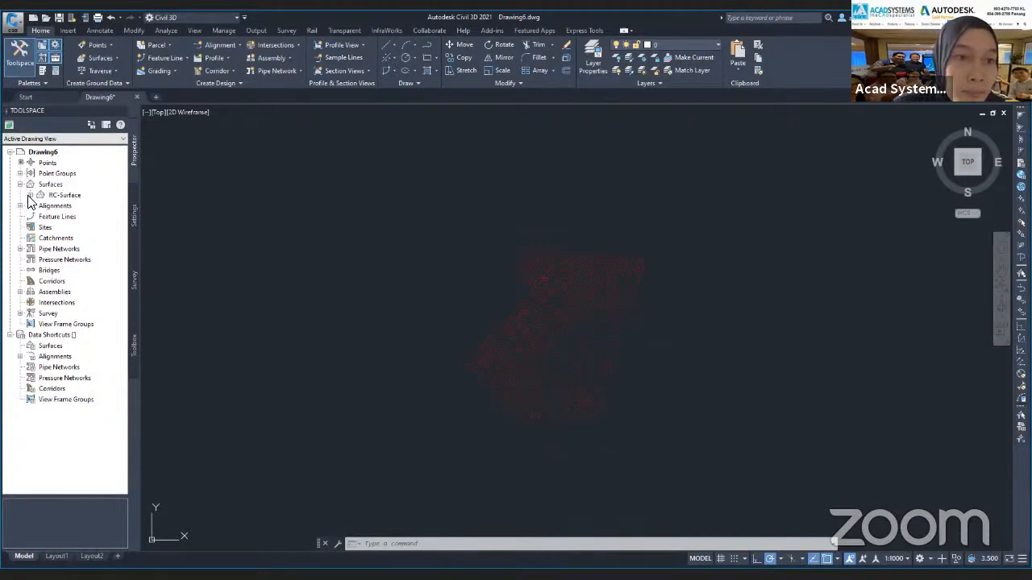
left_click(30, 196)
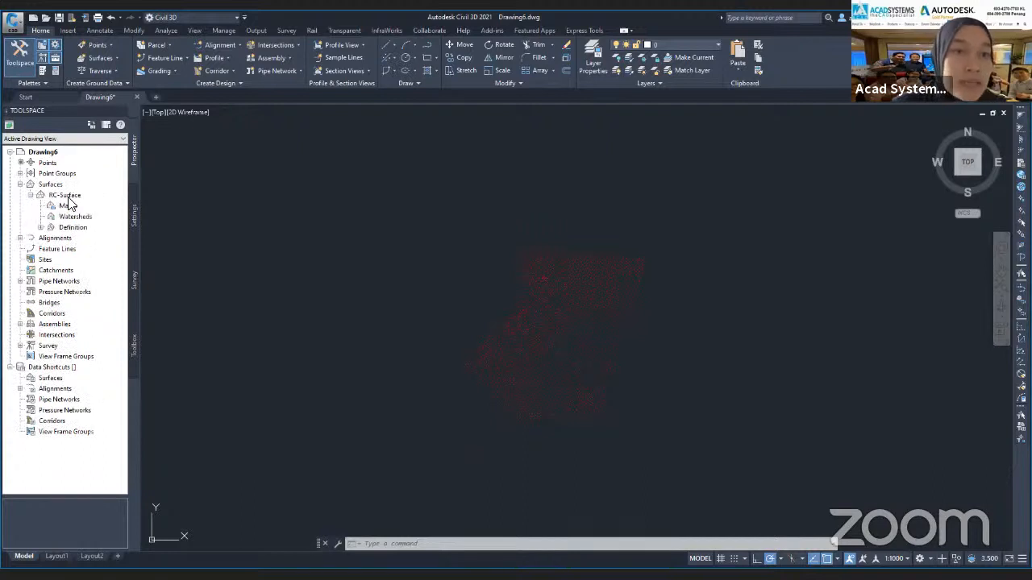
left_click(40, 228)
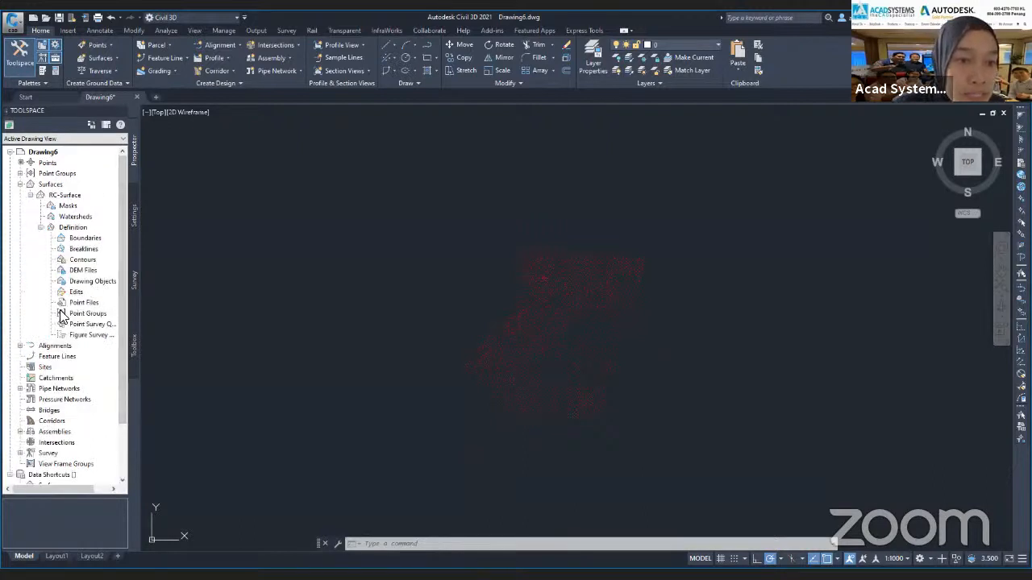
right_click(92, 312)
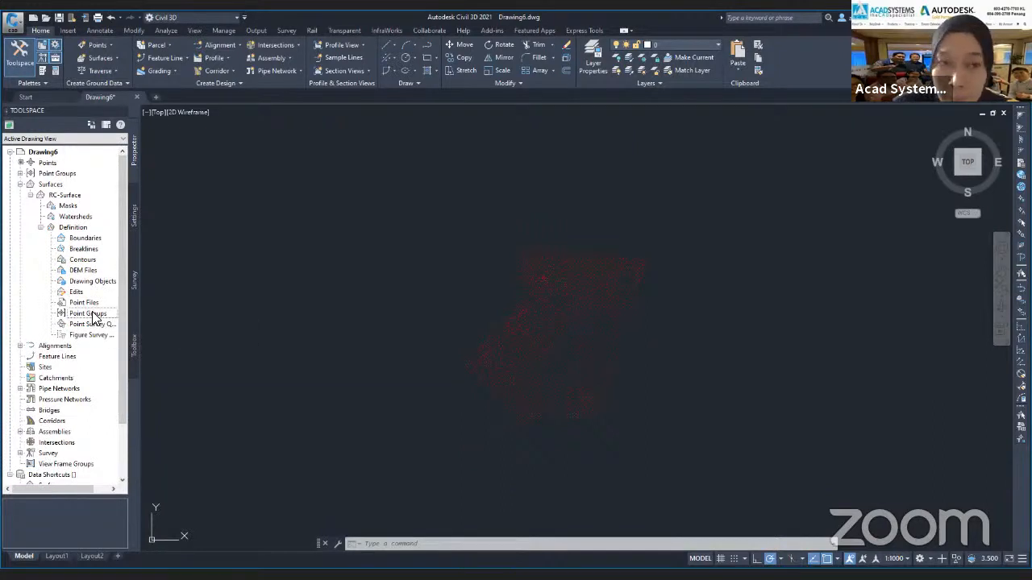
left_click(92, 314)
right_click(93, 316)
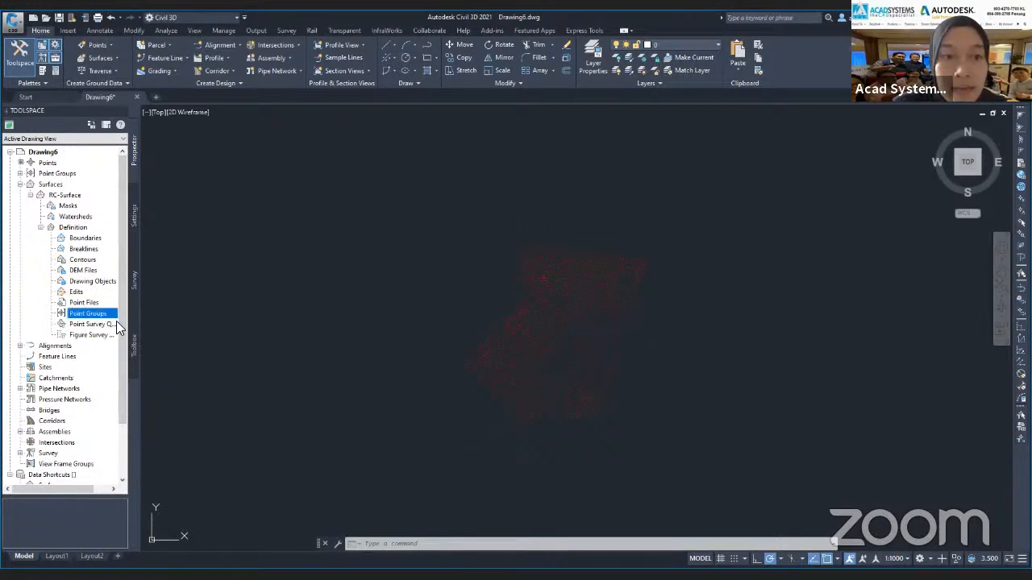
left_click(118, 321)
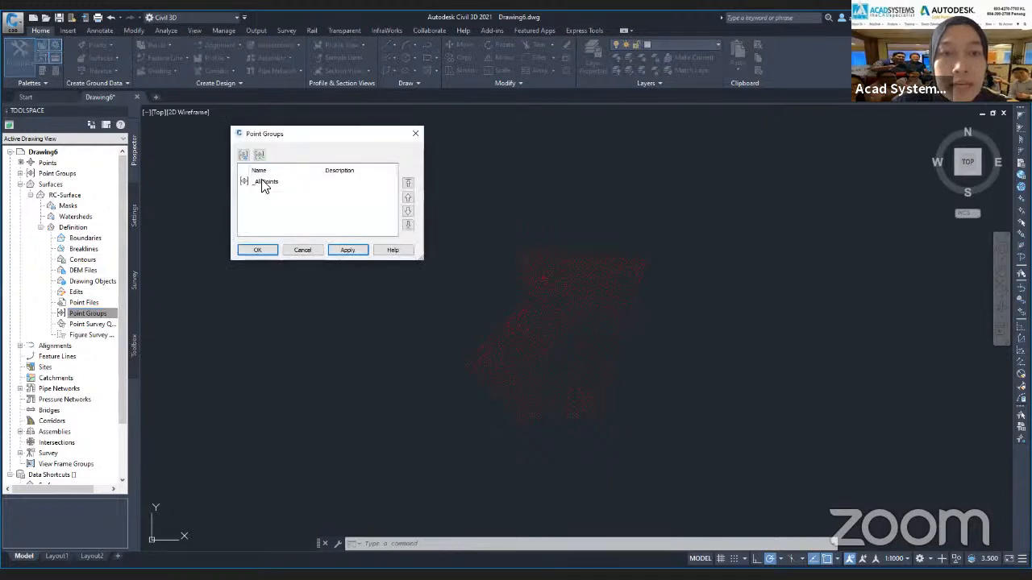
left_click(260, 182)
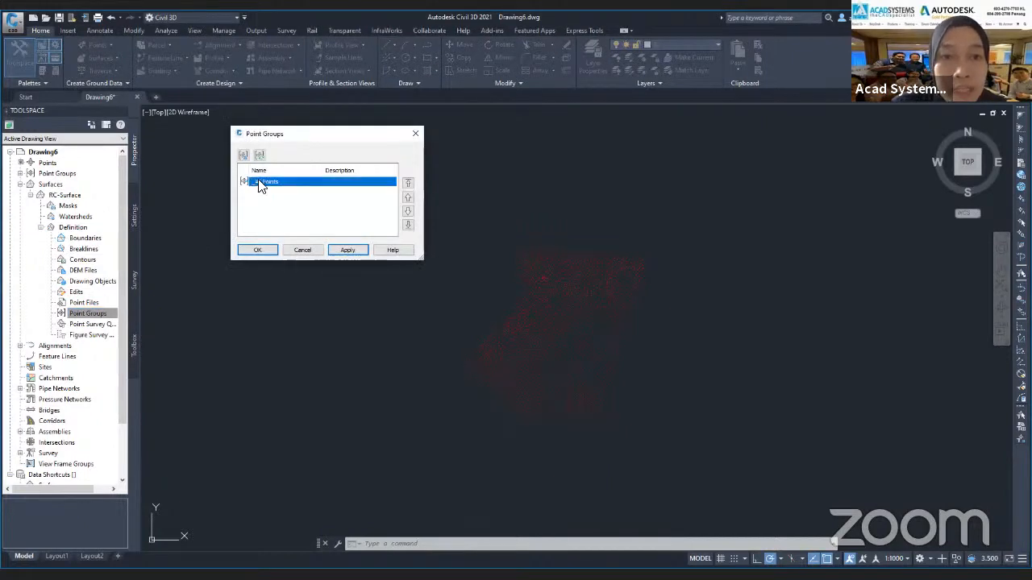
left_click(347, 250)
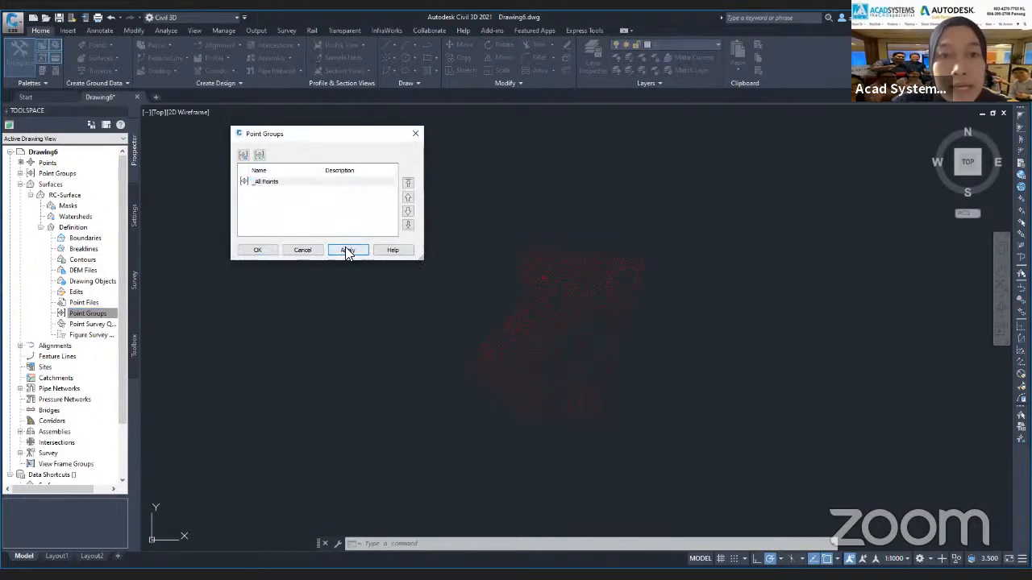
left_click(256, 251)
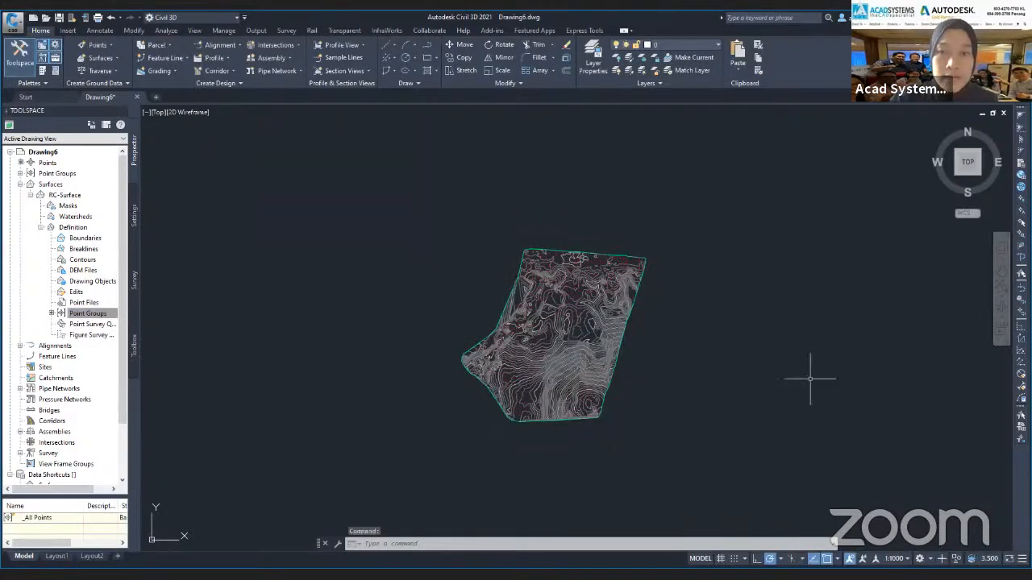
scroll(553, 323, "up", 5)
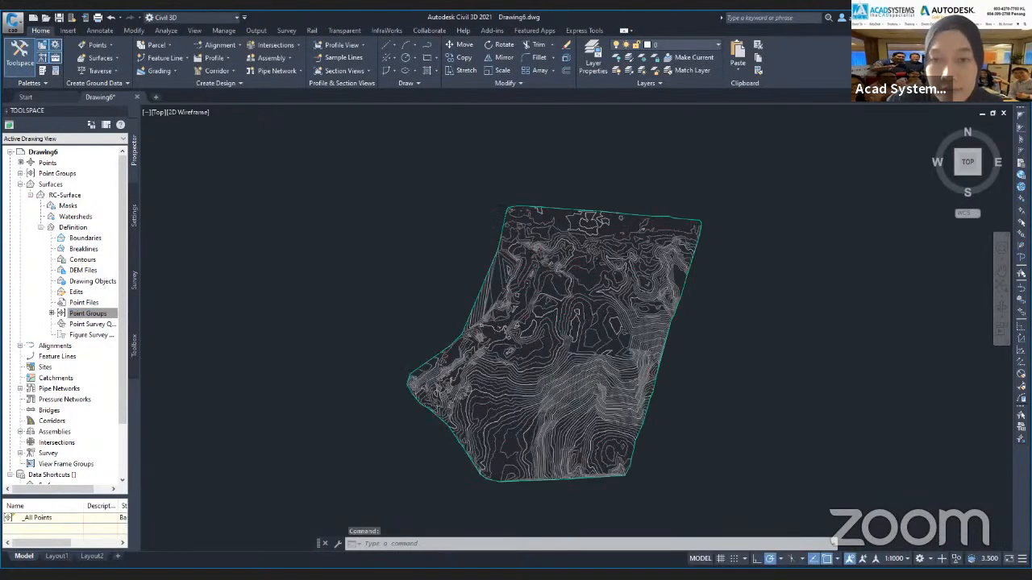
scroll(553, 321, "down", 5)
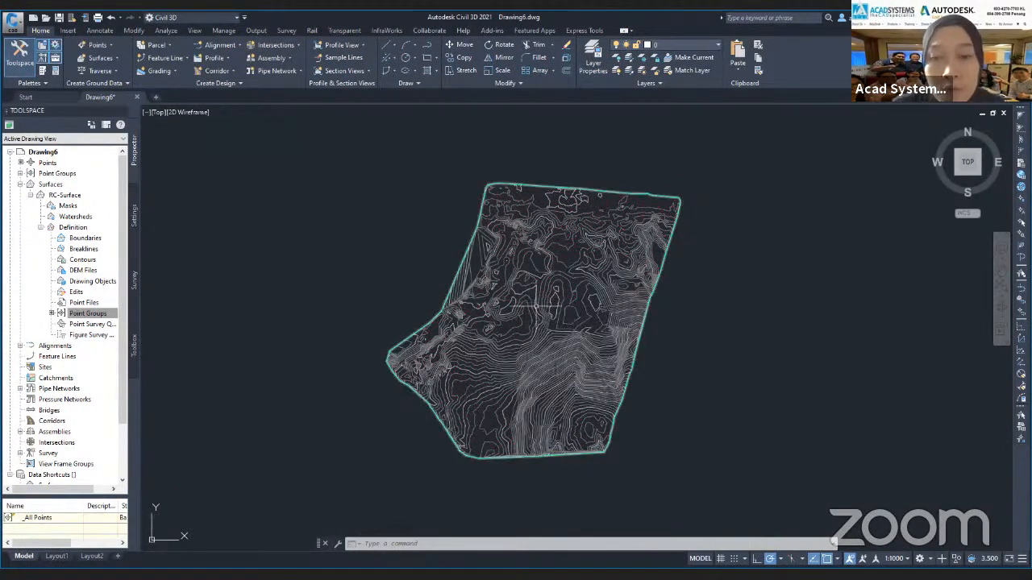
scroll(535, 307, "up", 3)
scroll(535, 307, "down", 2)
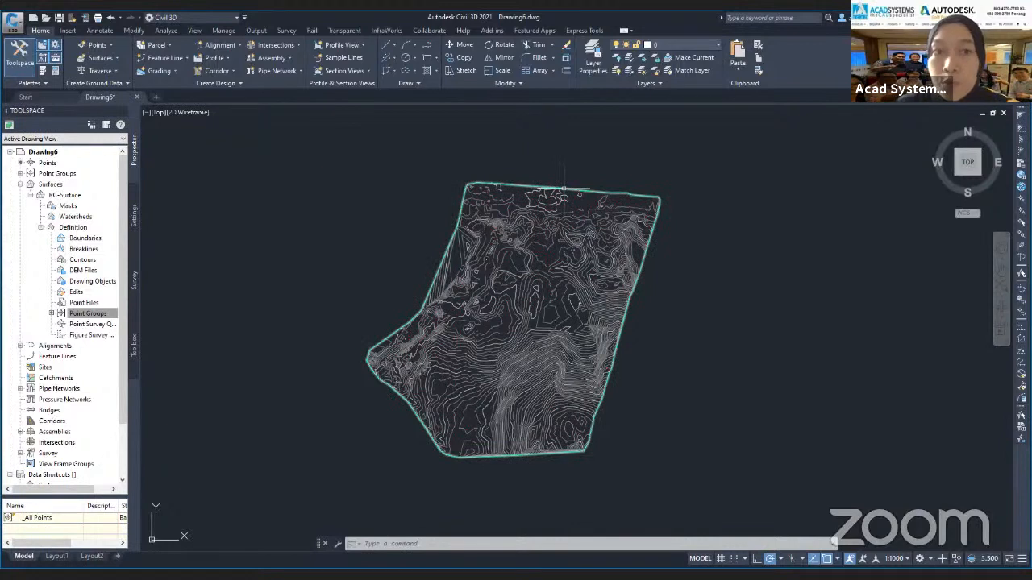
mouse_move(564, 191)
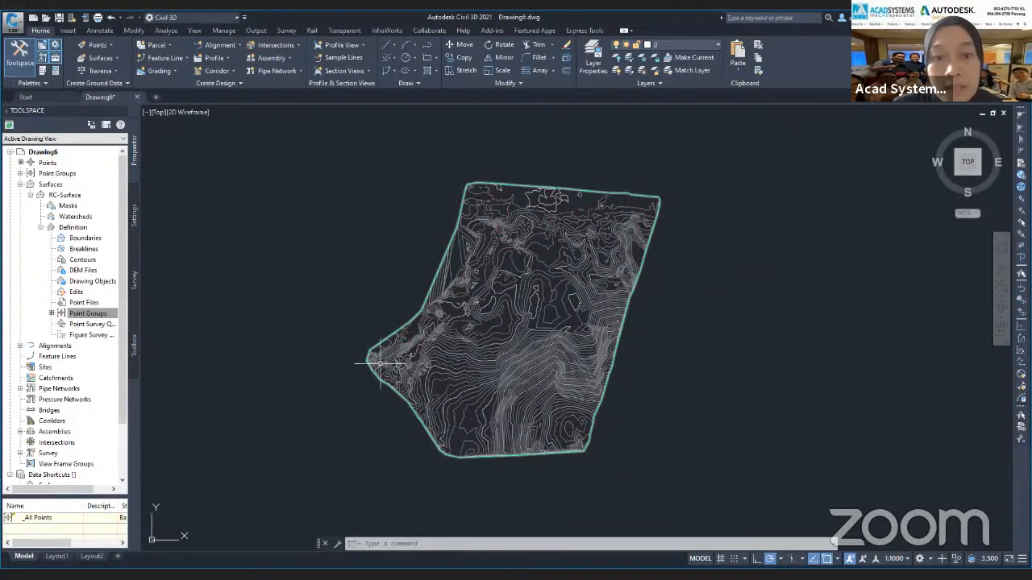
left_click(314, 573)
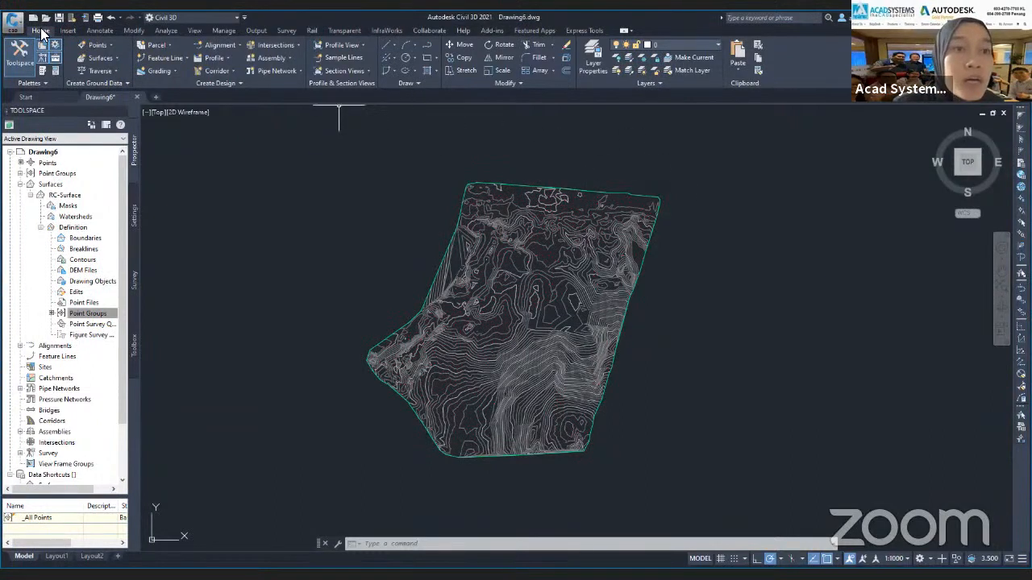
Create a centerline alignment layout named Alignment - RC - Allignment and move its layout tools clear of the ribbon
left_click(228, 45)
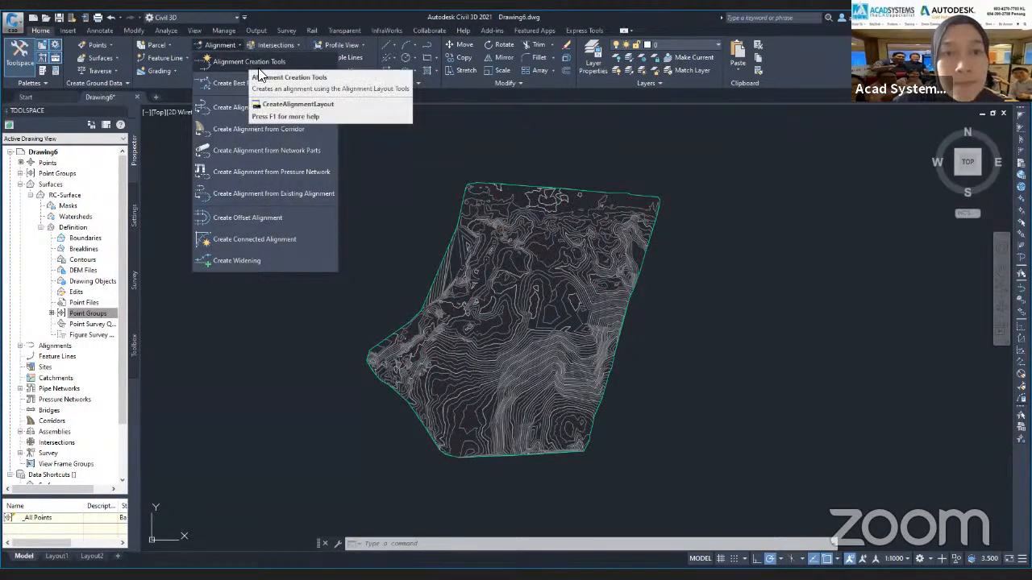
left_click(253, 61)
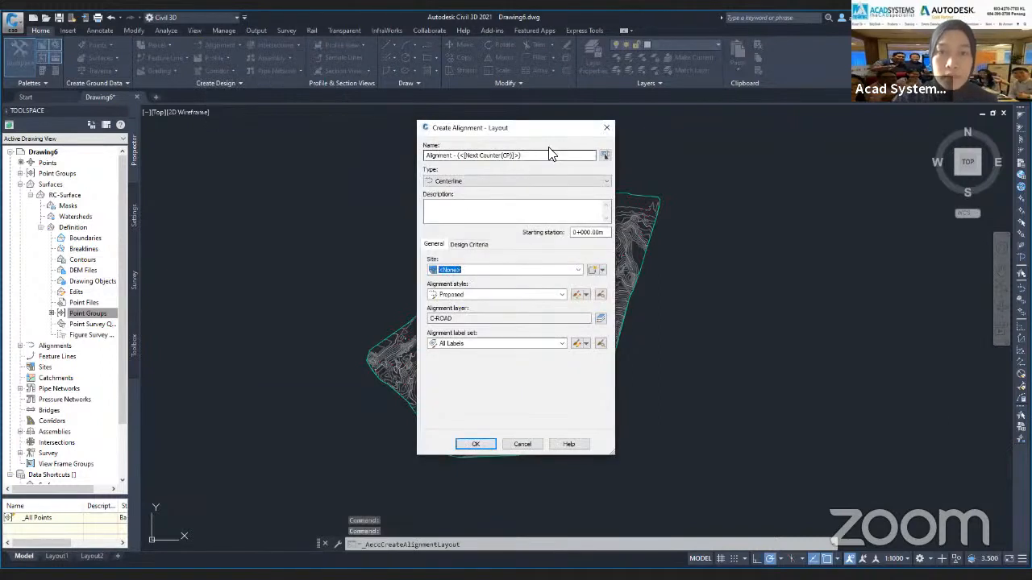
left_click_drag(543, 157, 459, 157)
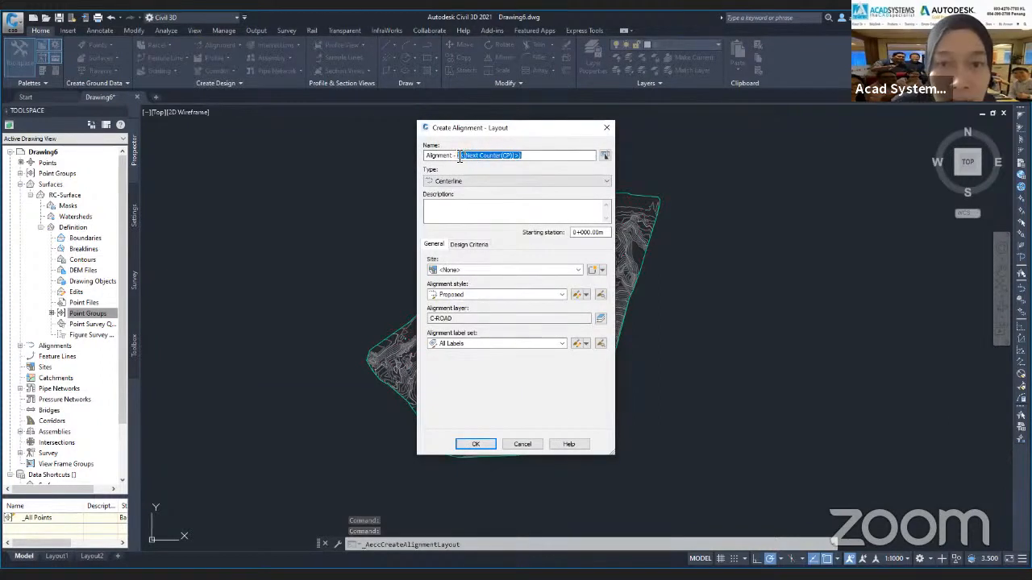
type("RC")
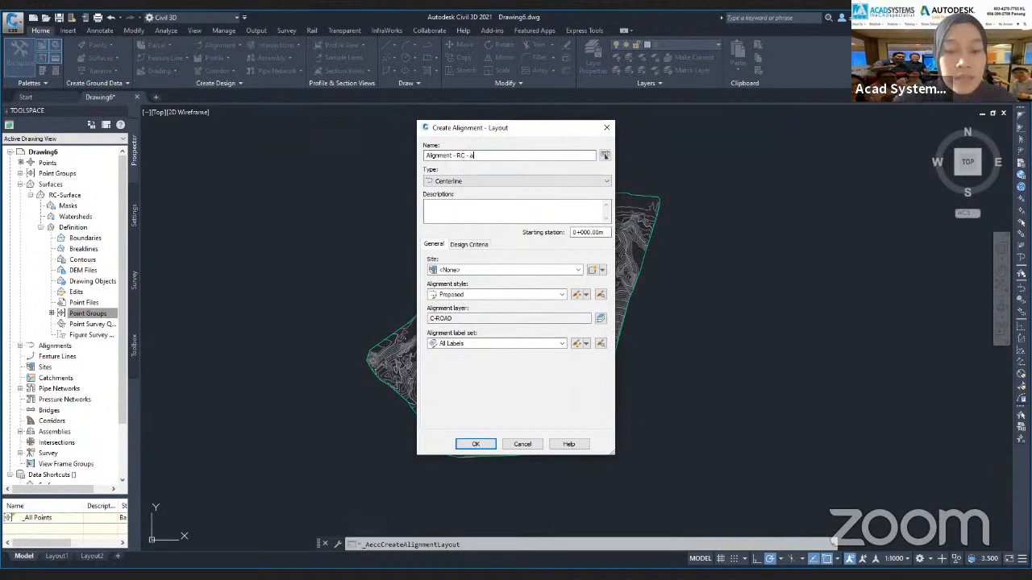
type(" - Allignment")
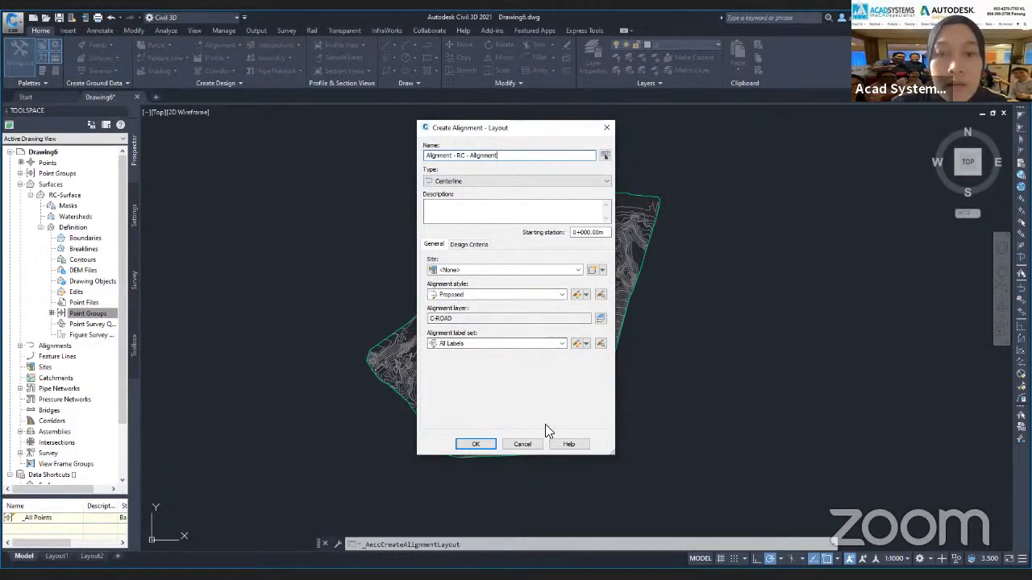
left_click(475, 446)
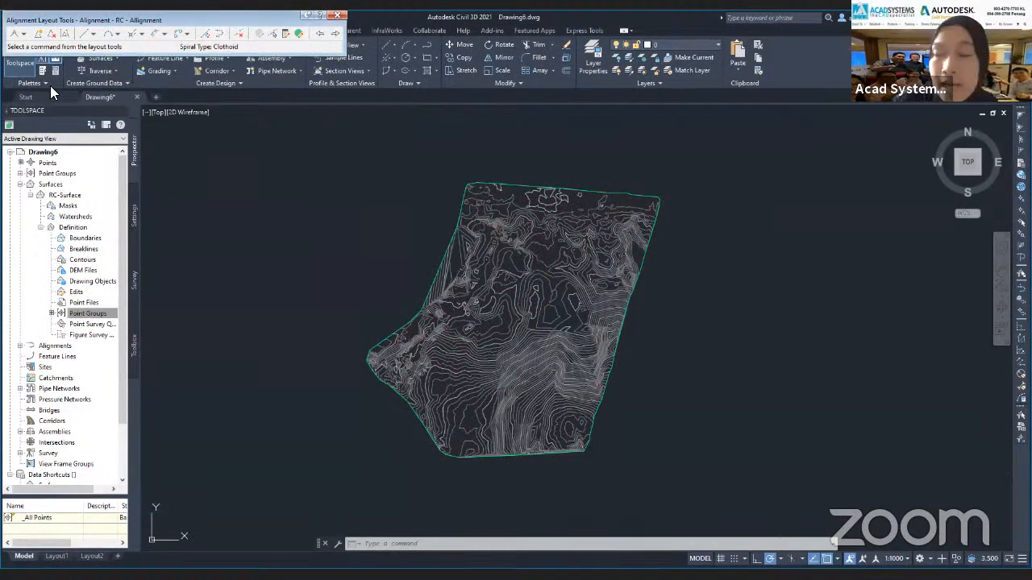
left_click_drag(48, 25, 50, 86)
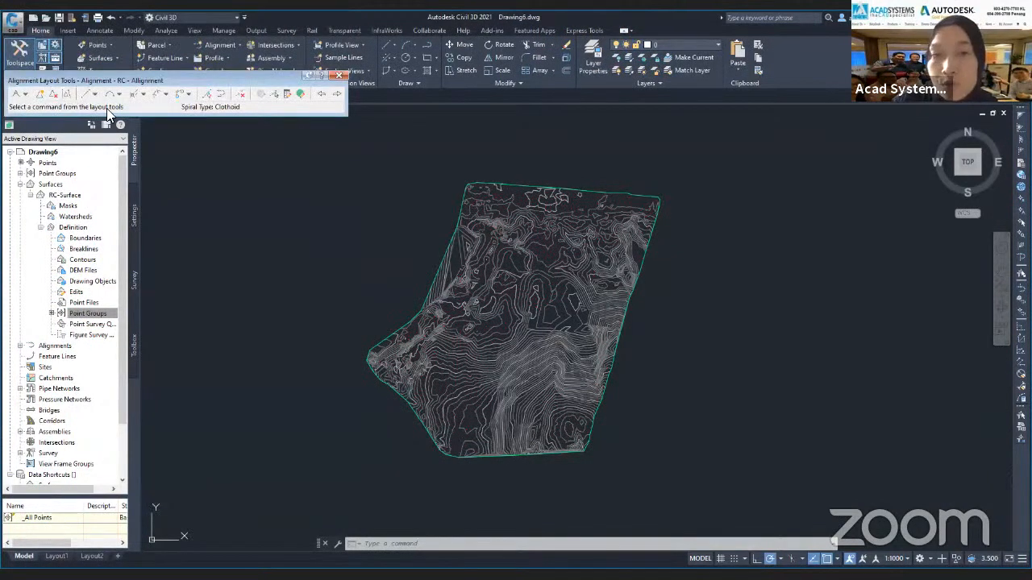
Draw the alignment as Tangent-Tangent (With curves) from the surface's north boundary, through four intermediate points, to its southwest boundary
left_click(25, 94)
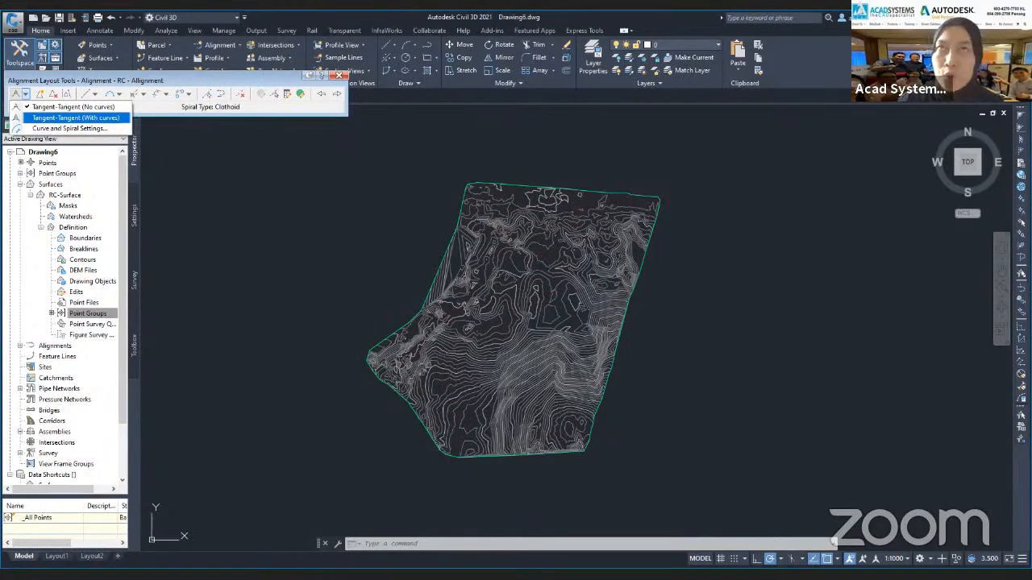
left_click(75, 118)
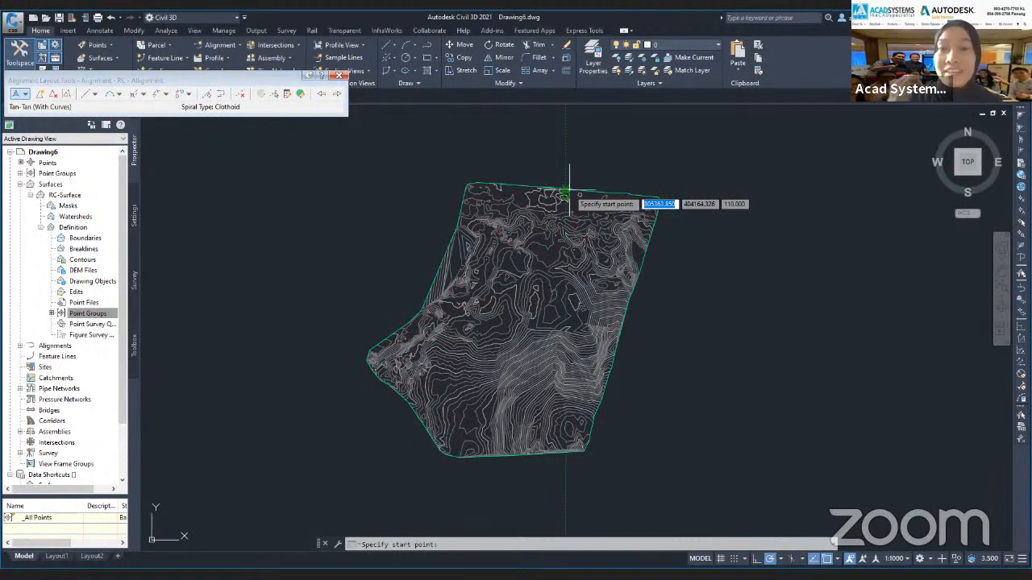
left_click(24, 96)
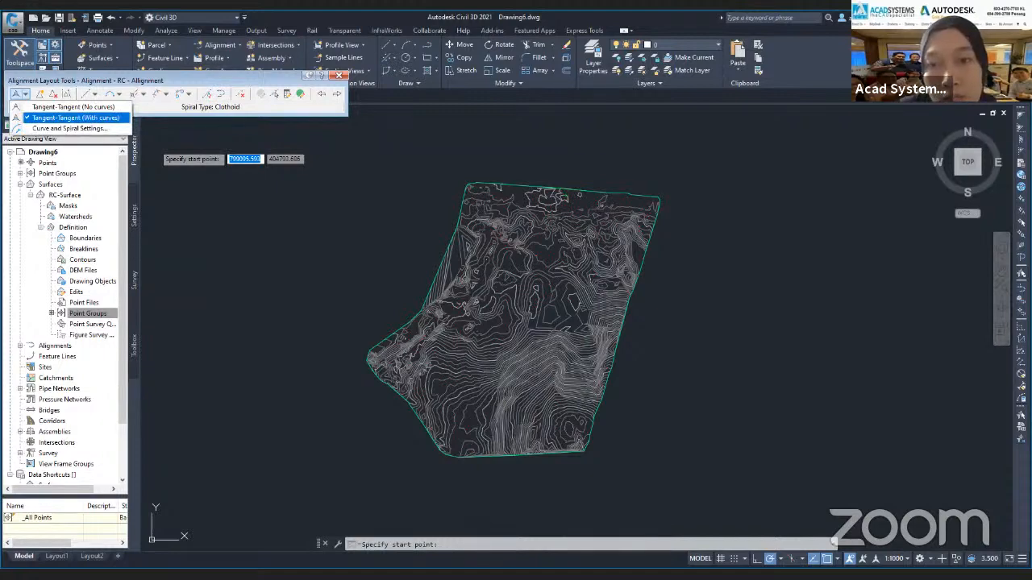
left_click(75, 118)
scroll(637, 187, "up", 5)
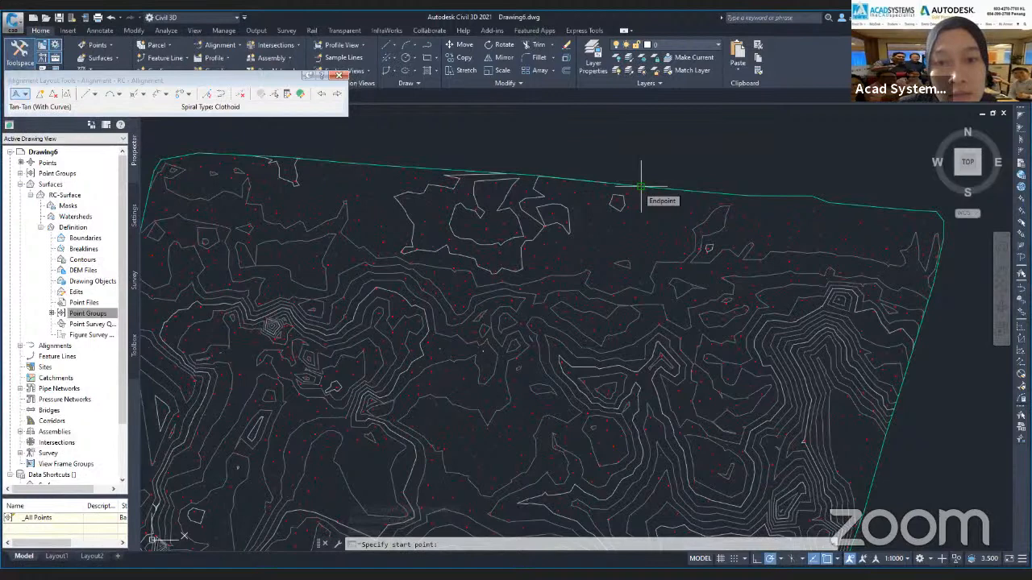
left_click(640, 187)
scroll(556, 128, "down", 4)
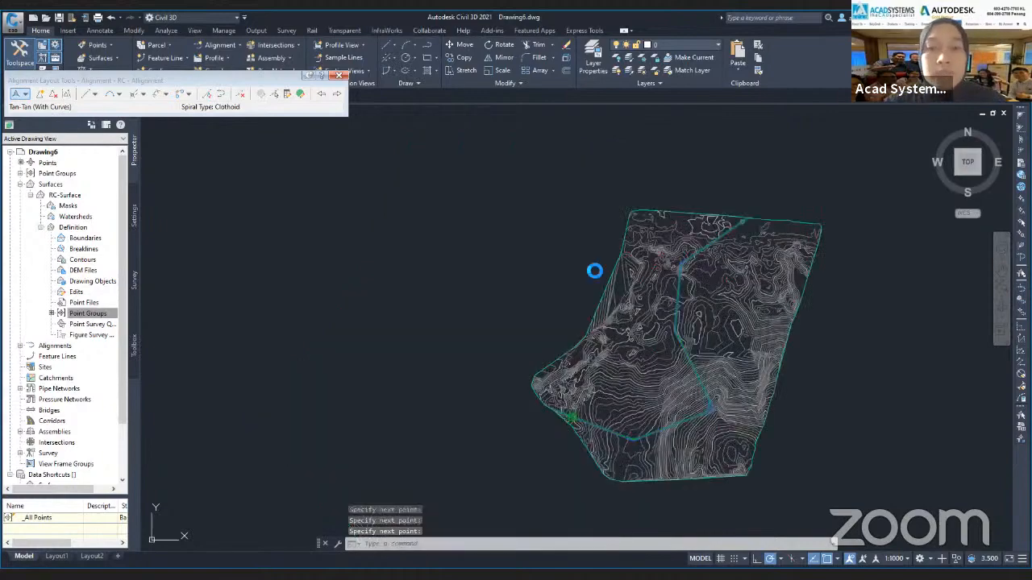
Examine the station labels, curves and tangents along the new alignment on the surface
scroll(573, 422, "up", 10)
scroll(409, 438, "down", 10)
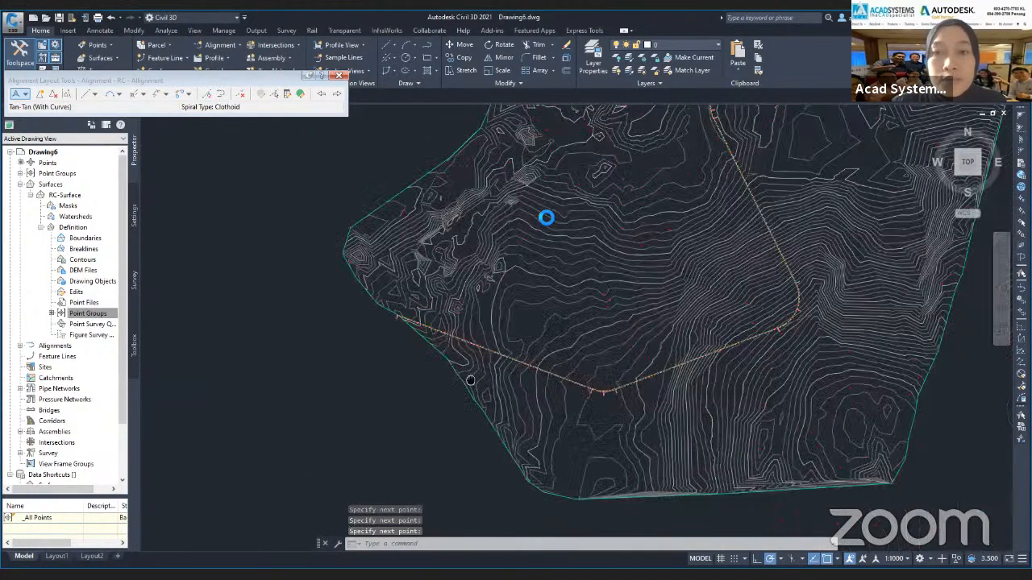
scroll(574, 160, "down", 3)
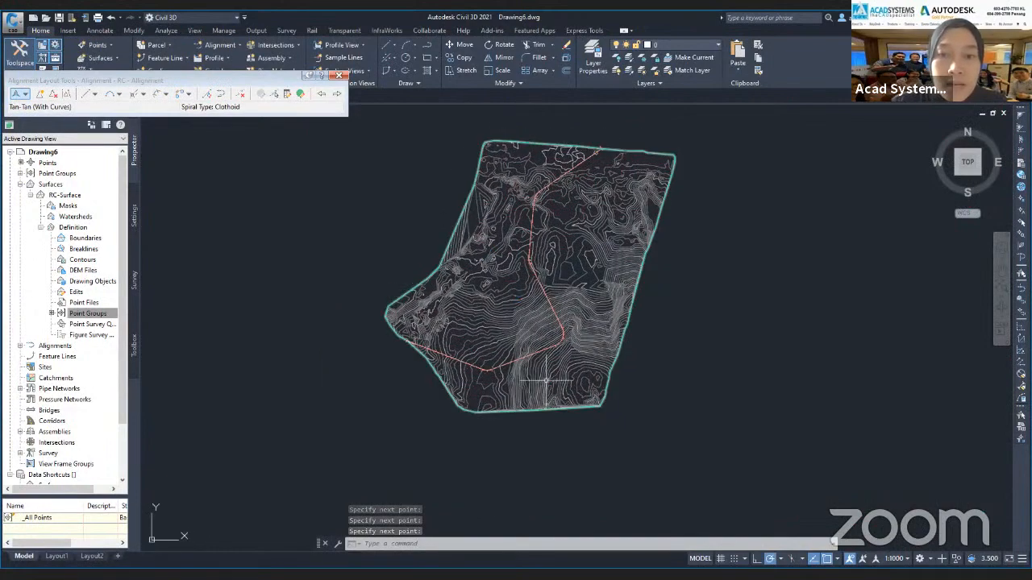
scroll(549, 427, "up", 6)
scroll(545, 376, "up", 4)
scroll(403, 265, "up", 5)
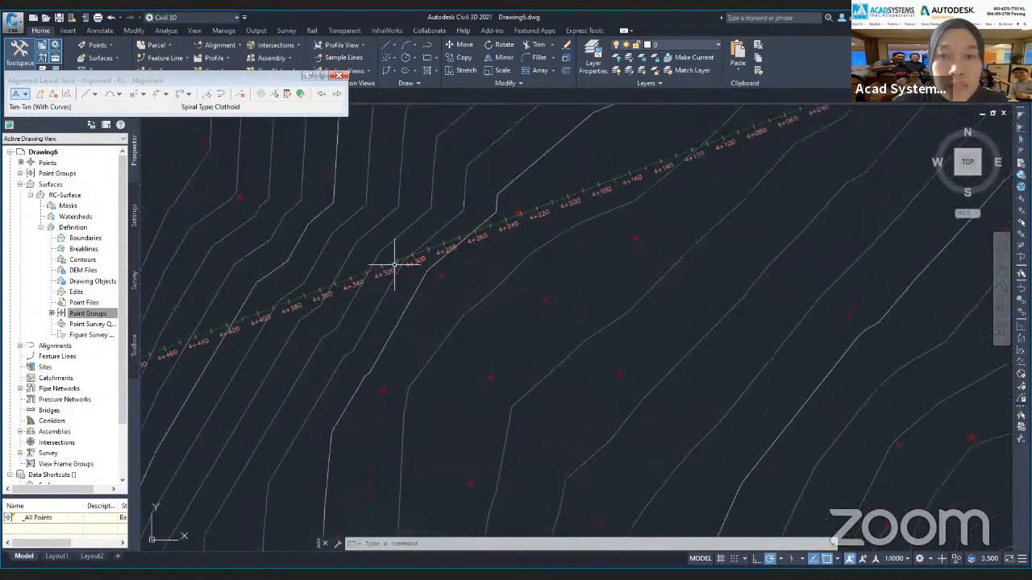
scroll(544, 322, "down", 8)
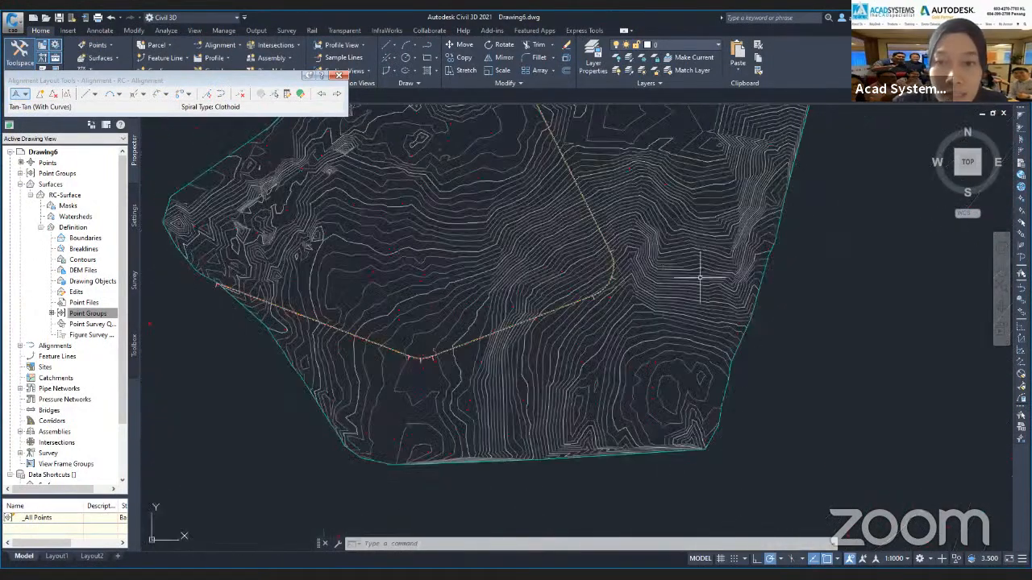
scroll(700, 279, "up", 6)
scroll(622, 202, "up", 1)
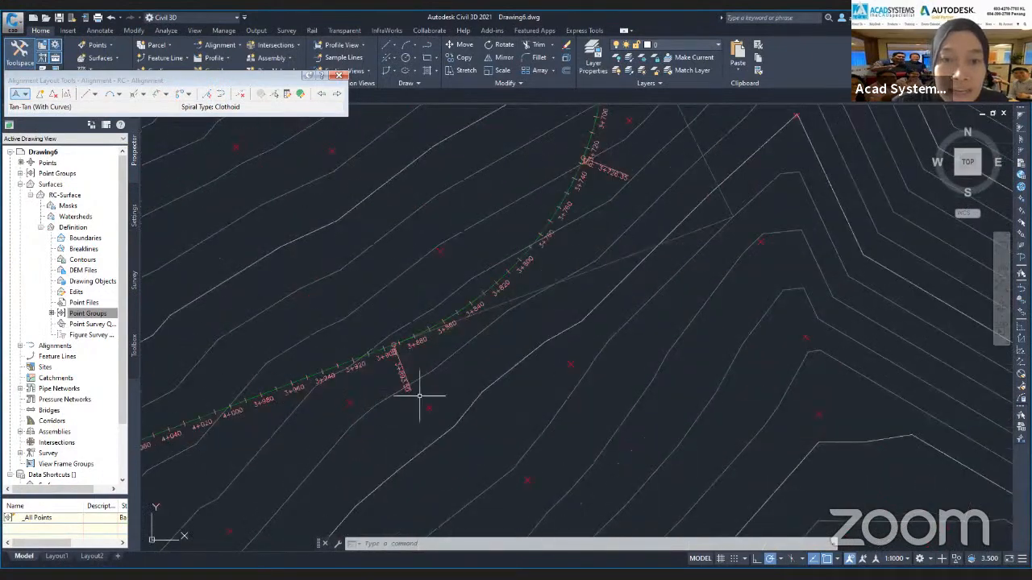
scroll(390, 321, "up", 2)
scroll(347, 290, "up", 3)
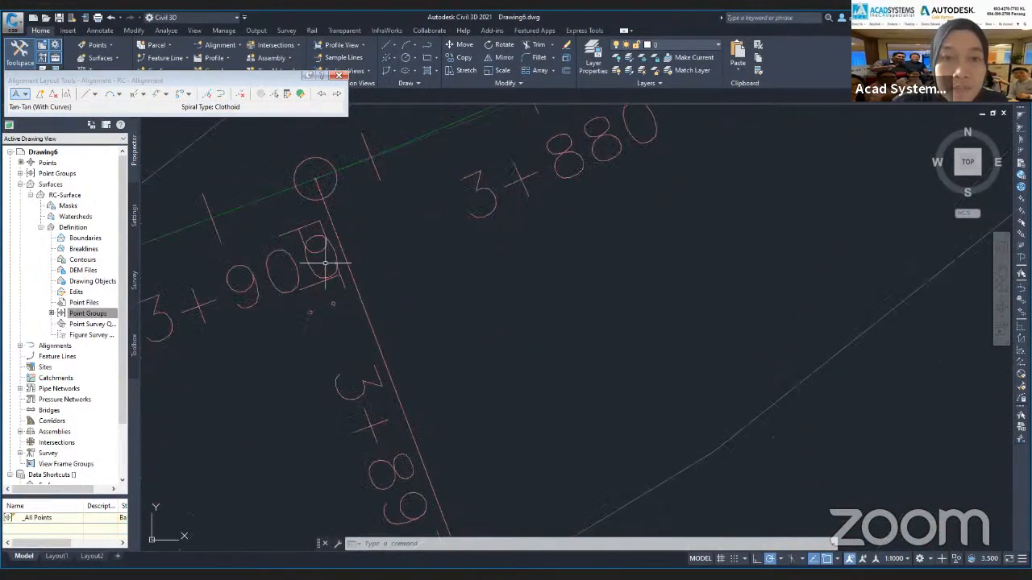
scroll(535, 267, "down", 5)
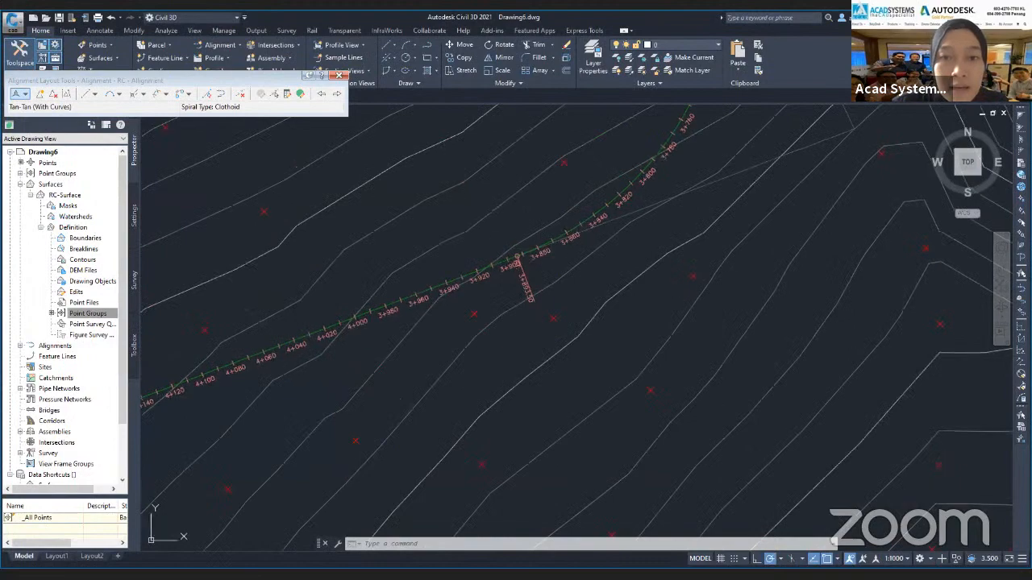
mouse_move(628, 221)
middle_mouse_down()
mouse_move(497, 326)
mouse_move(354, 473)
middle_mouse_up()
middle_click_drag(454, 320, 445, 565)
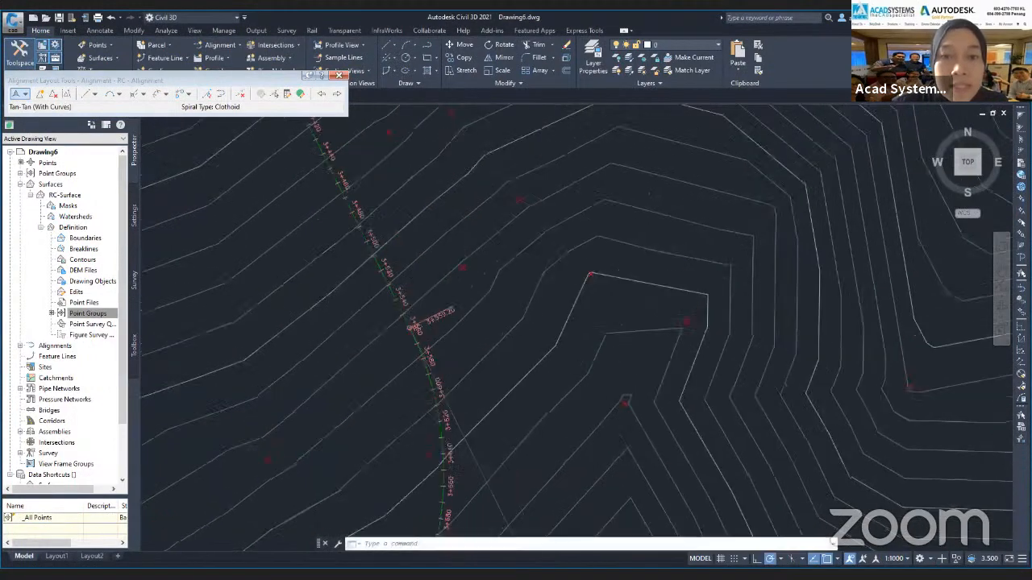
Finish the RC alignment layout with the whole surface in view and close the alignment layout tools
scroll(431, 321, "down", 4)
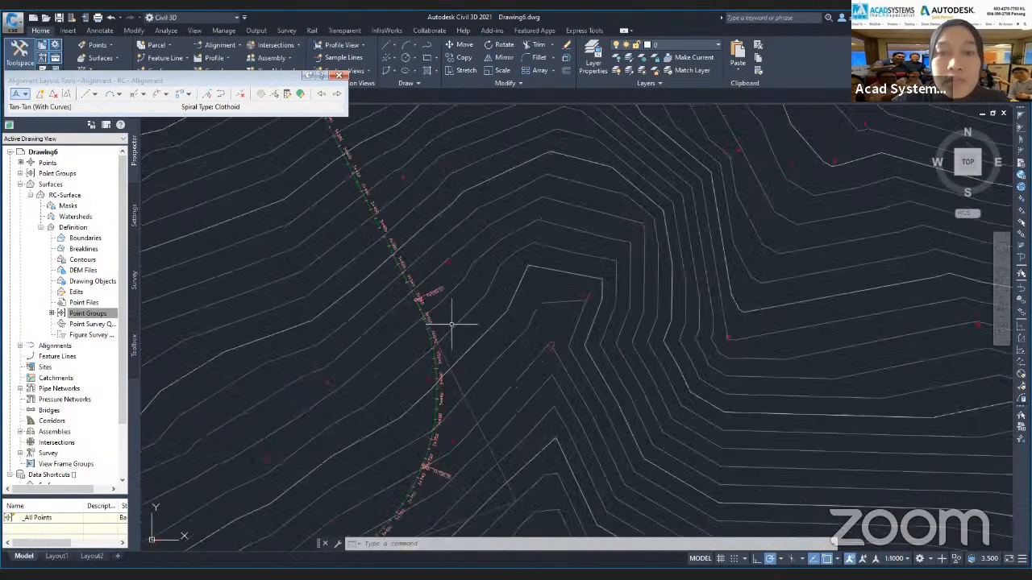
mouse_move(451, 324)
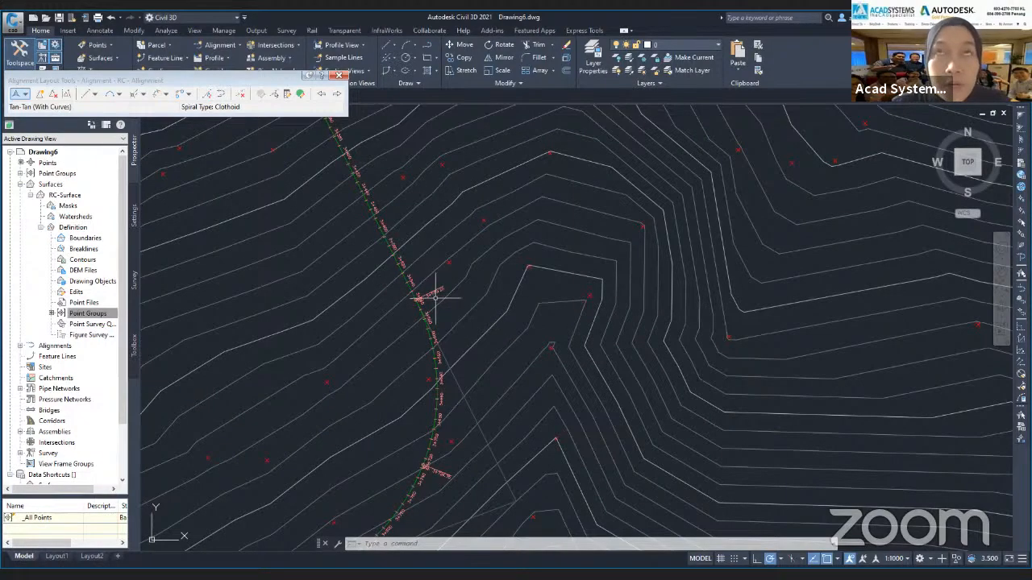
scroll(460, 327, "down", 4)
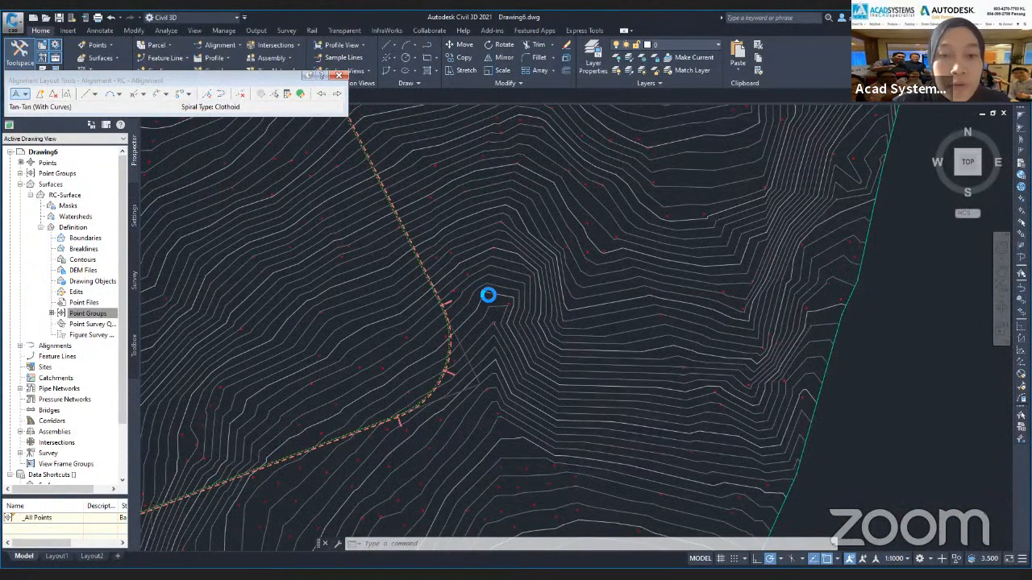
scroll(489, 295, "down", 2)
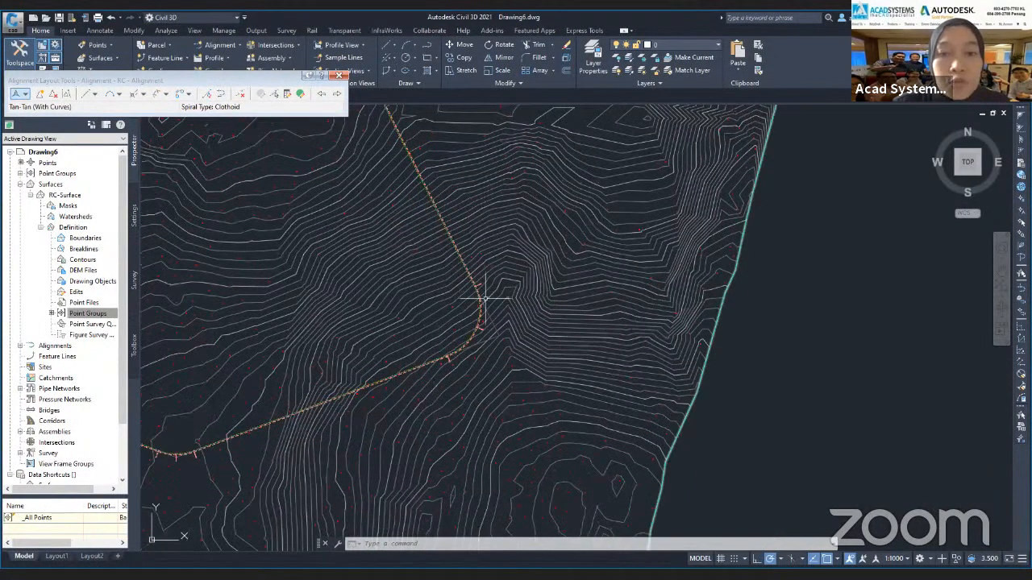
scroll(493, 323, "down", 2)
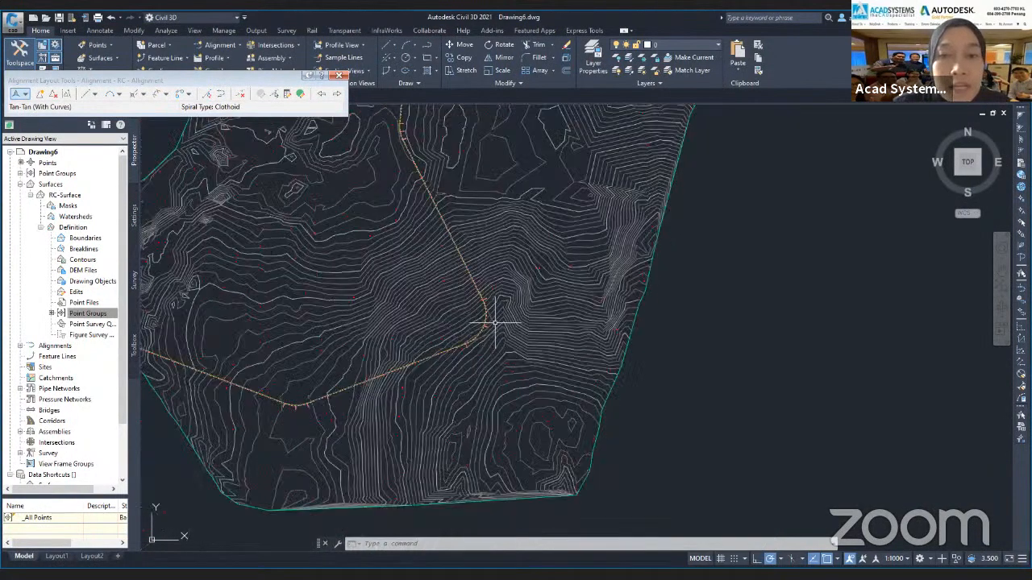
scroll(495, 322, "down", 4)
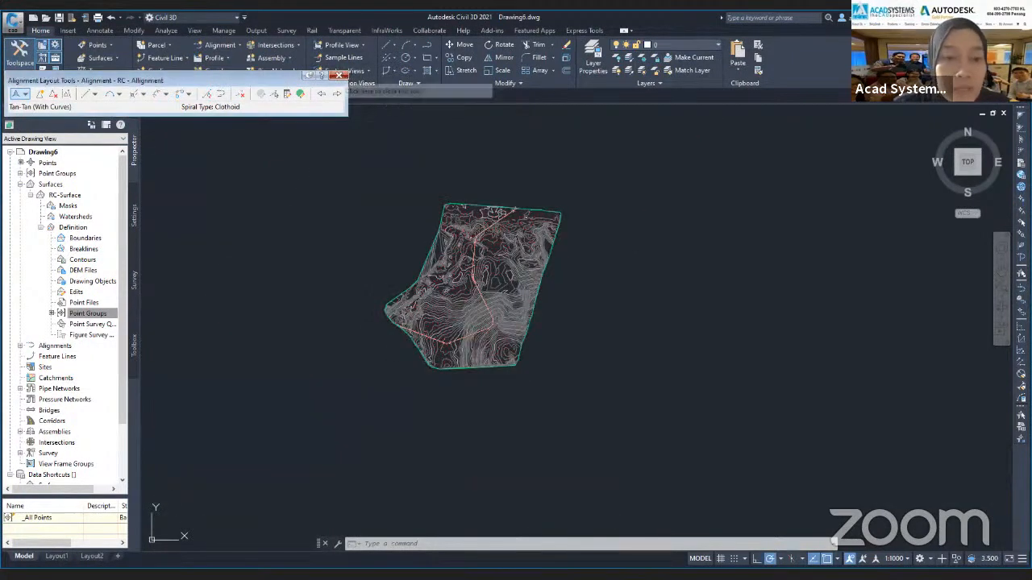
left_click(339, 75)
left_click(332, 574)
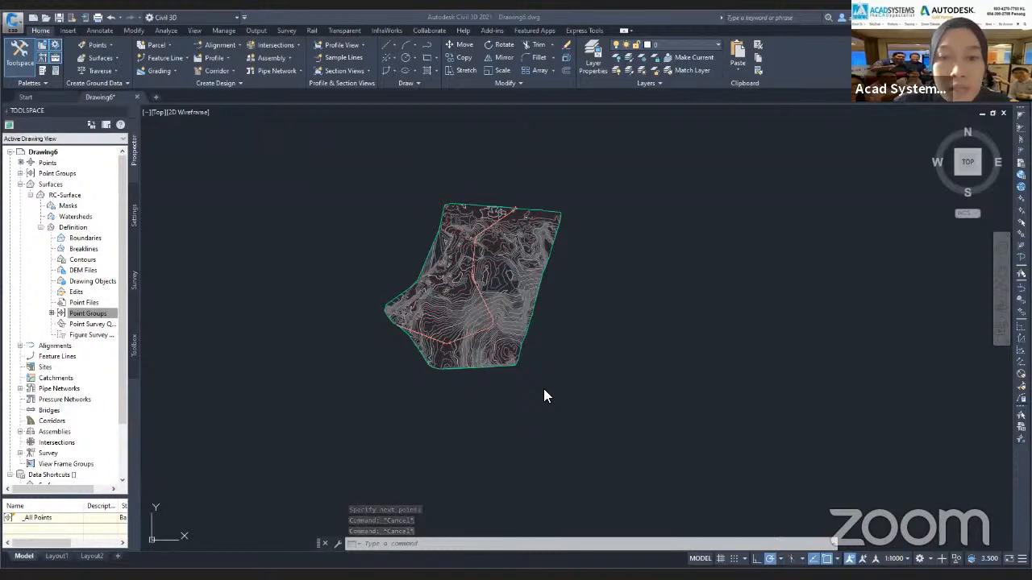
Create a surface profile of RC-Surface along the full RC alignment and choose to draw it in a profile view
scroll(424, 167, "down", 2)
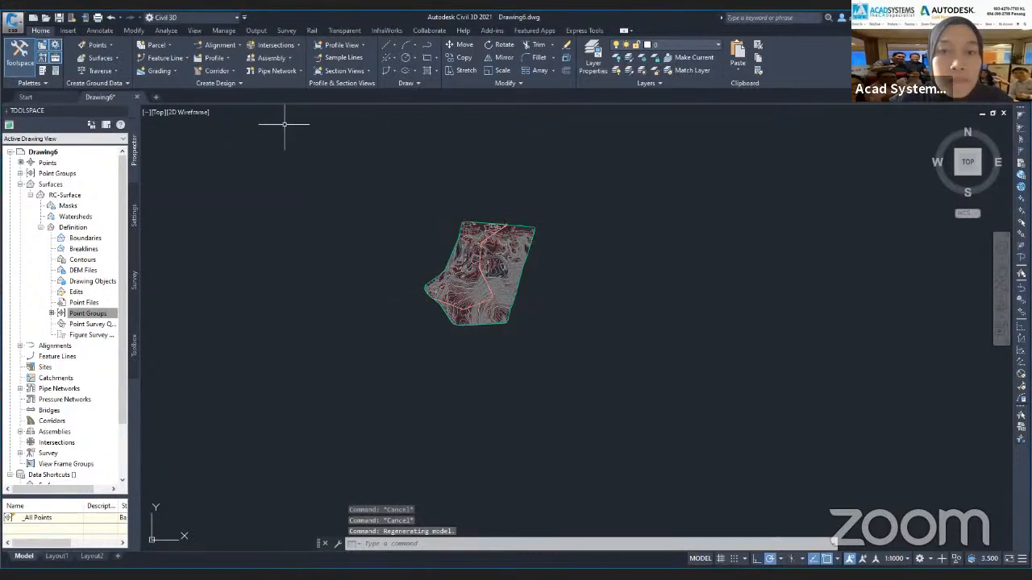
scroll(256, 111, "up", 4)
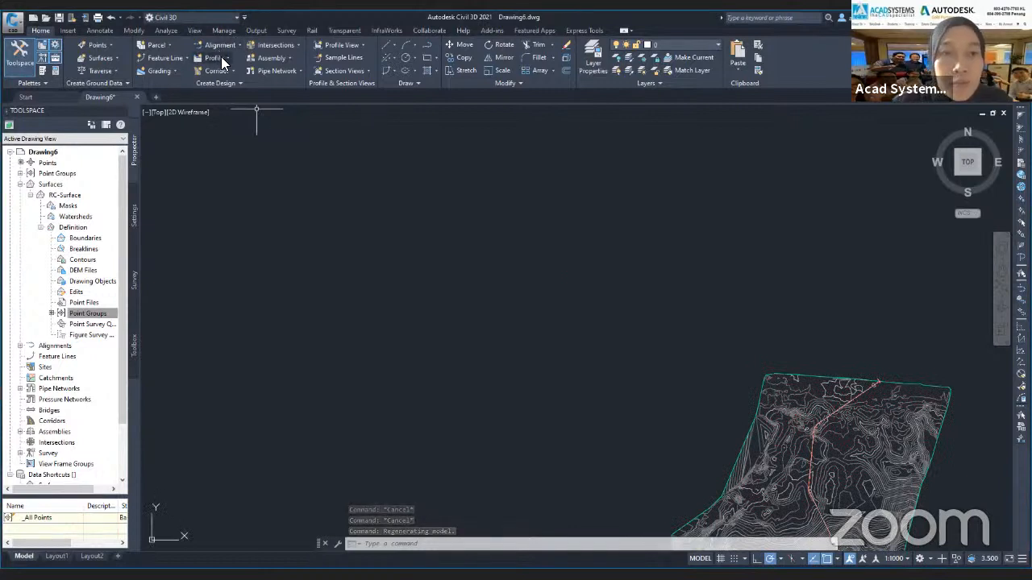
left_click(224, 63)
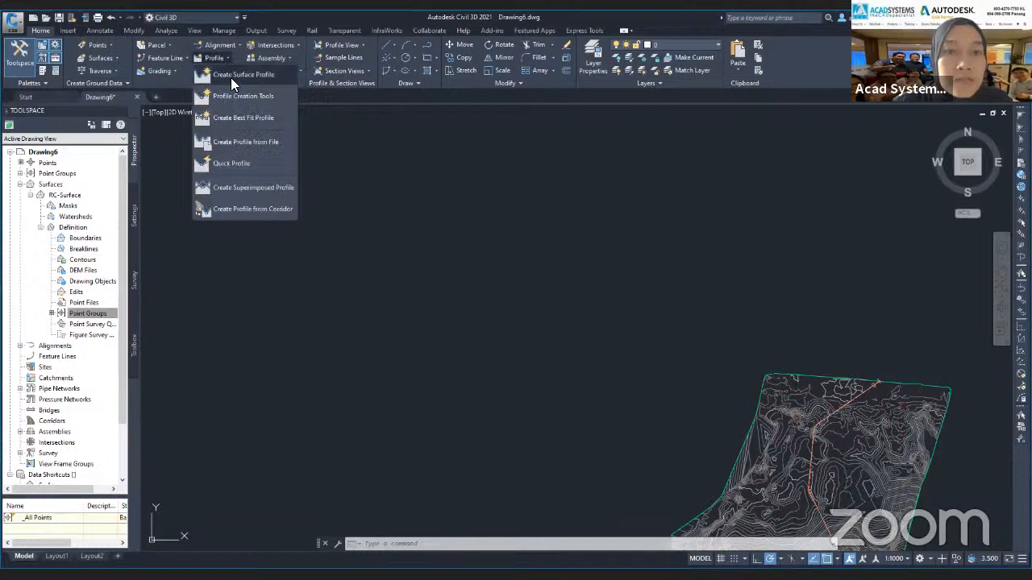
left_click(230, 75)
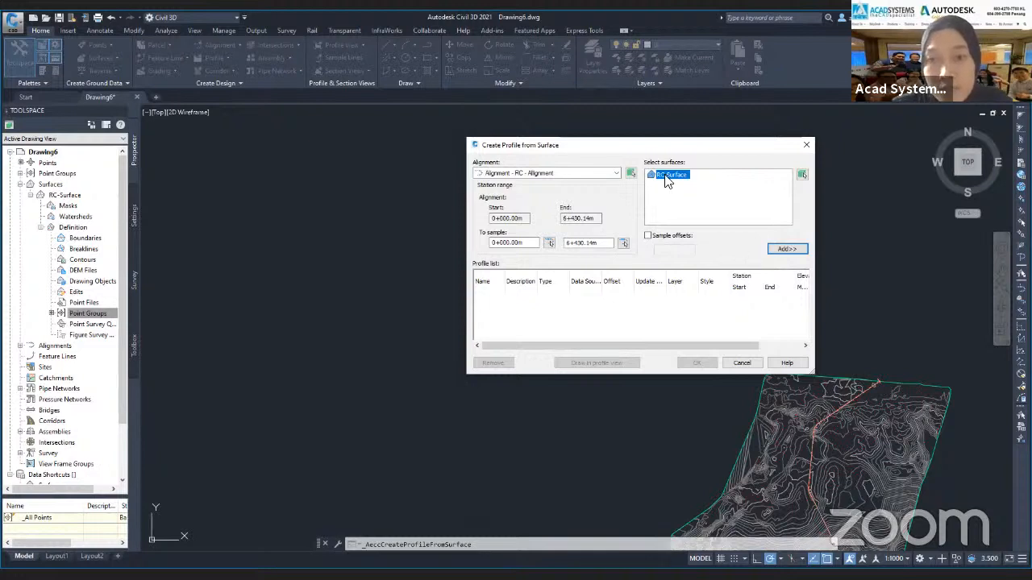
left_click(787, 249)
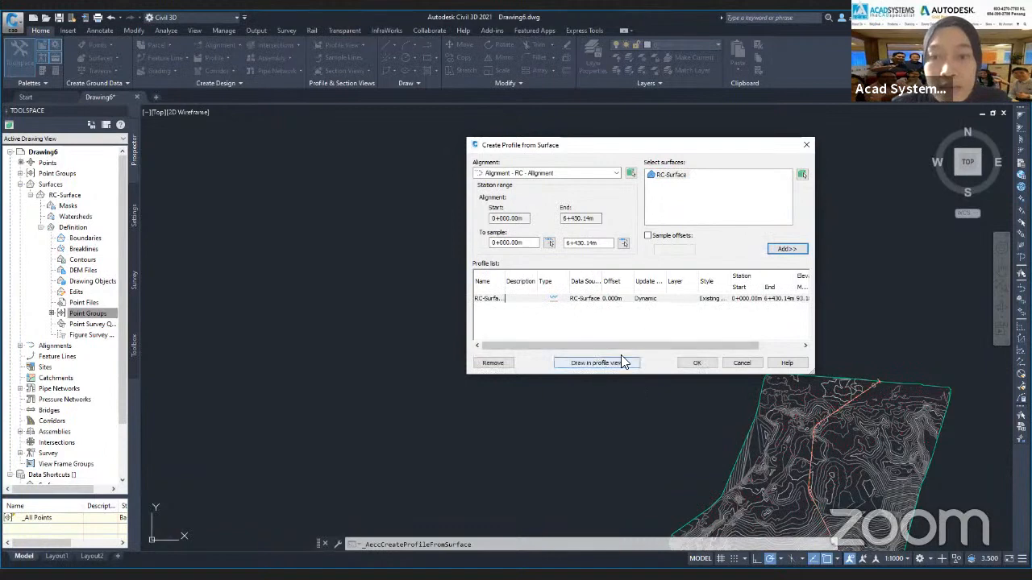
left_click(595, 365)
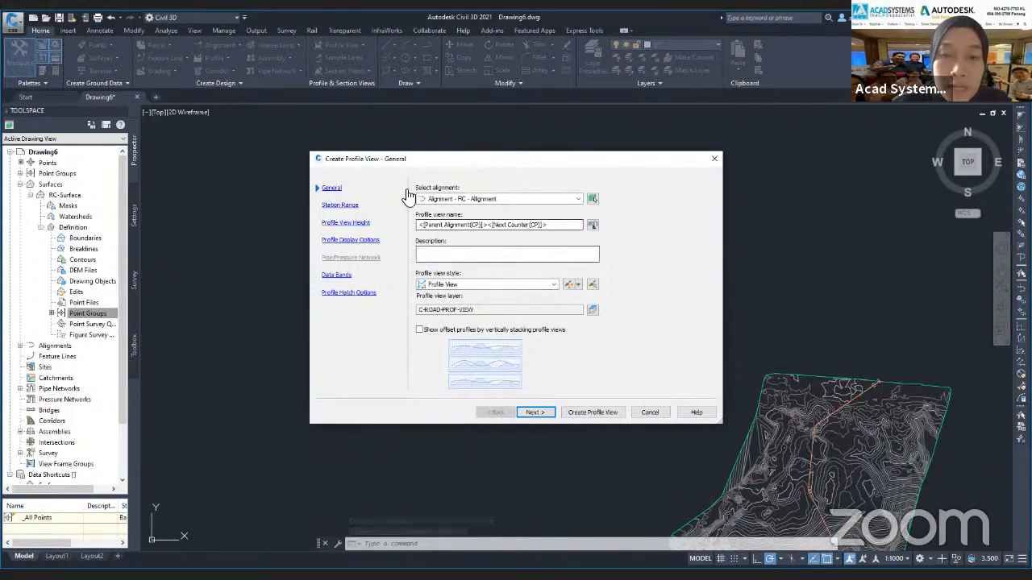
Create the profile view with automatic station range and height and default display options, placing its origin in the empty area east of the surface
left_click(536, 412)
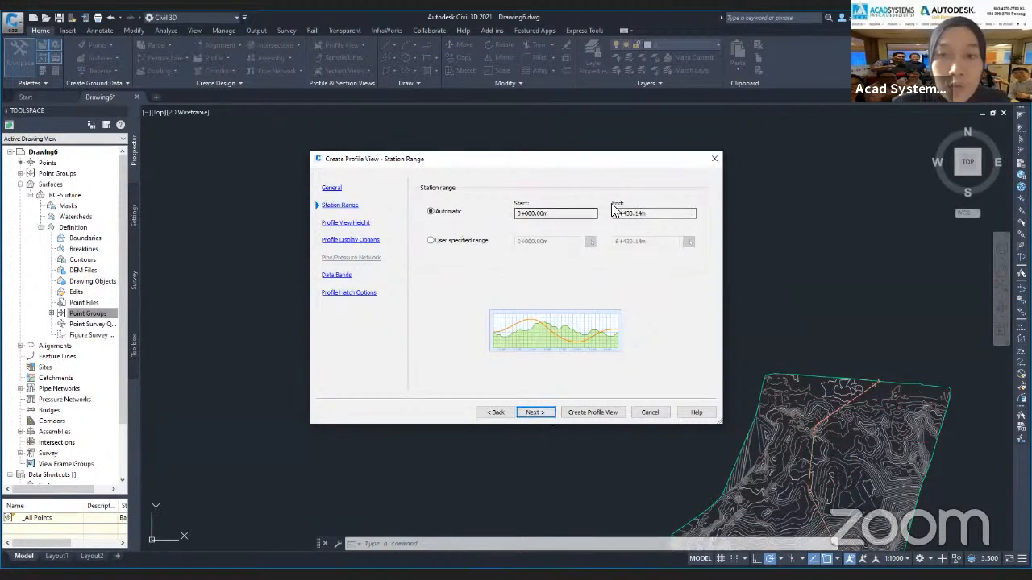
left_click(535, 413)
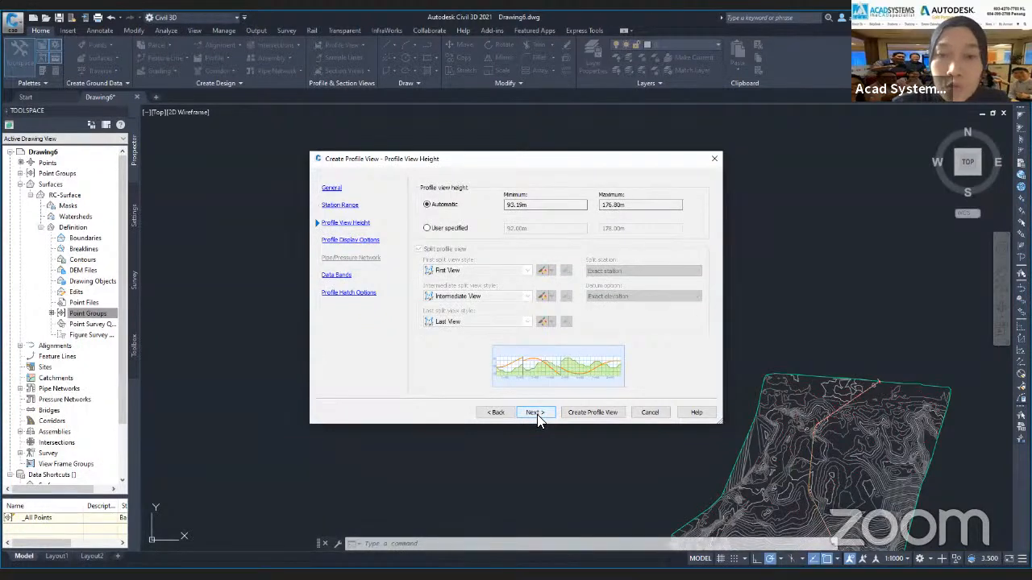
left_click(535, 414)
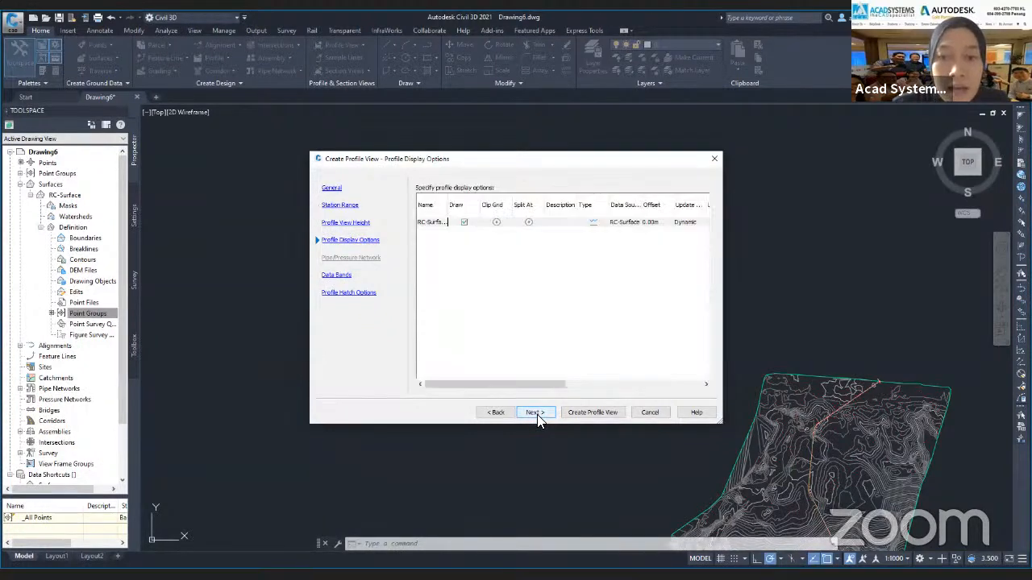
left_click(535, 414)
left_click(535, 414)
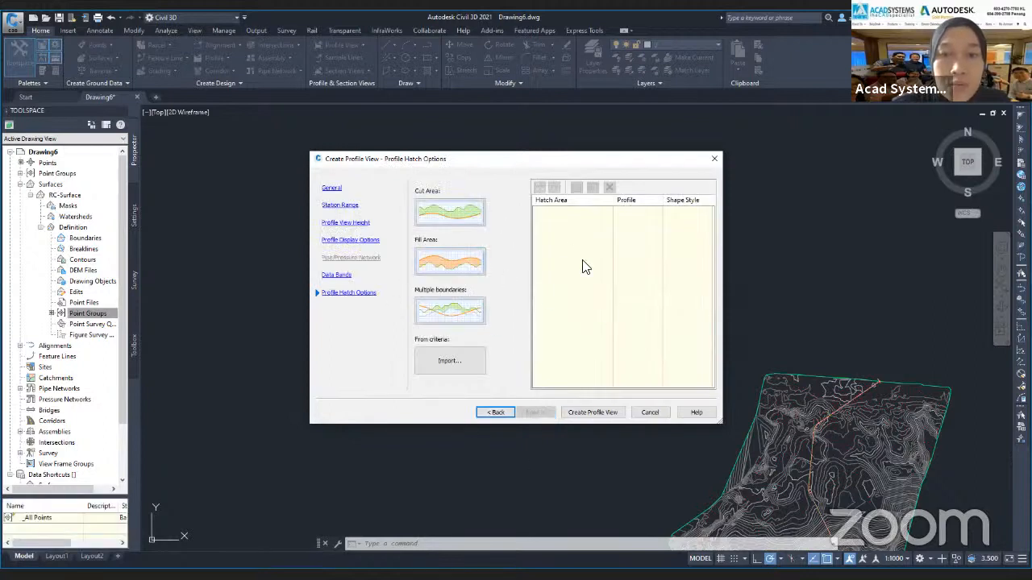
left_click(590, 414)
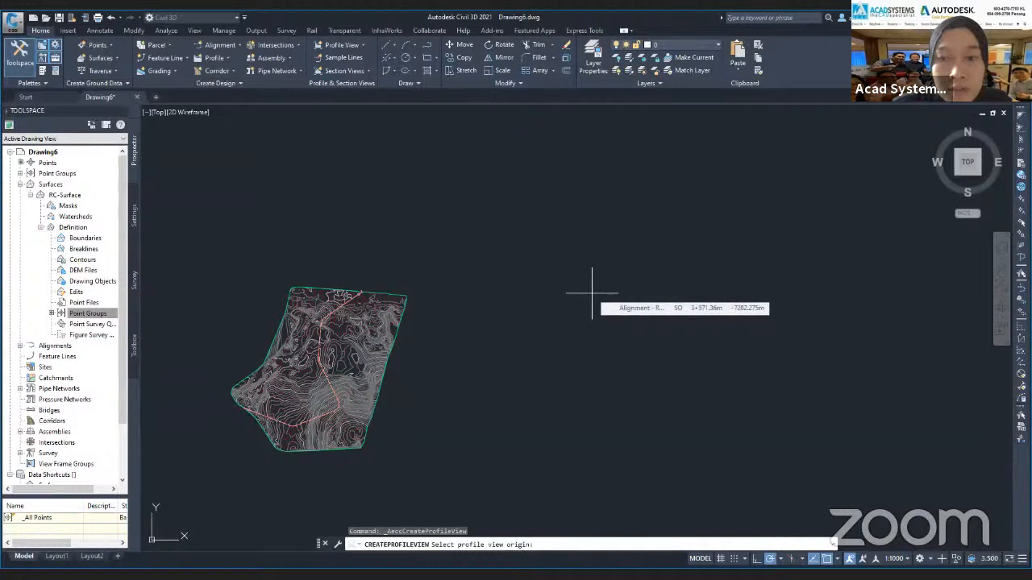
left_click(600, 292)
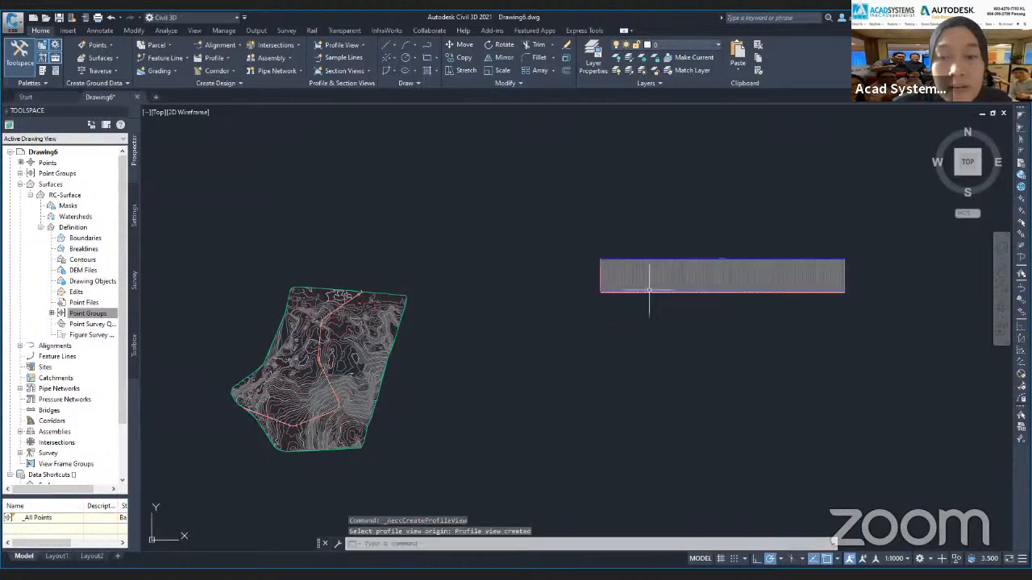
Examine the new profile view's grid, station labels and existing ground line along its length
scroll(622, 274, "up", 4)
middle_click_drag(615, 295, 539, 292)
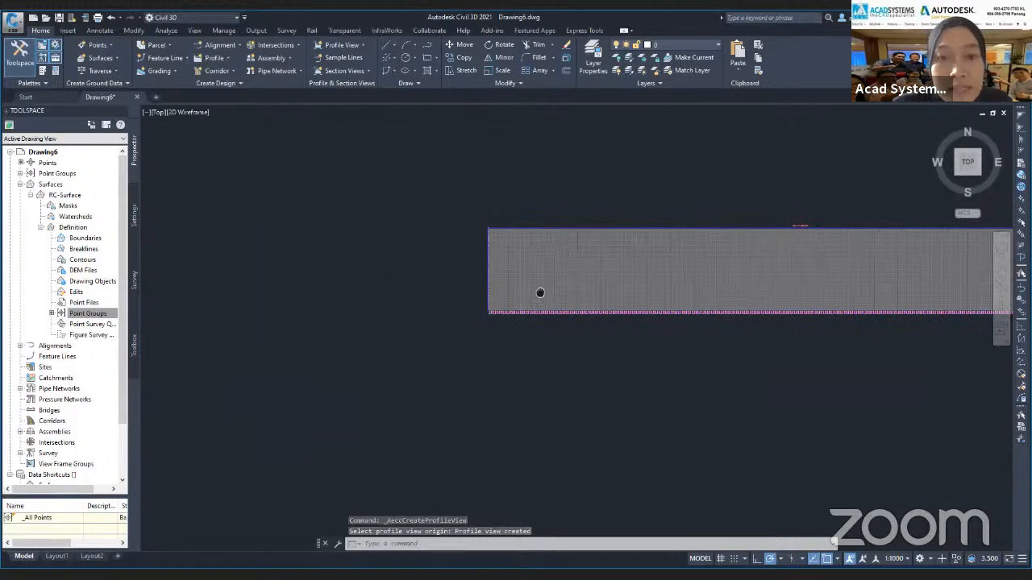
scroll(540, 293, "up", 6)
scroll(380, 285, "down", 5)
middle_click_drag(525, 286, 464, 290)
mouse_move(475, 304)
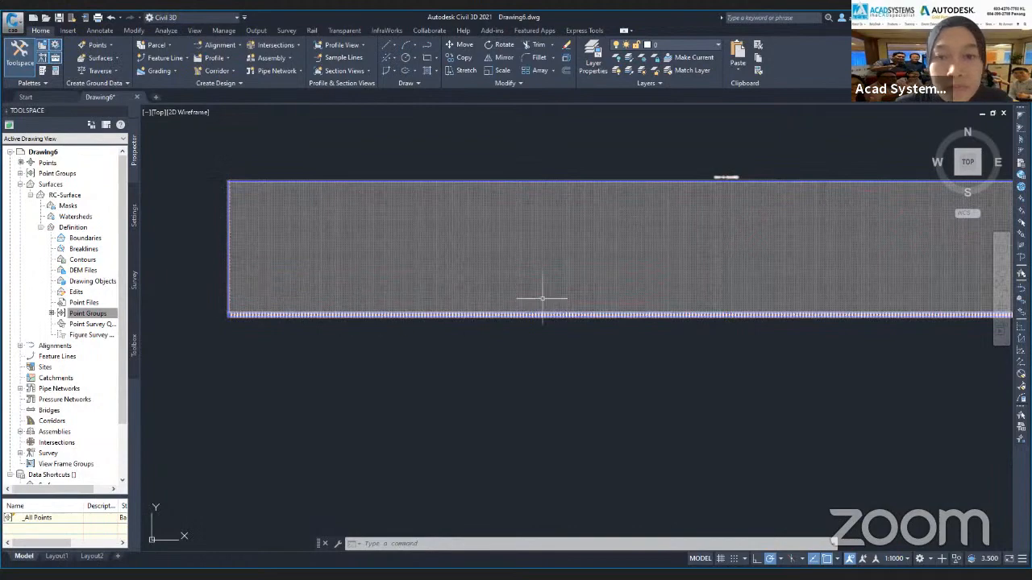
scroll(619, 284, "down", 2)
scroll(651, 290, "up", 5)
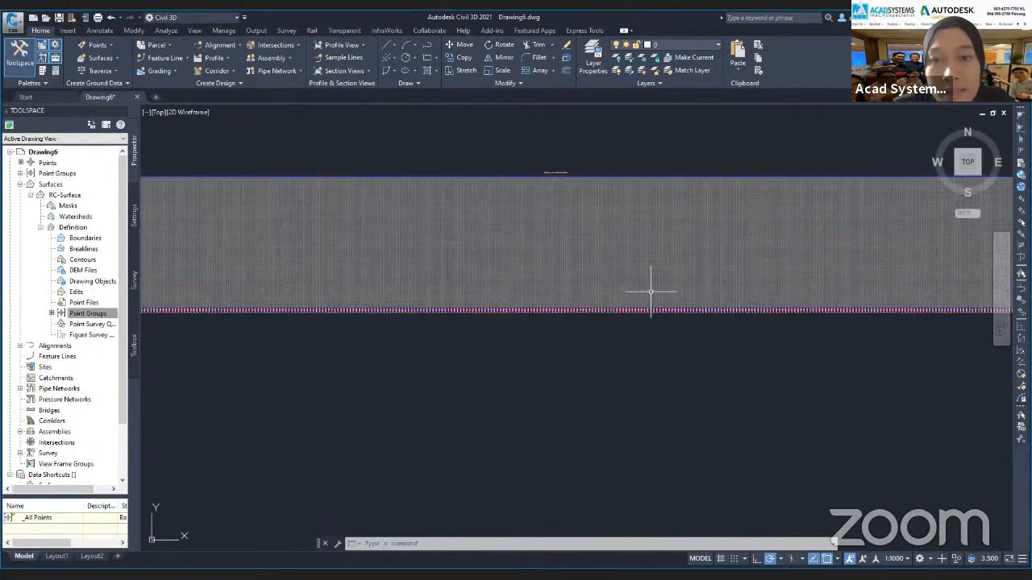
scroll(613, 287, "down", 1)
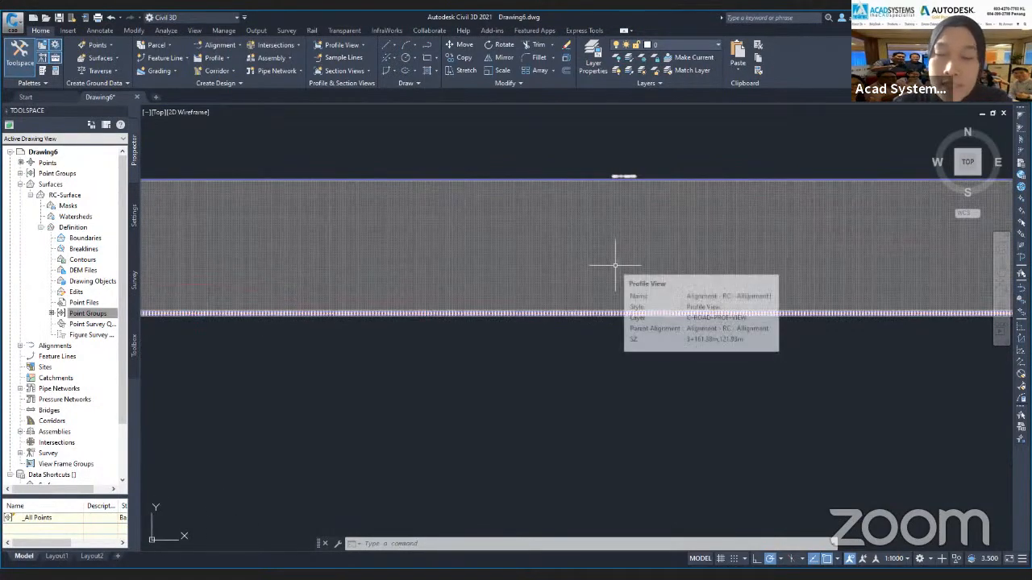
scroll(637, 273, "down", 1)
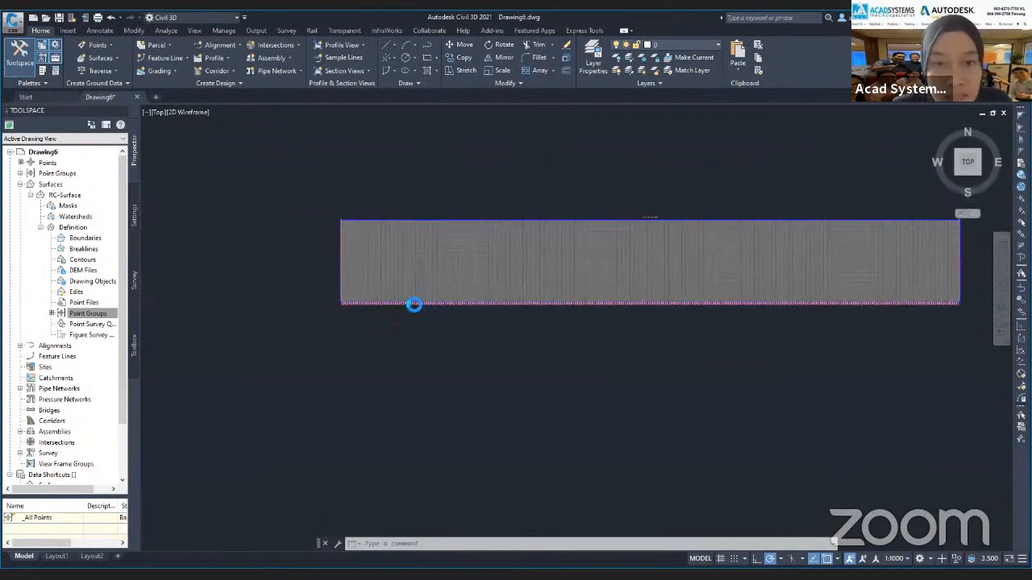
scroll(430, 316, "up", 1)
scroll(430, 316, "up", 1)
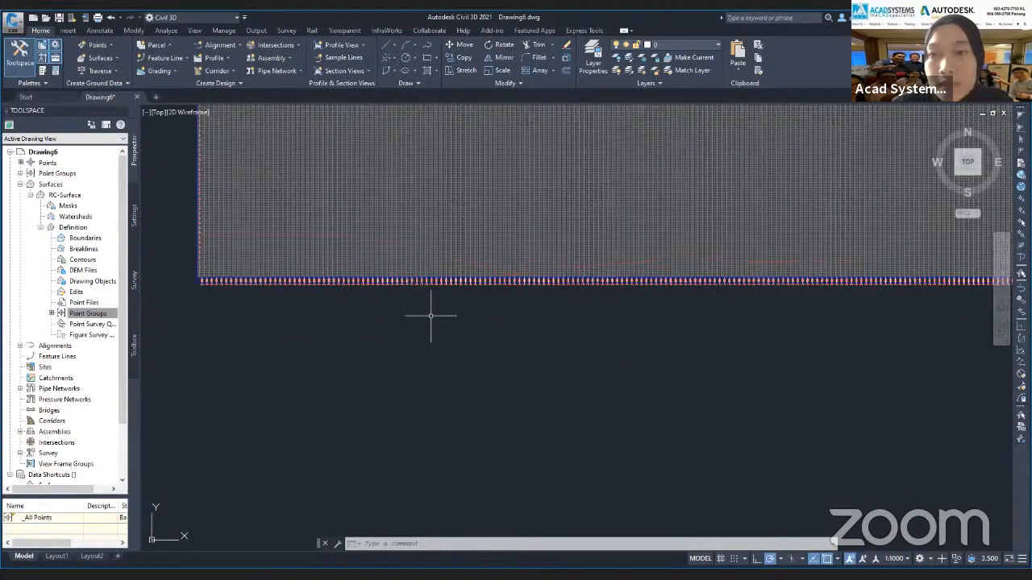
scroll(431, 315, "down", 2)
scroll(734, 240, "up", 2)
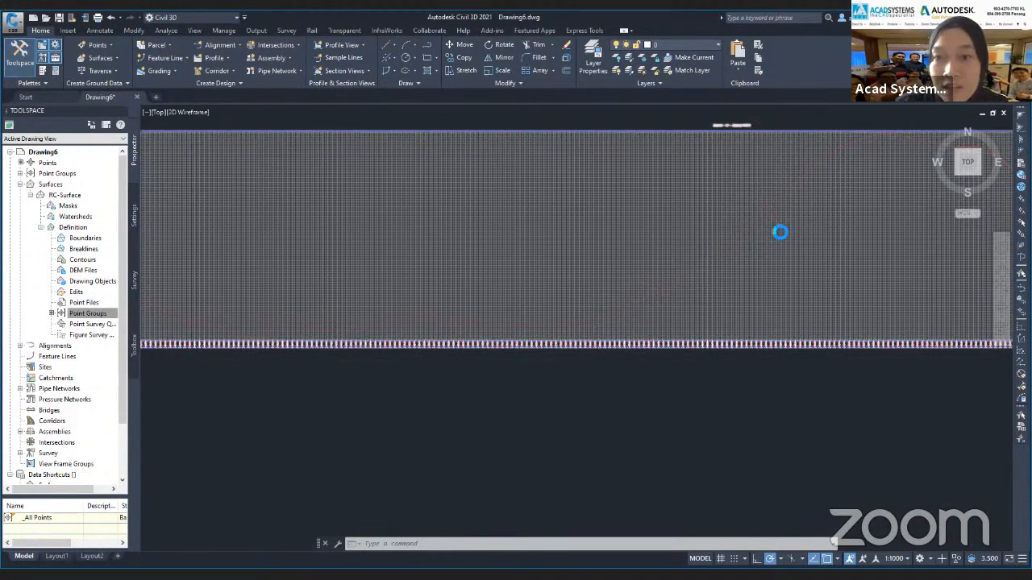
scroll(778, 233, "down", 1)
middle_click_drag(797, 222, 679, 276)
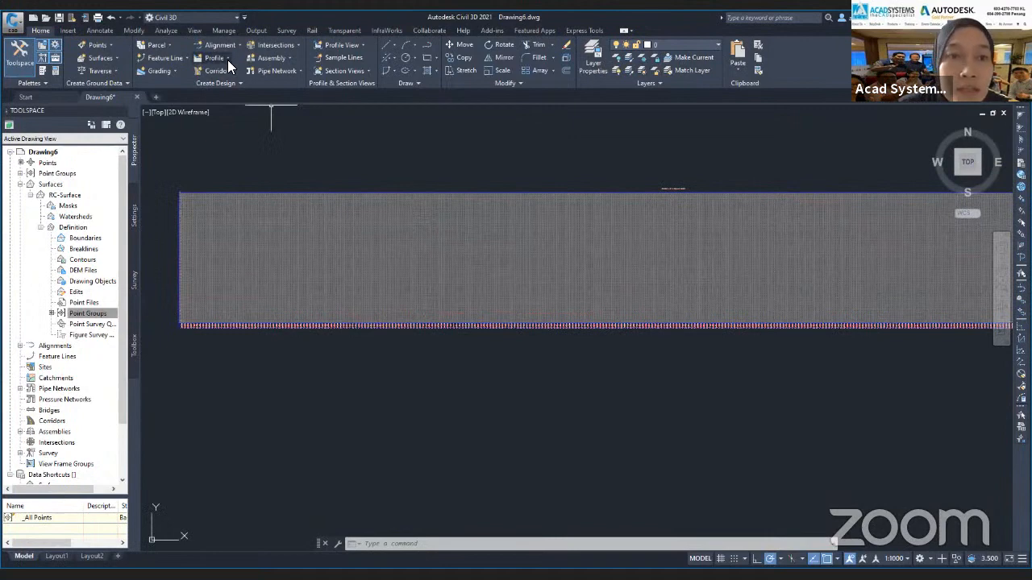
Start a layout profile named RC - Nprofile in the RC alignment's profile view, with Design Profile style and Complete Label Set
left_click(227, 60)
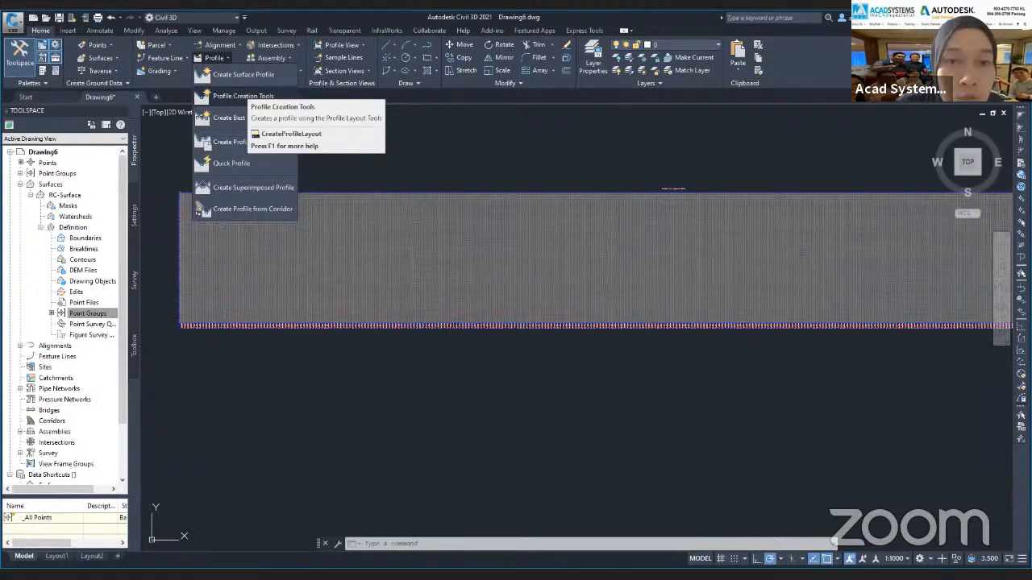
left_click(242, 96)
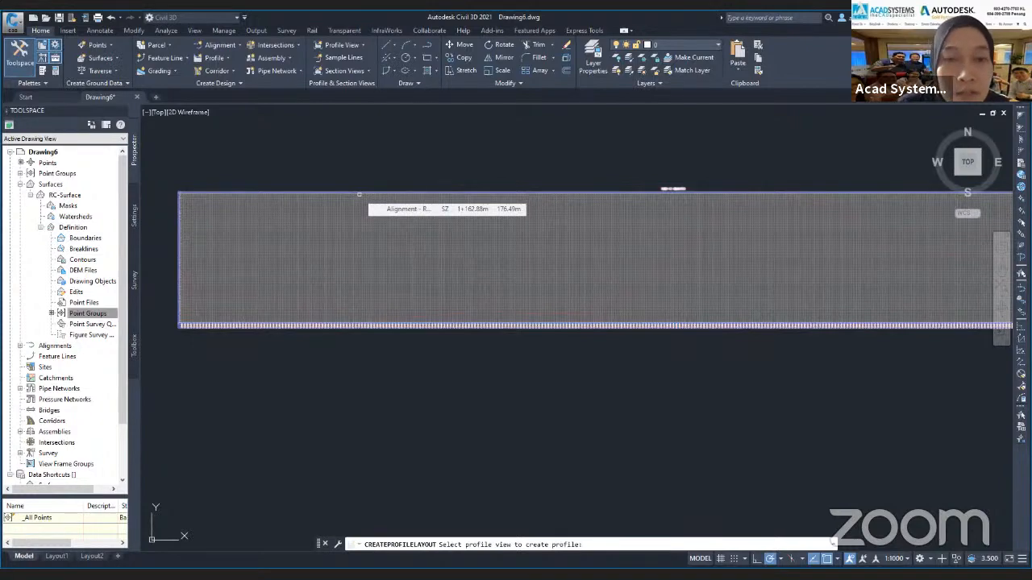
left_click(528, 258)
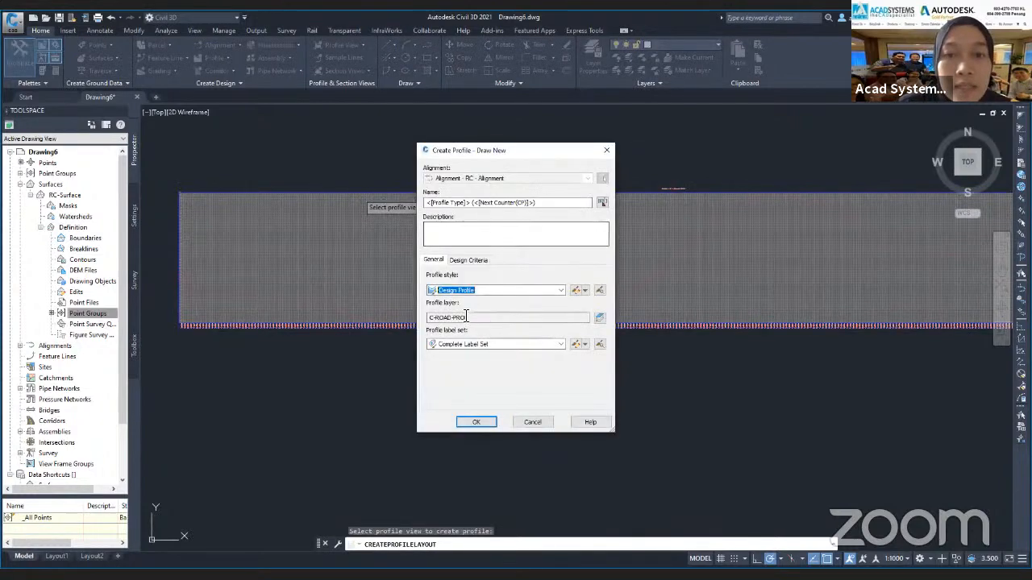
left_click_drag(536, 203, 409, 206)
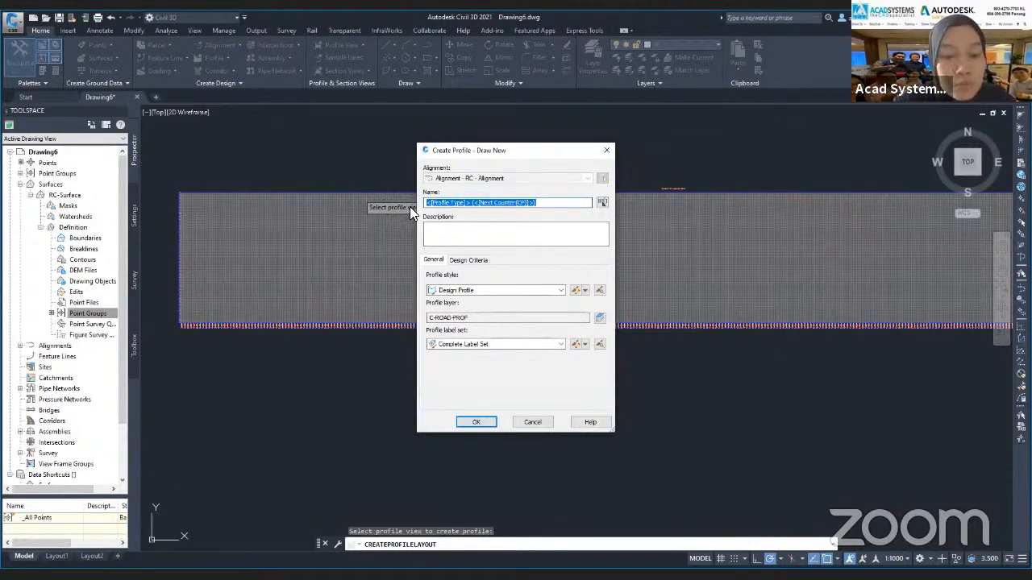
type("RC")
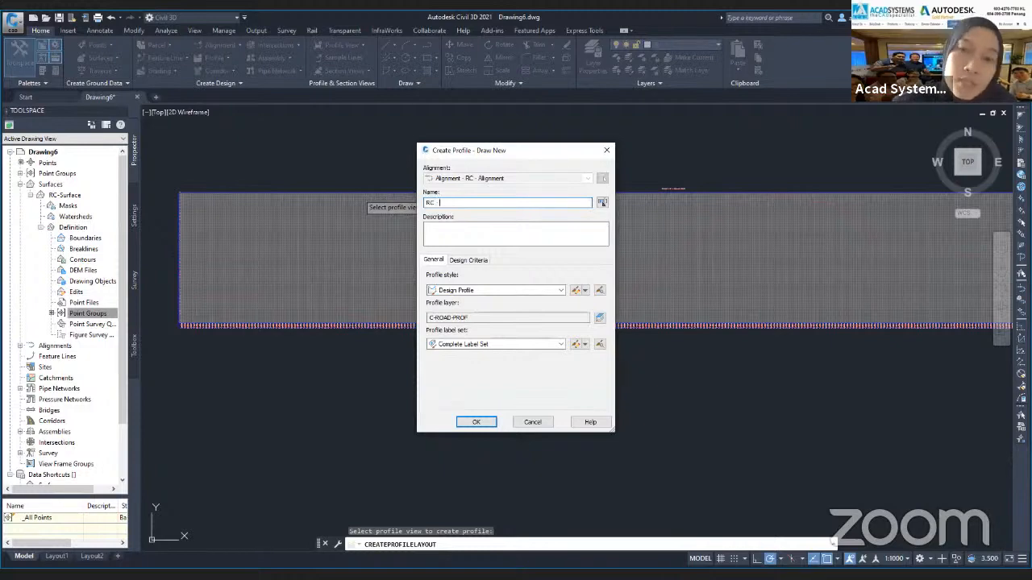
left_click(443, 208)
type("n")
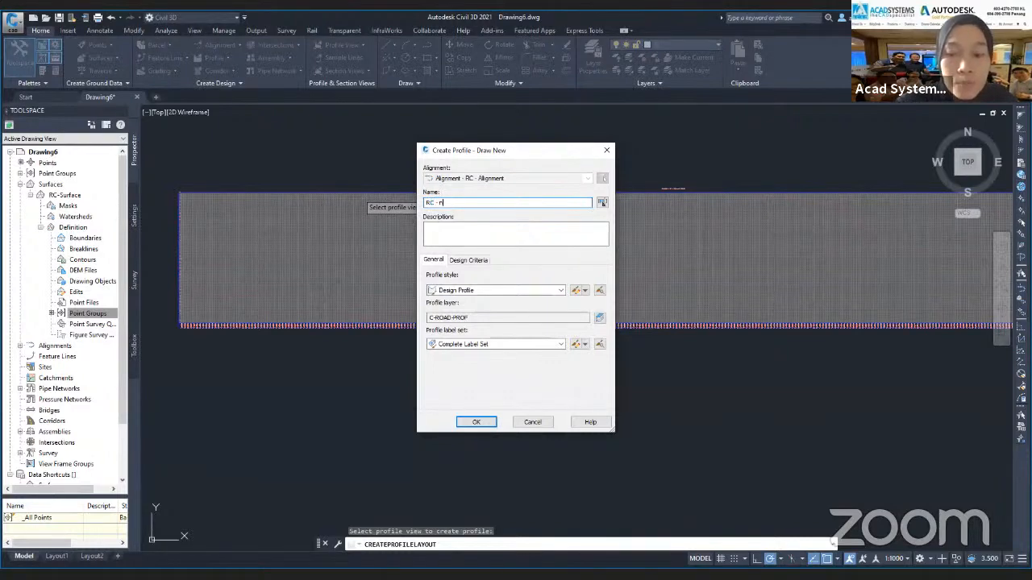
type("o")
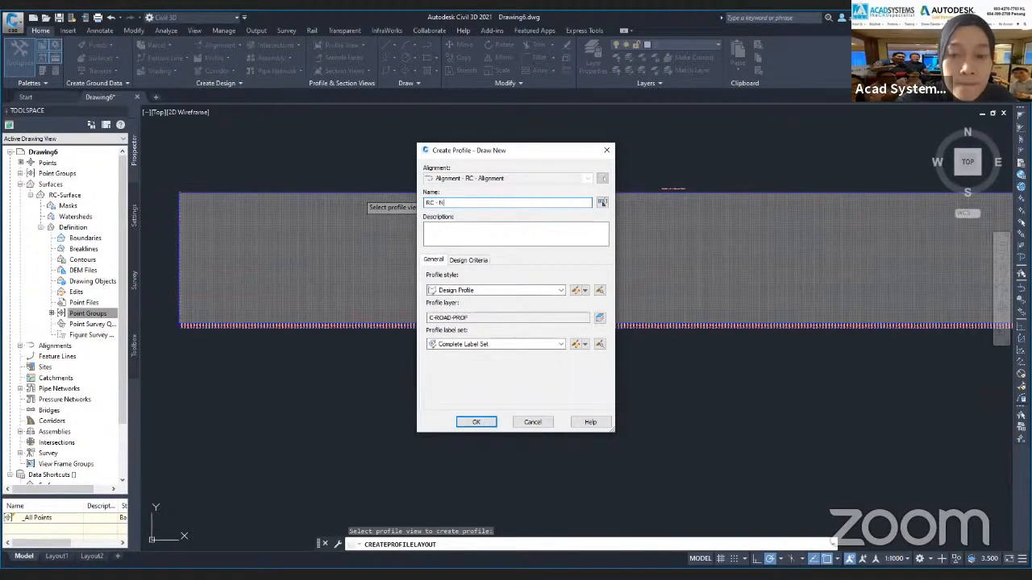
type("rof")
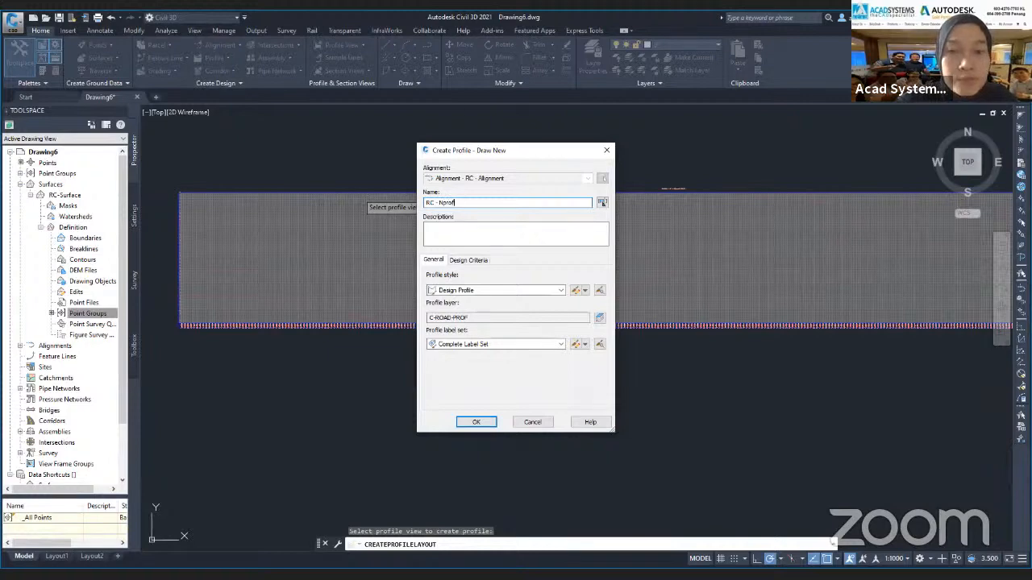
type("ile")
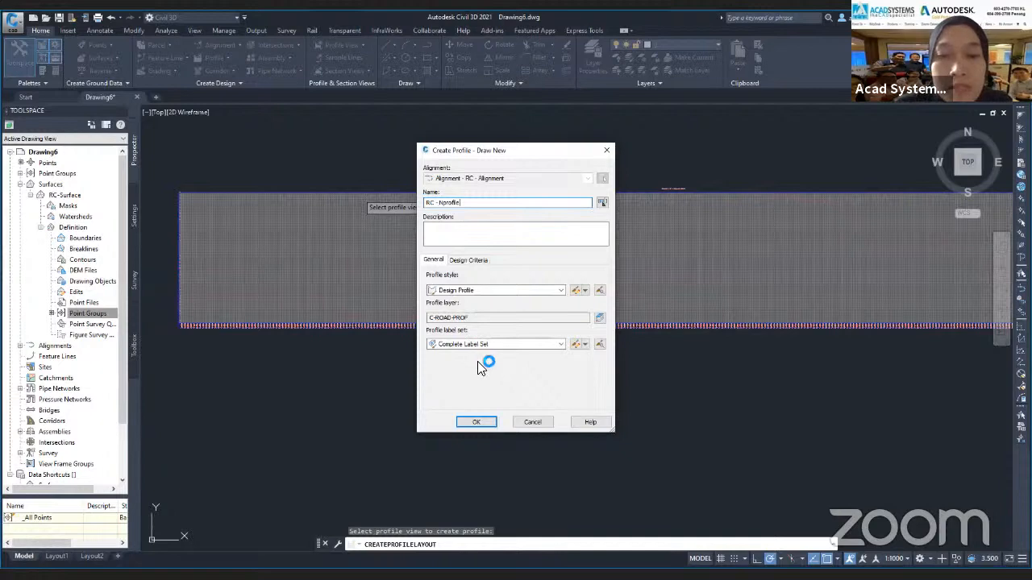
left_click(480, 422)
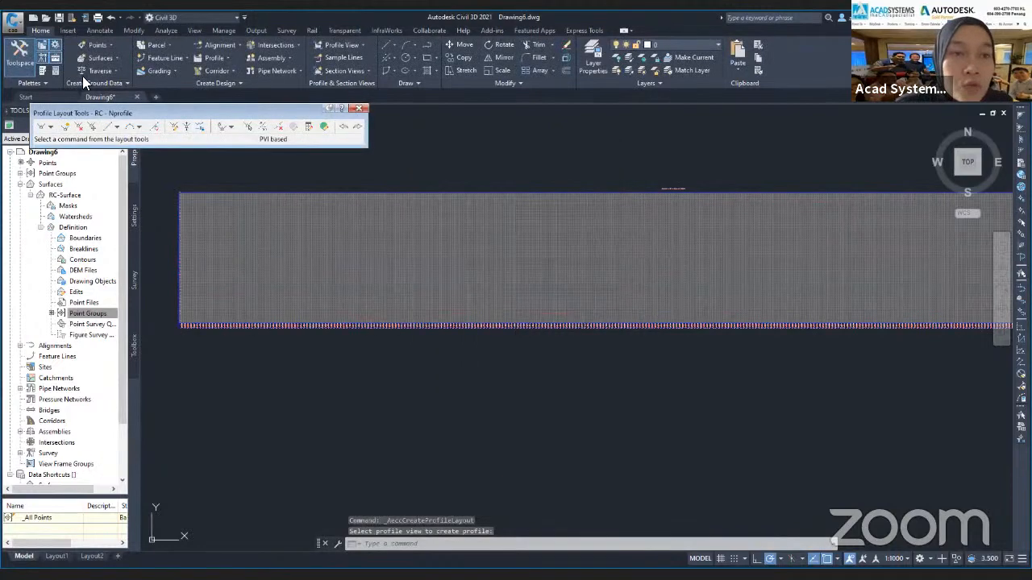
Draw the design profile as tangents with curves from the profile view's start to its end, with four intermediate PVIs roughly following the ground line
left_click_drag(60, 114, 41, 82)
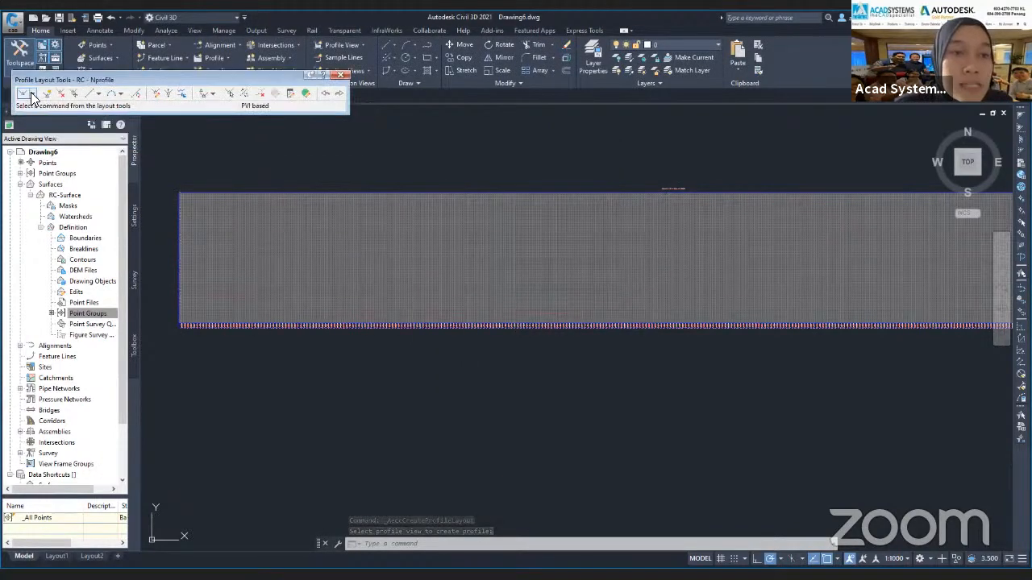
left_click(32, 95)
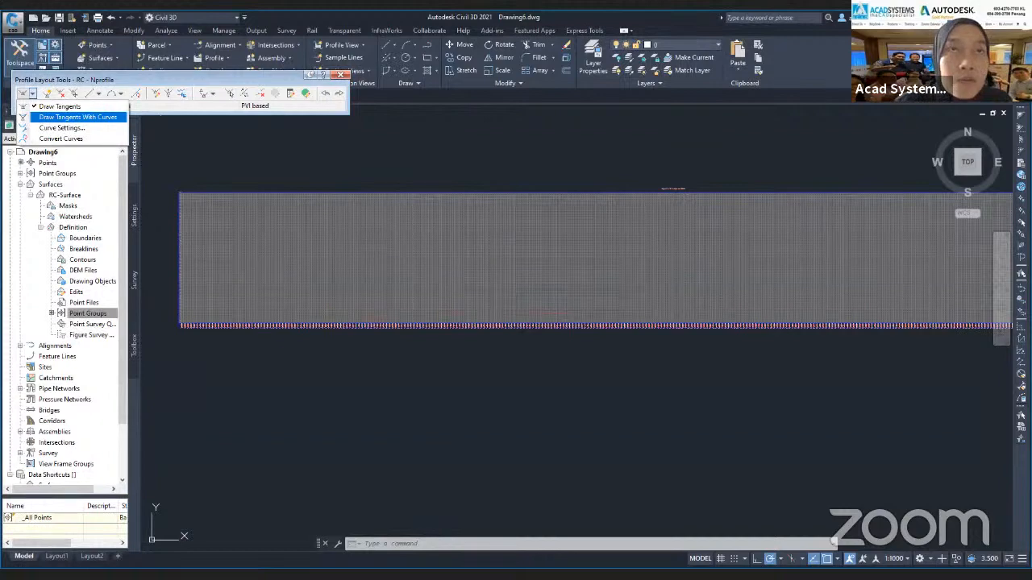
left_click(77, 117)
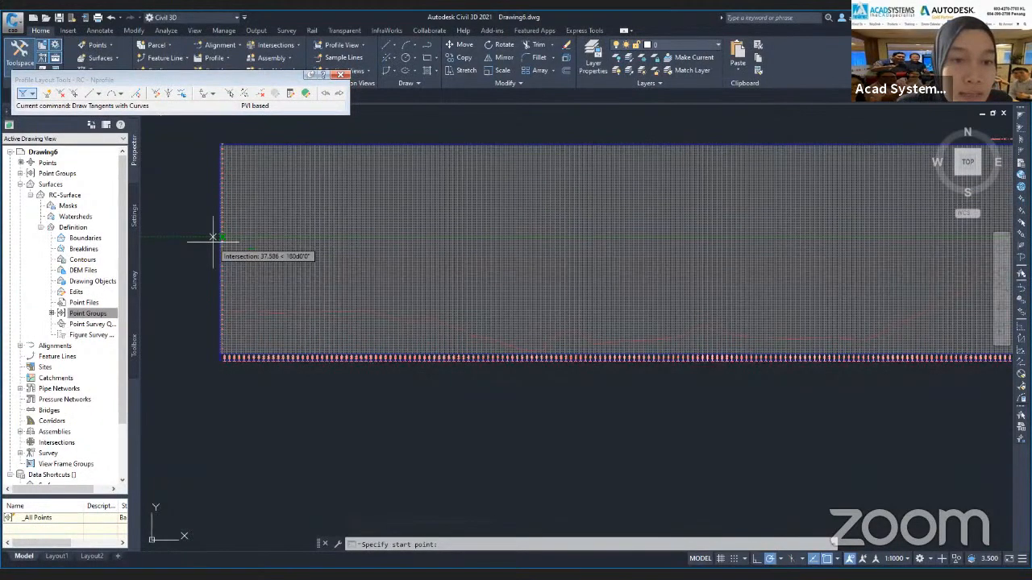
scroll(214, 239, "up", 1)
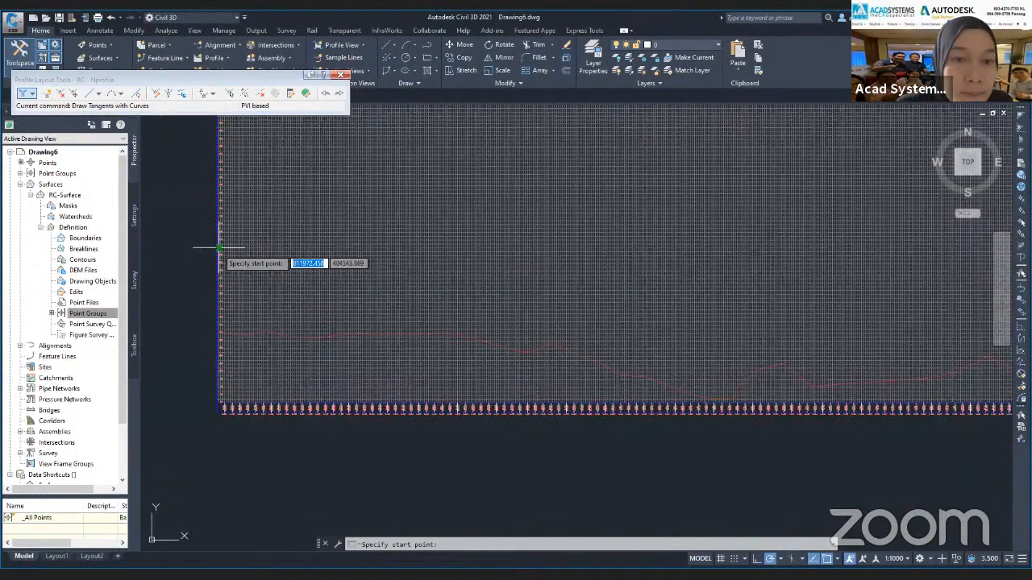
left_click(219, 310)
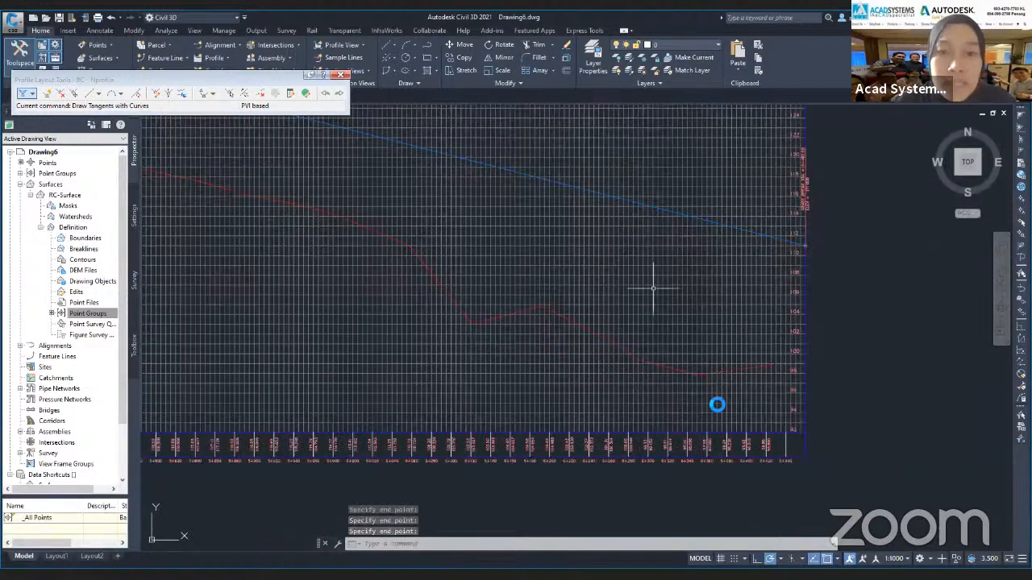
Examine the whole design profile against the existing ground line across the profile view
scroll(647, 294, "down", 4)
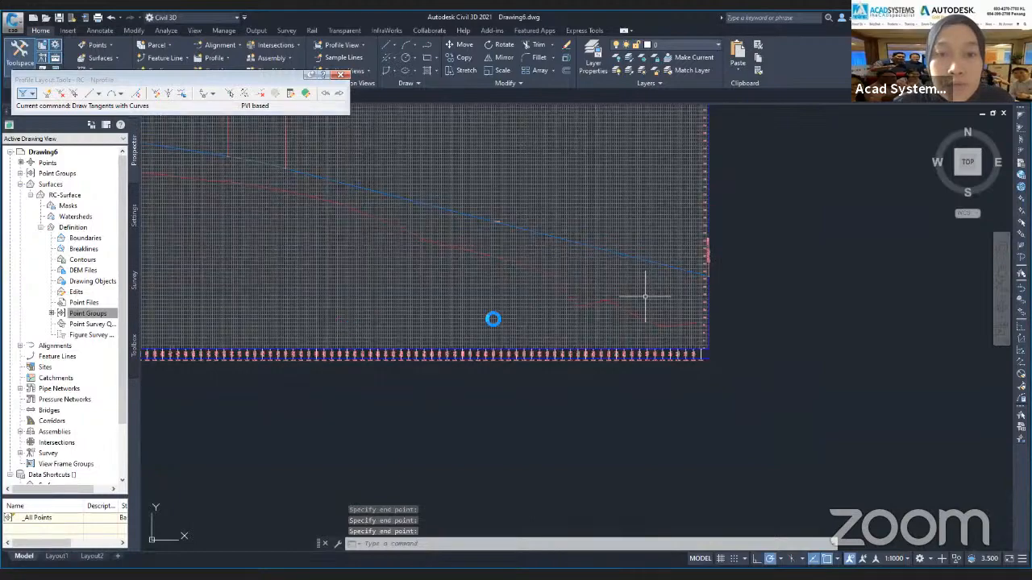
scroll(645, 297, "down", 2)
middle_click_drag(390, 233, 788, 261)
scroll(470, 343, "down", 2)
scroll(341, 330, "down", 2)
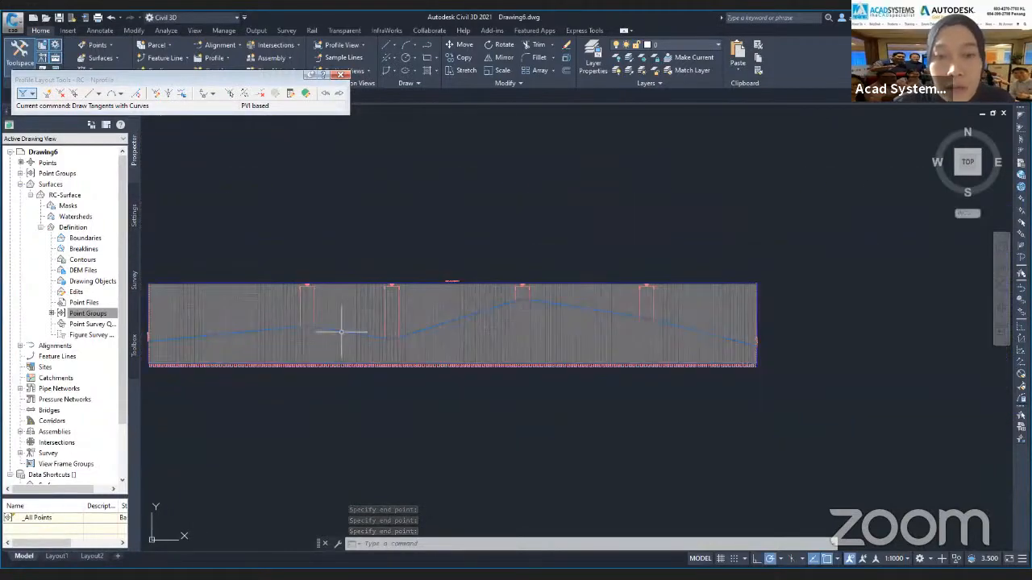
scroll(481, 317, "up", 2)
scroll(477, 315, "up", 2)
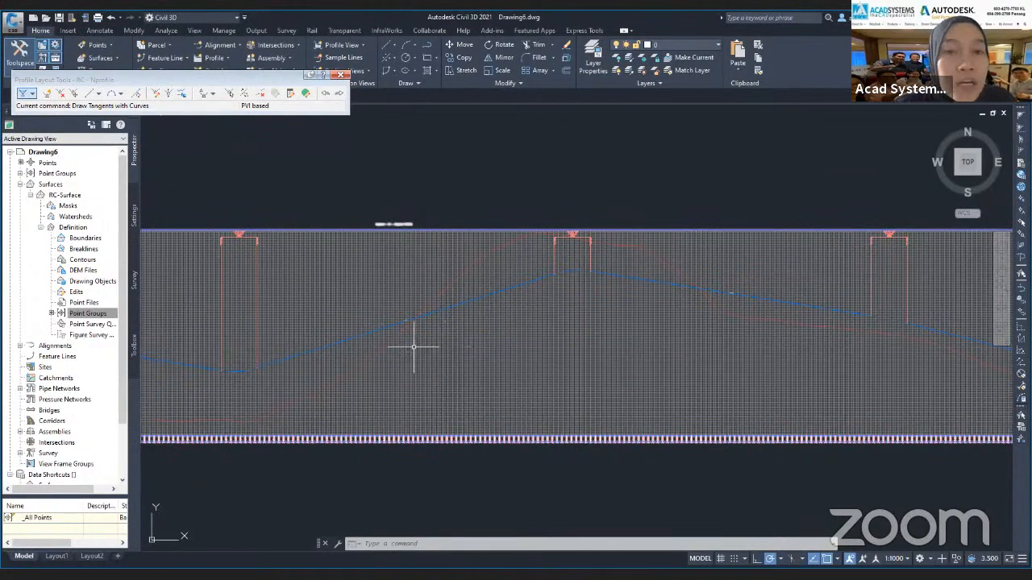
scroll(403, 344, "down", 4)
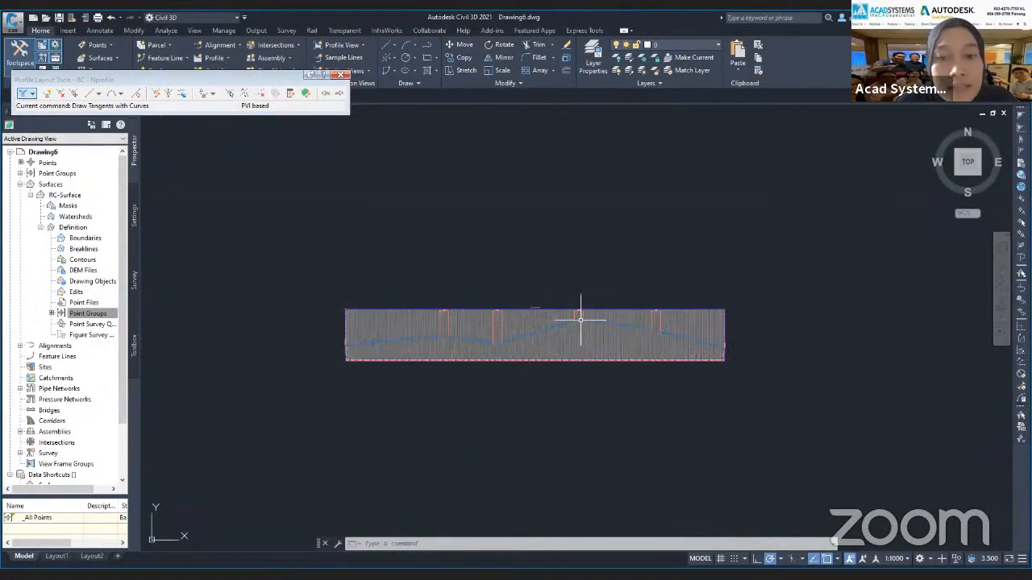
scroll(564, 345, "up", 3)
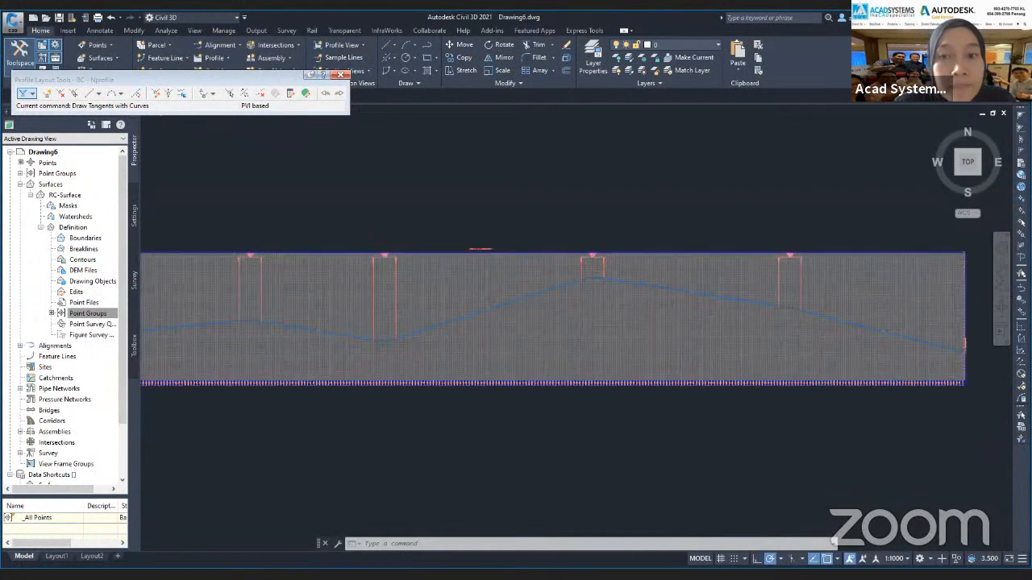
scroll(567, 346, "up", 1)
scroll(468, 301, "down", 1)
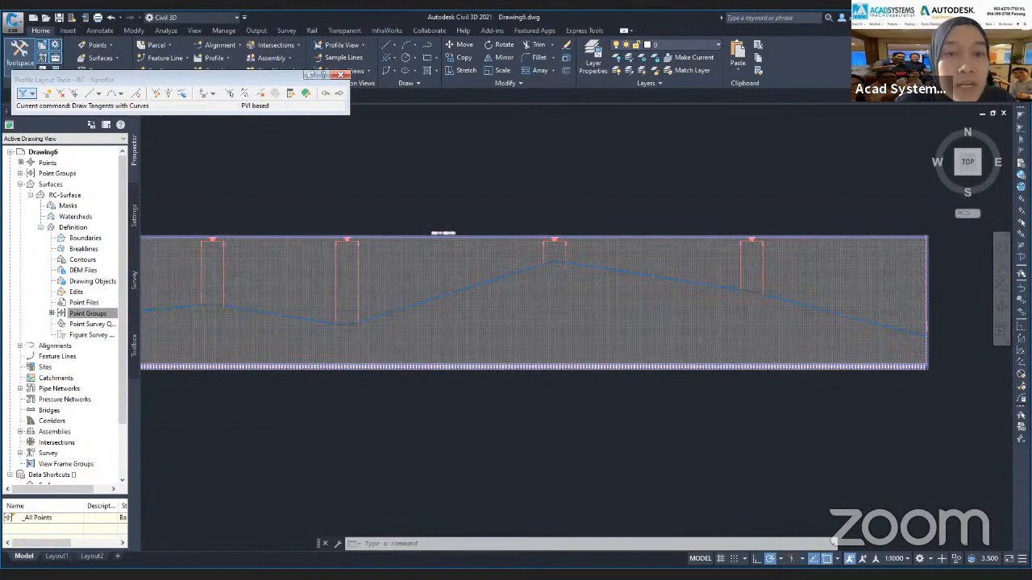
Examine the vertical curve label at the design profile's second PVI, including its low point, PVI, K and curve length data
scroll(337, 282, "up", 4)
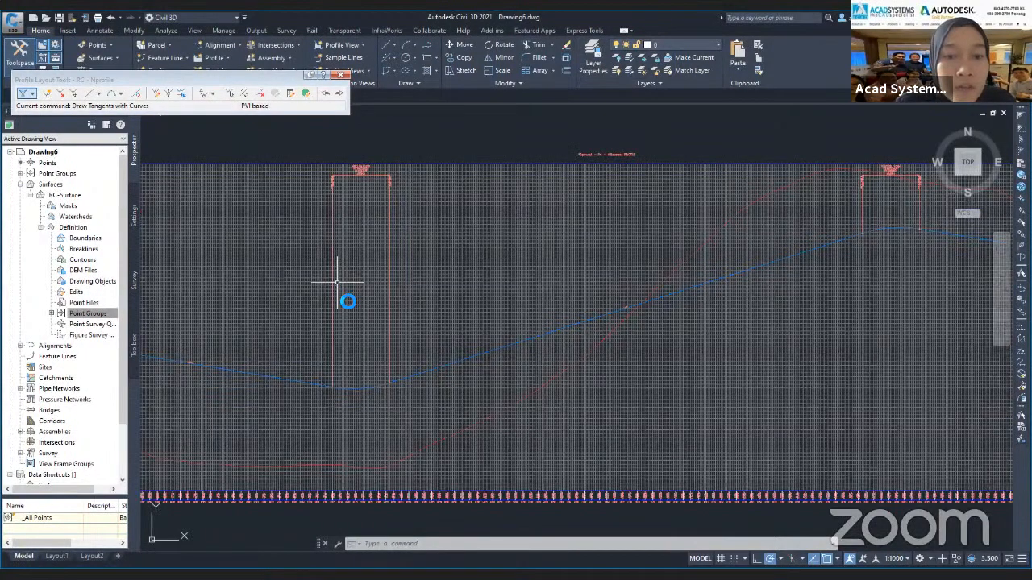
middle_click_drag(337, 282, 352, 445)
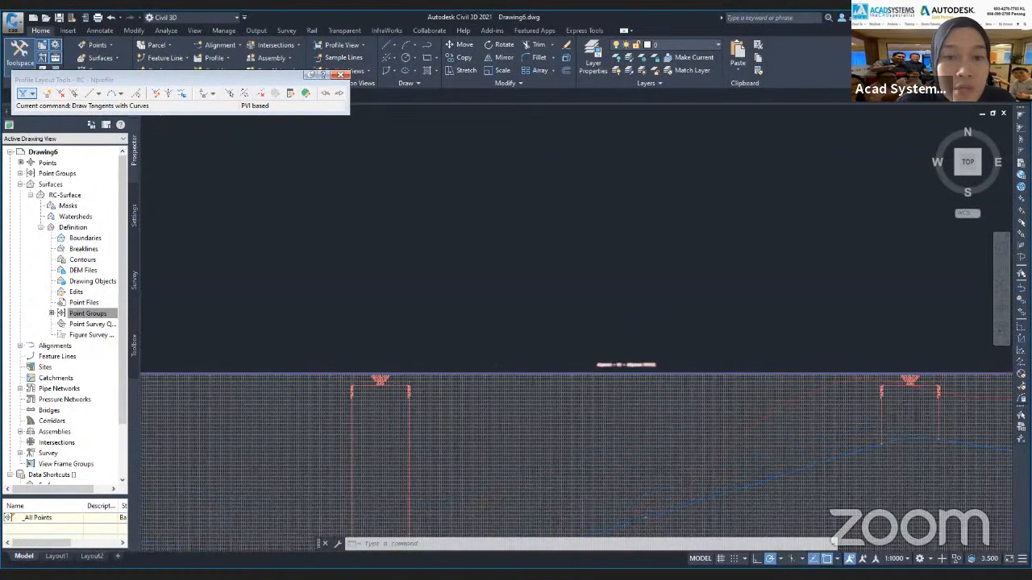
scroll(377, 397, "up", 3)
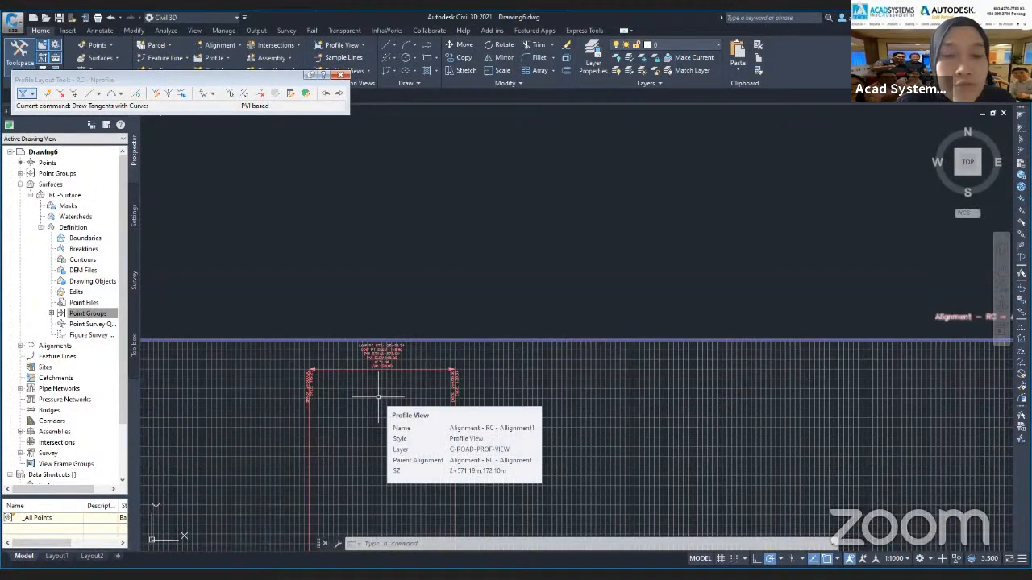
middle_click_drag(377, 397, 391, 294)
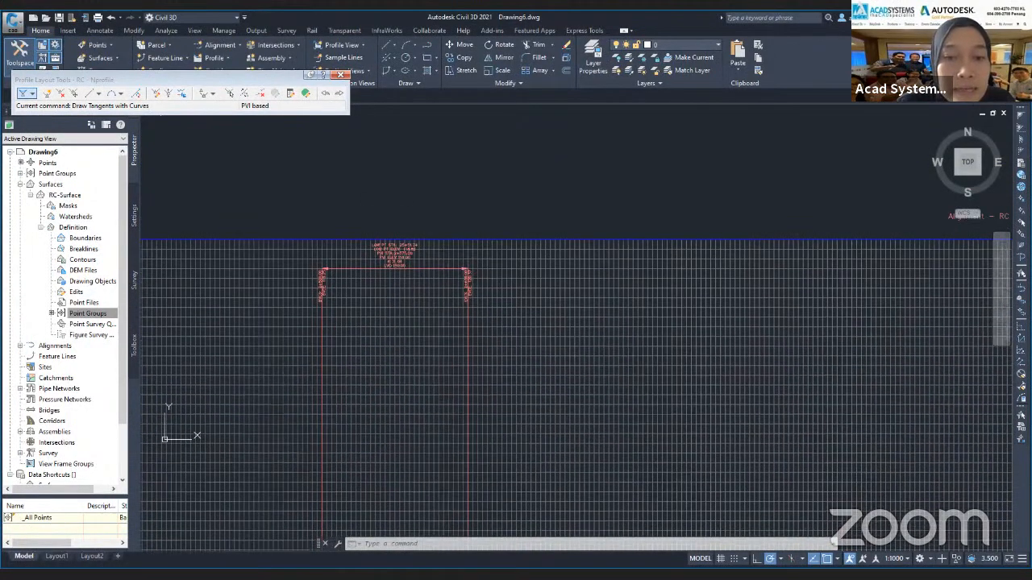
middle_click_drag(386, 436, 385, 216)
scroll(384, 216, "down", 2)
middle_click_drag(365, 272, 364, 373)
scroll(364, 373, "up", 5)
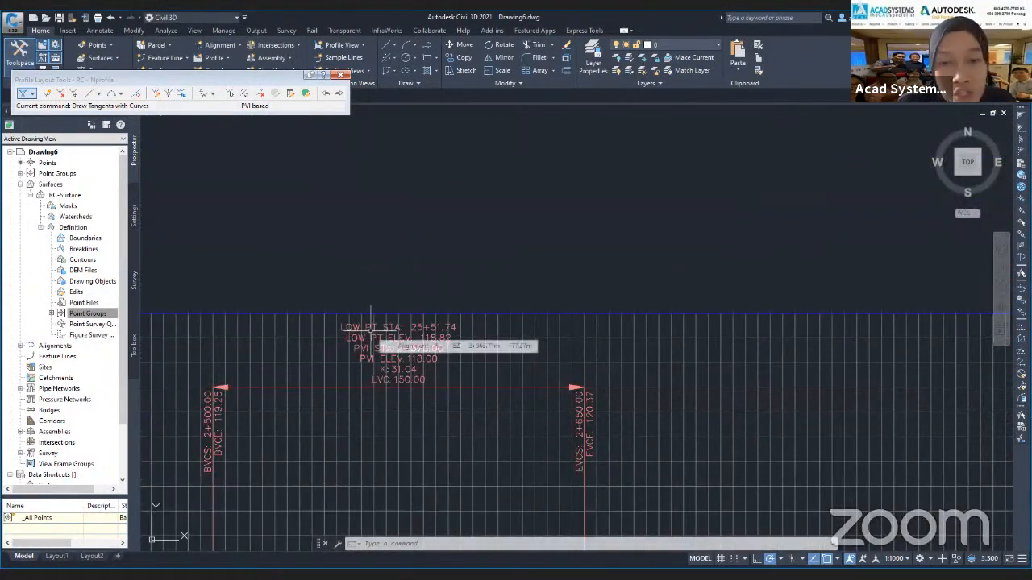
scroll(396, 329, "down", 3)
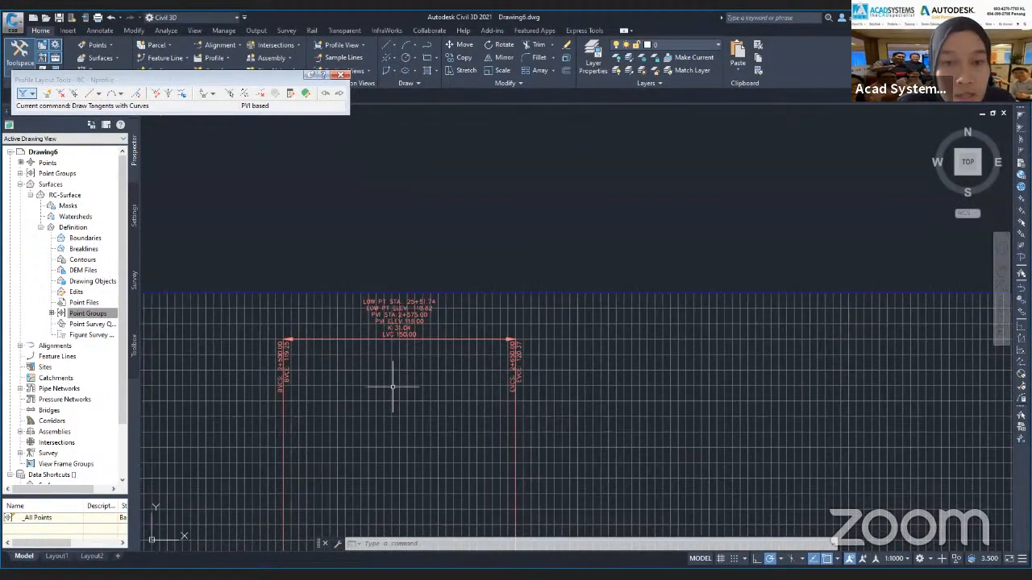
scroll(395, 386, "down", 3)
Examine the grade labels on the design tangents before and after the second PVI's sag curve
scroll(564, 454, "up", 8)
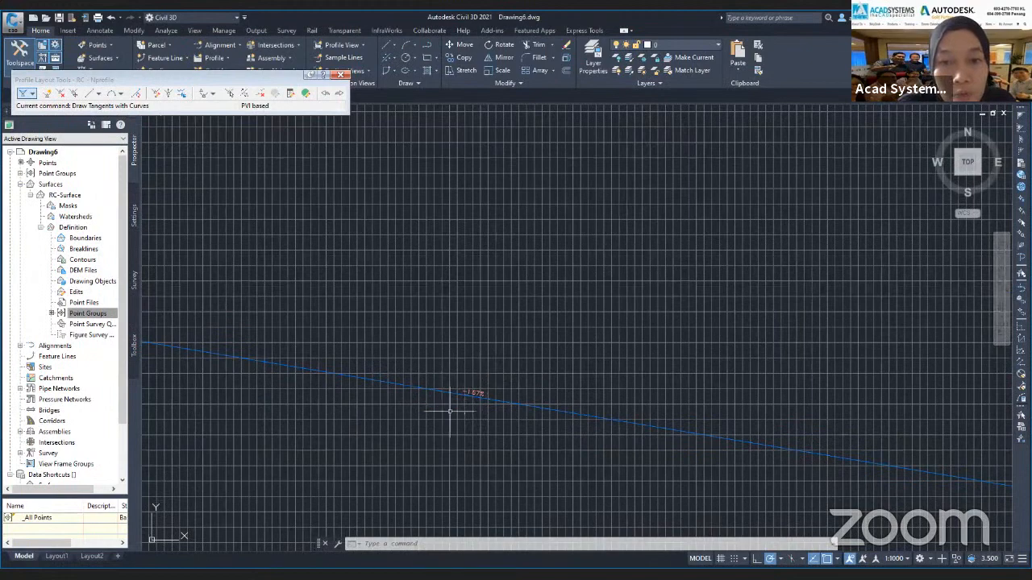
scroll(836, 462, "down", 2)
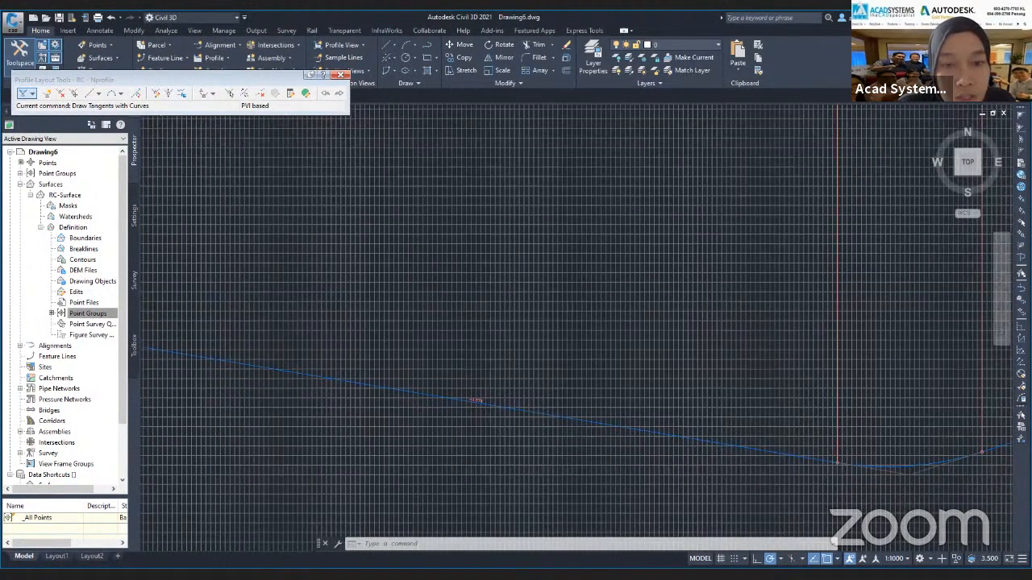
scroll(480, 412, "down", 1)
scroll(423, 411, "down", 2)
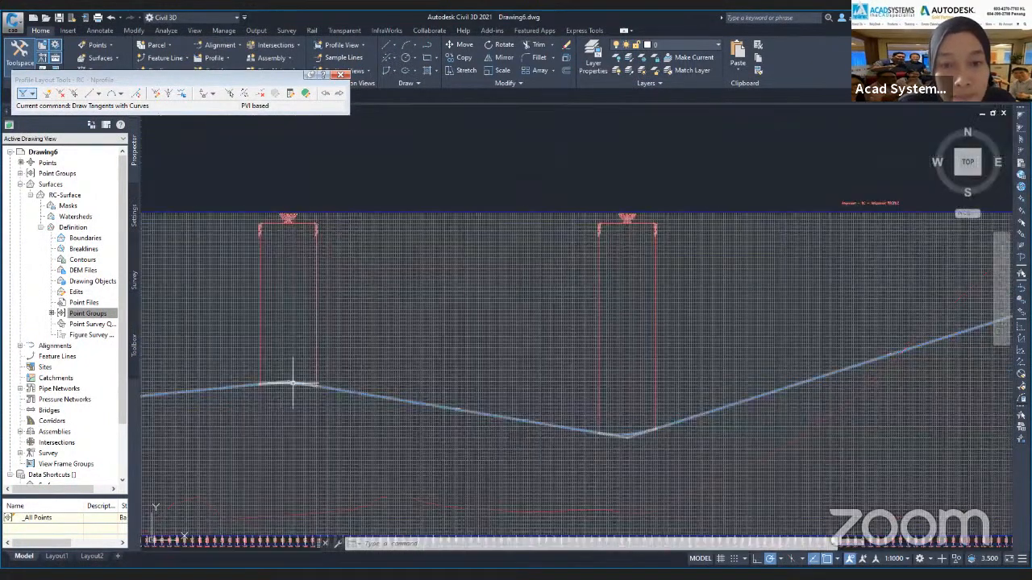
scroll(508, 394, "up", 4)
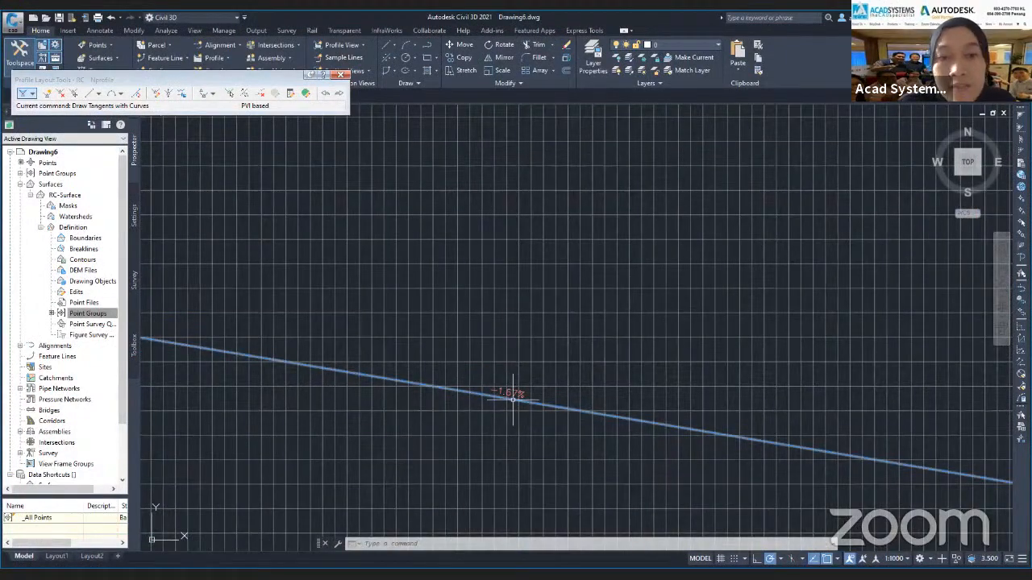
scroll(513, 414, "down", 1)
scroll(492, 400, "down", 1)
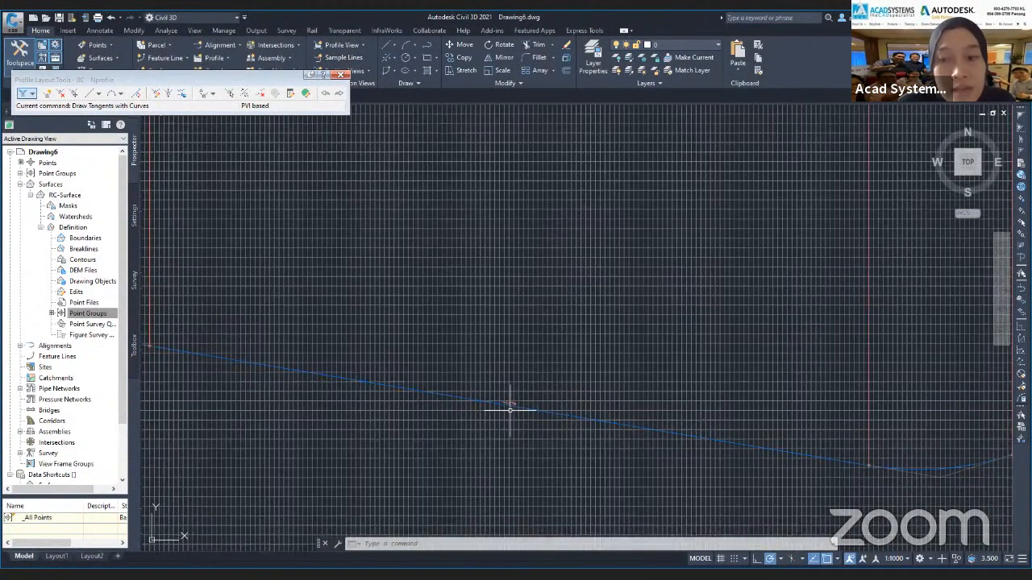
scroll(516, 409, "down", 2)
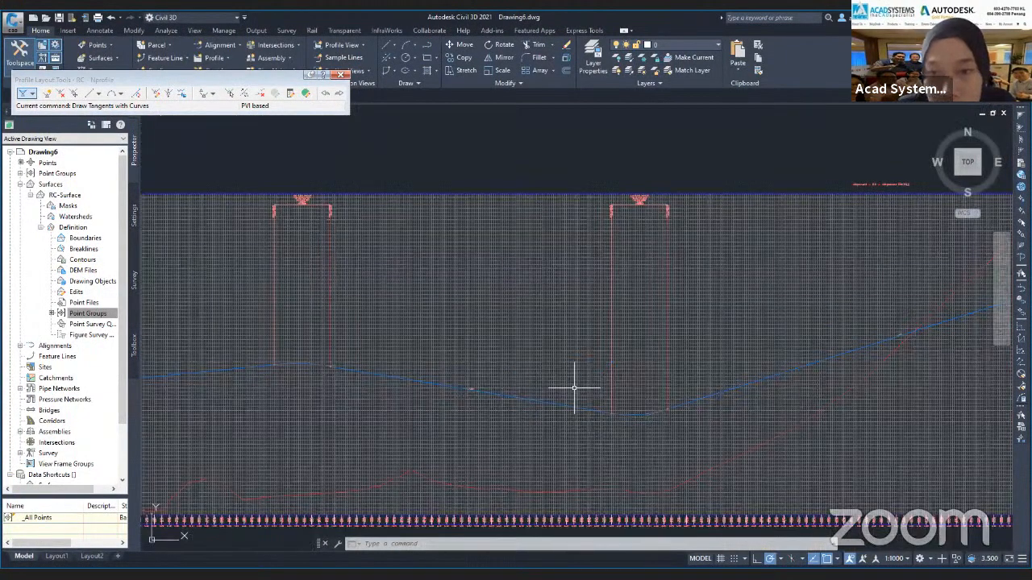
scroll(574, 388, "up", 4)
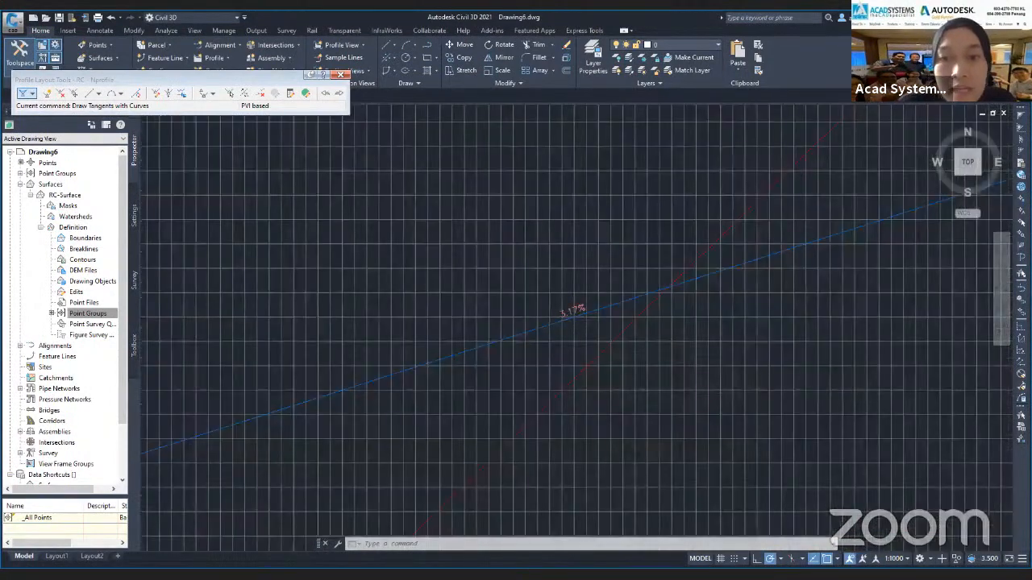
scroll(573, 320, "down", 2)
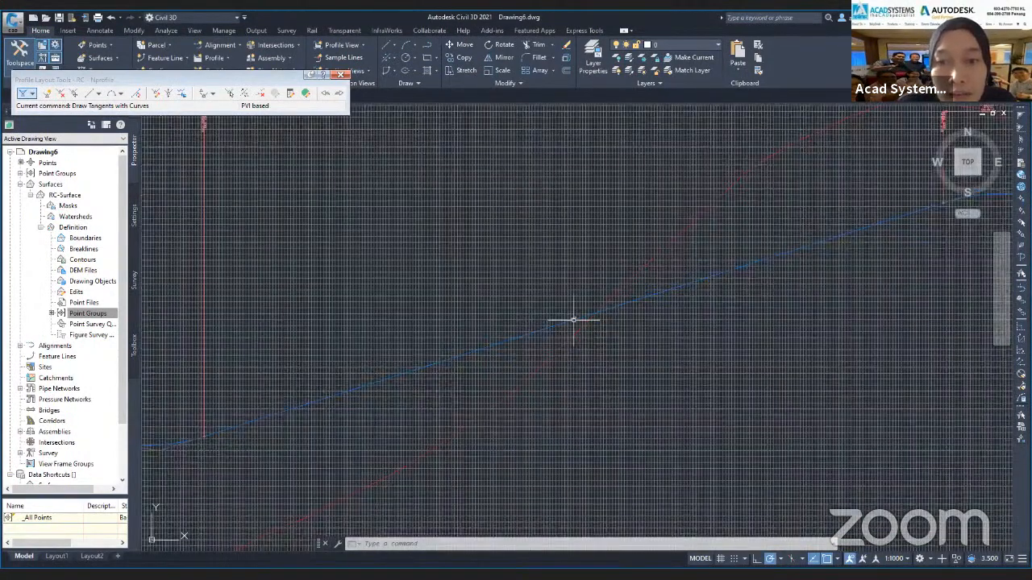
Examine the design tangents on either side of the third PVI's crest curve, including the grade label on the following tangent
scroll(573, 320, "down", 1)
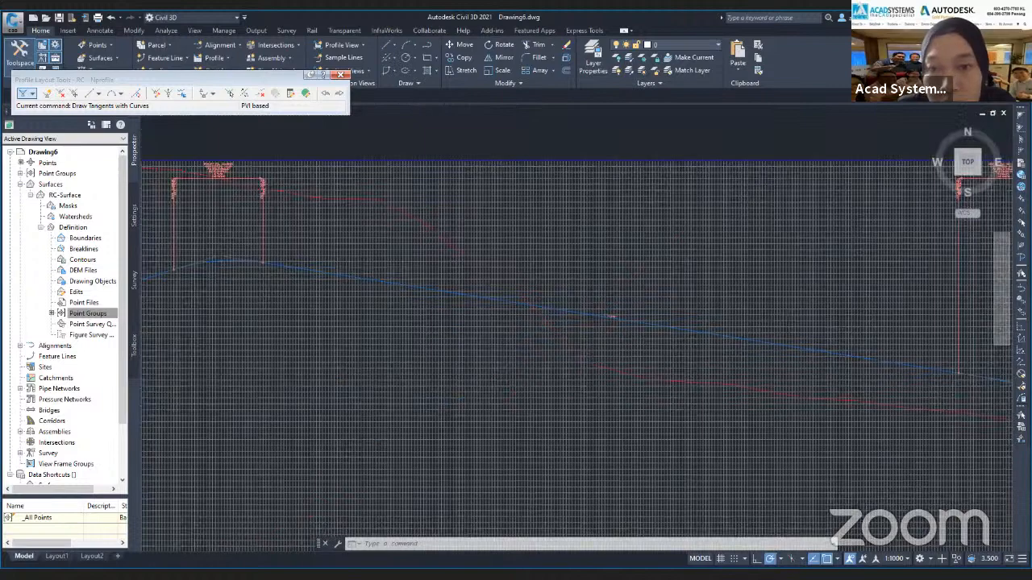
scroll(612, 317, "up", 2)
scroll(614, 302, "down", 1)
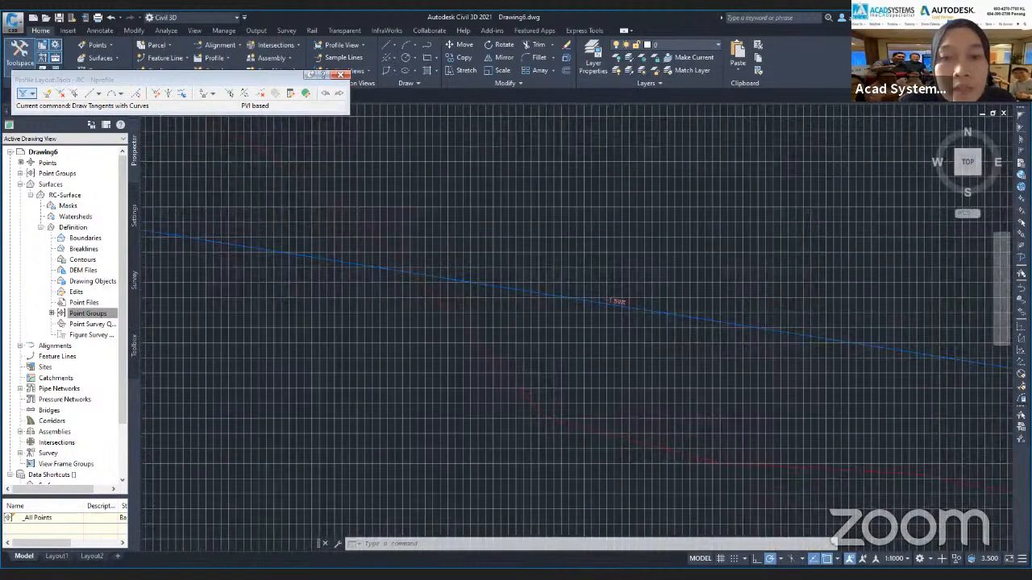
scroll(615, 303, "down", 3)
middle_click_drag(693, 295, 785, 371)
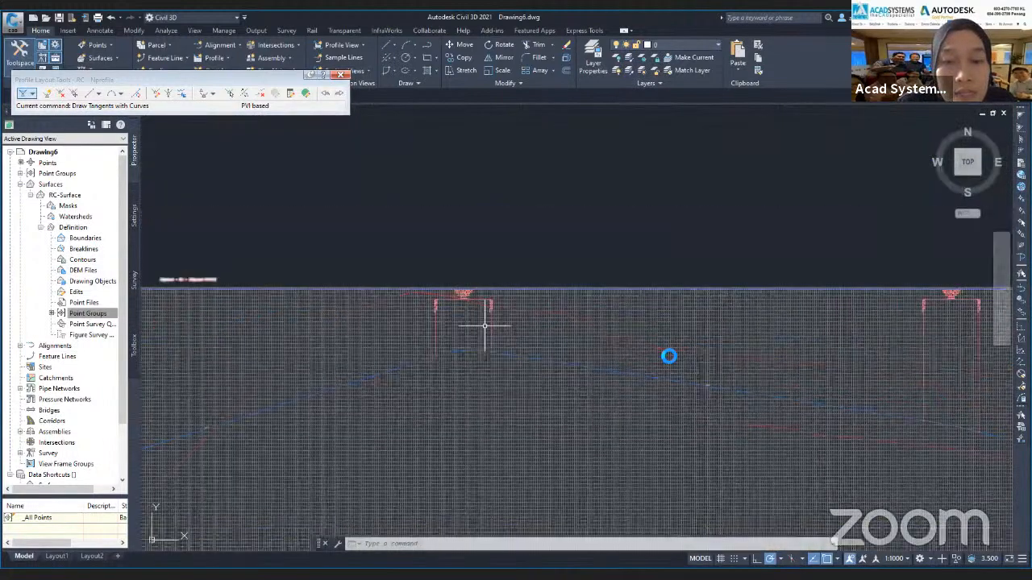
scroll(785, 371, "down", 3)
Check where the second PVI's sag curve label sits relative to the design profile, and close the Profile Layout Tools
left_click(458, 373)
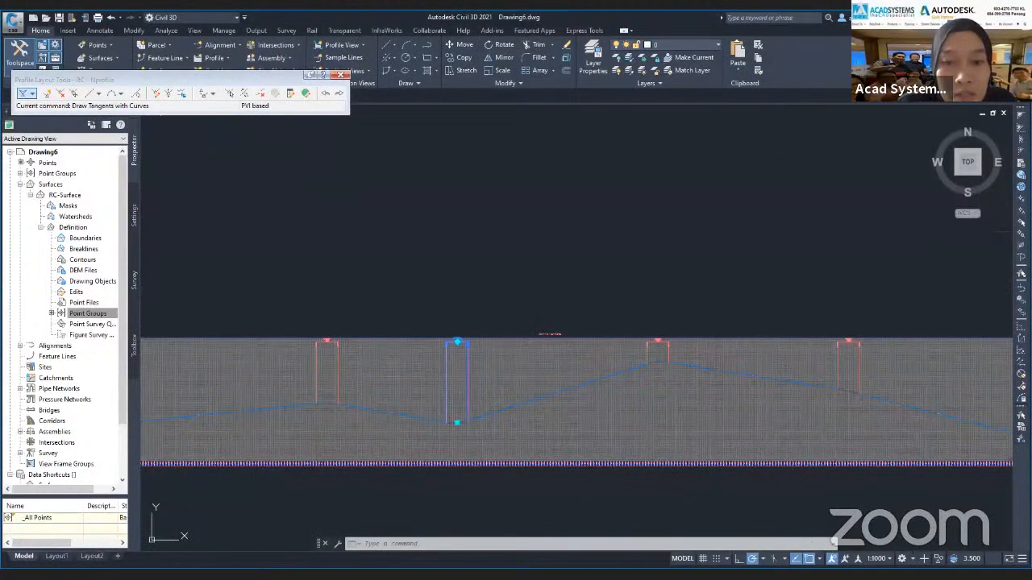
scroll(461, 364, "up", 2)
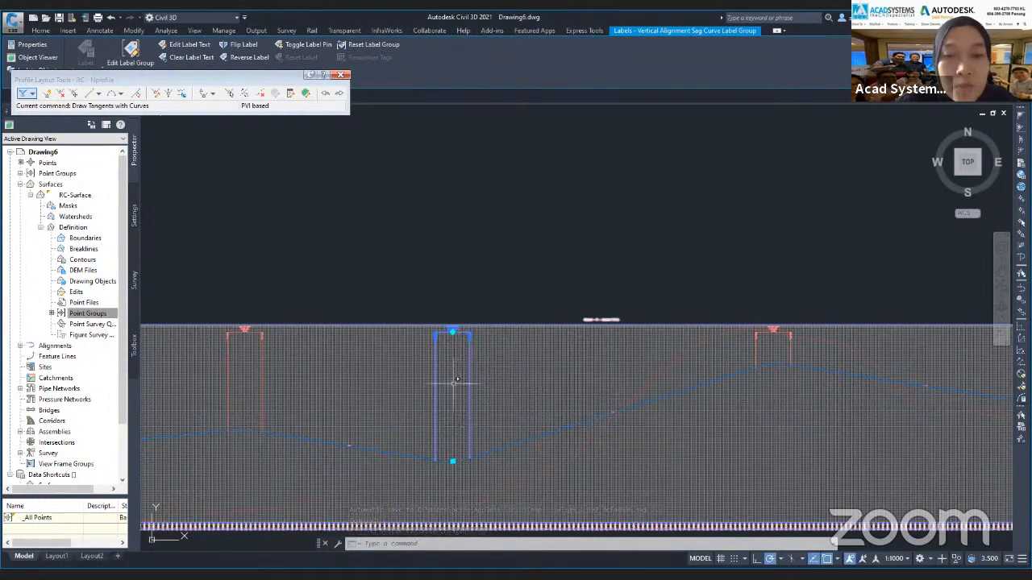
middle_click_drag(449, 360, 646, 290)
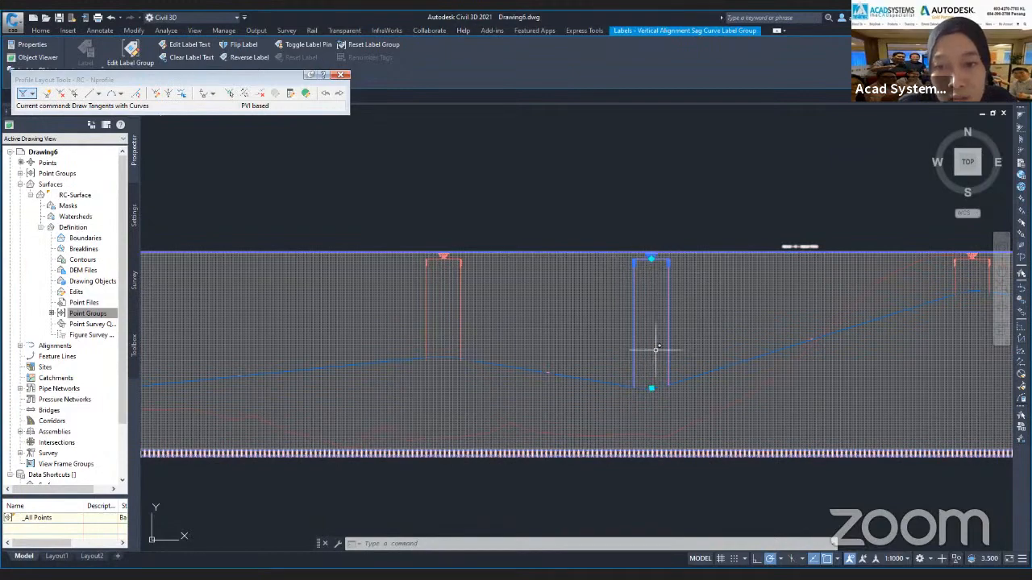
left_click(682, 415)
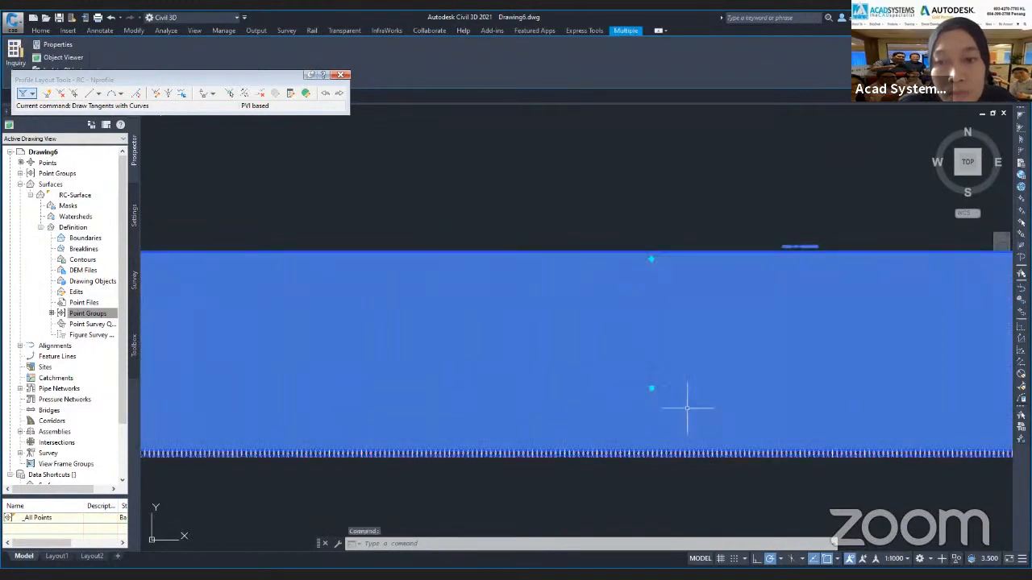
key("Escape")
key("Escape")
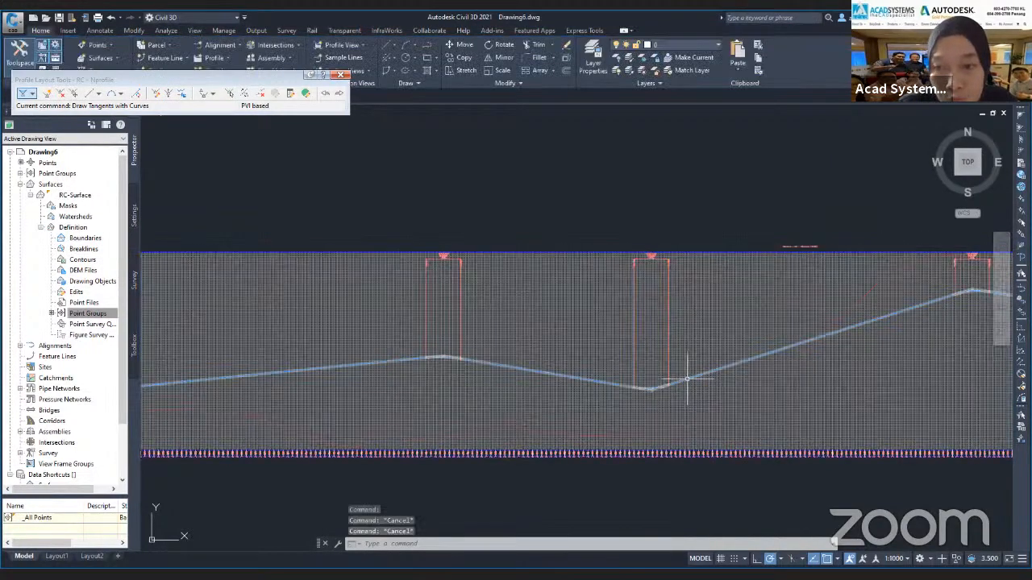
left_click(342, 75)
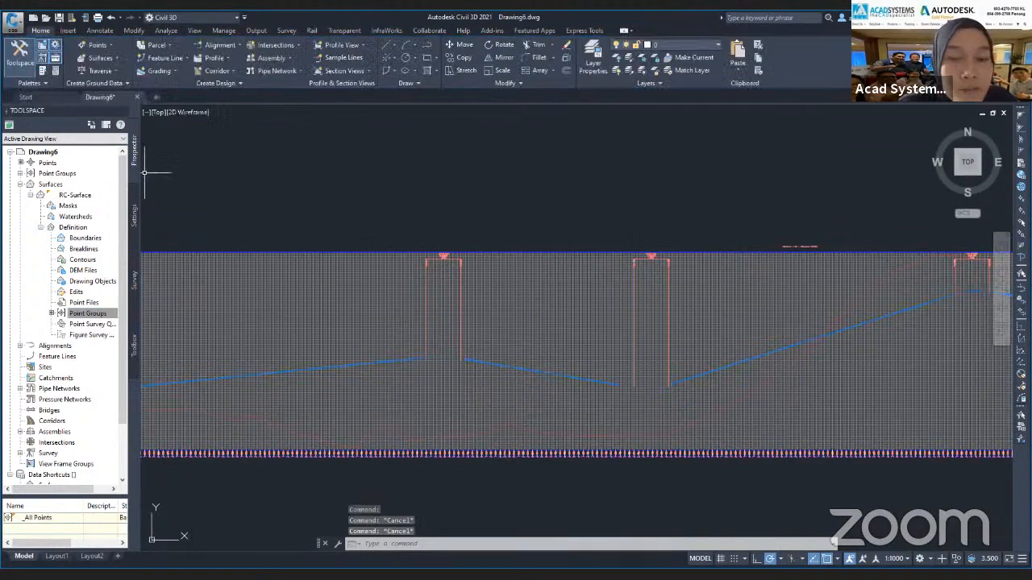
In the label settings of the RC - Nprofile design profile, set the crest curves' dimension anchor option to Distance below
left_click(603, 382)
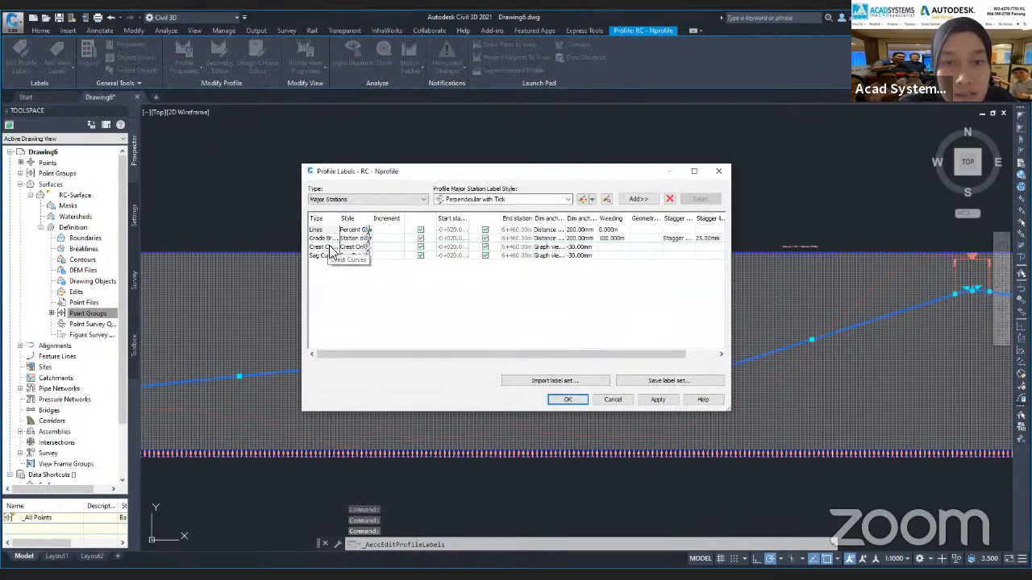
left_click(558, 247)
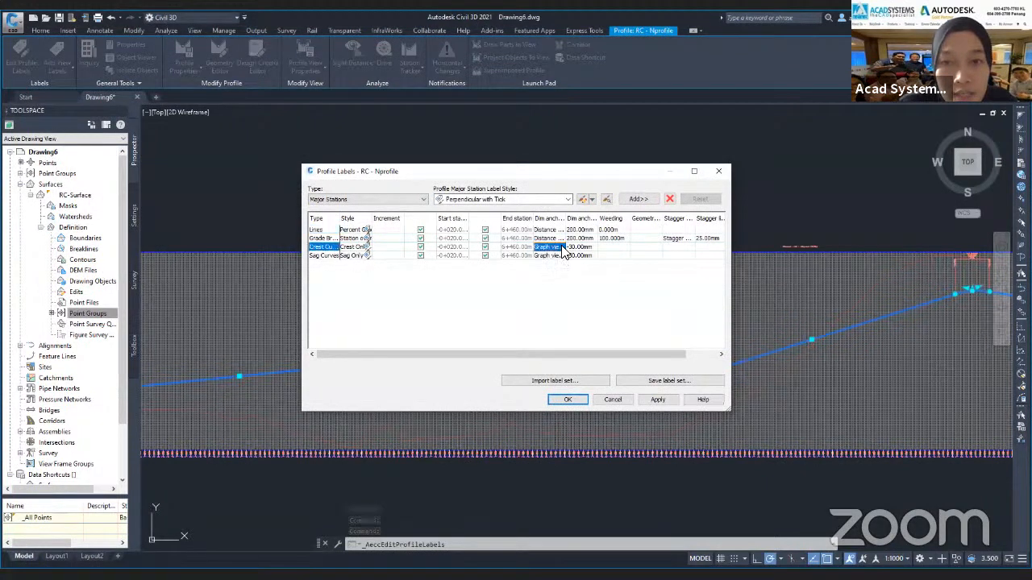
left_click(561, 247)
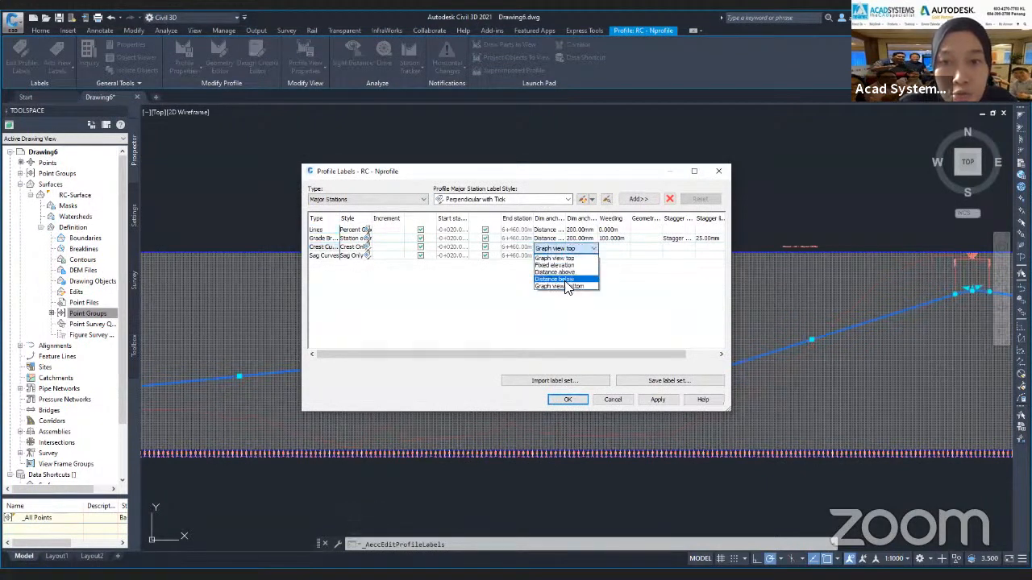
left_click(565, 280)
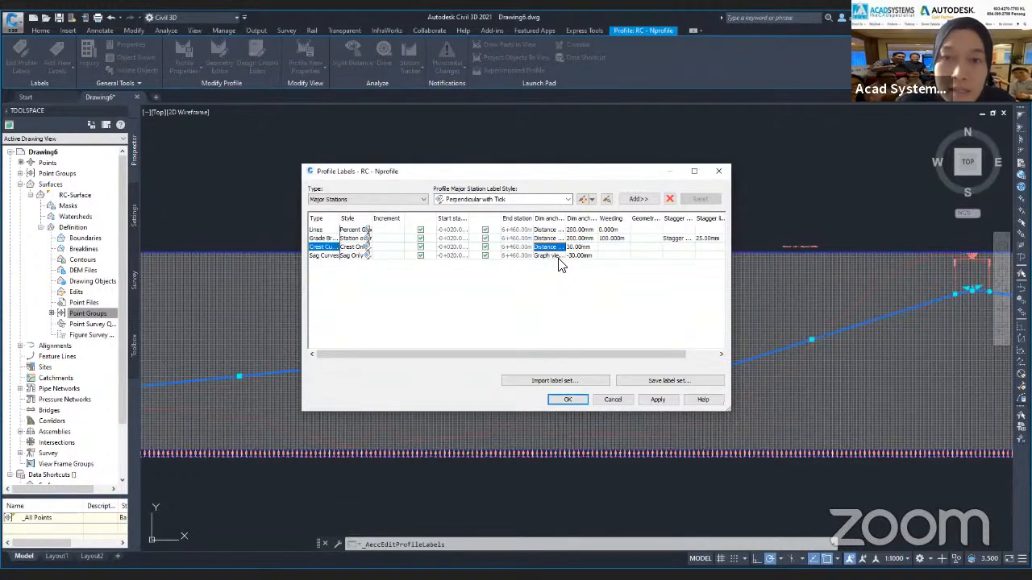
Set the sag curves' dimension anchor option to Distance below and apply the label changes to RC - Nprofile
left_click(562, 256)
left_click(562, 256)
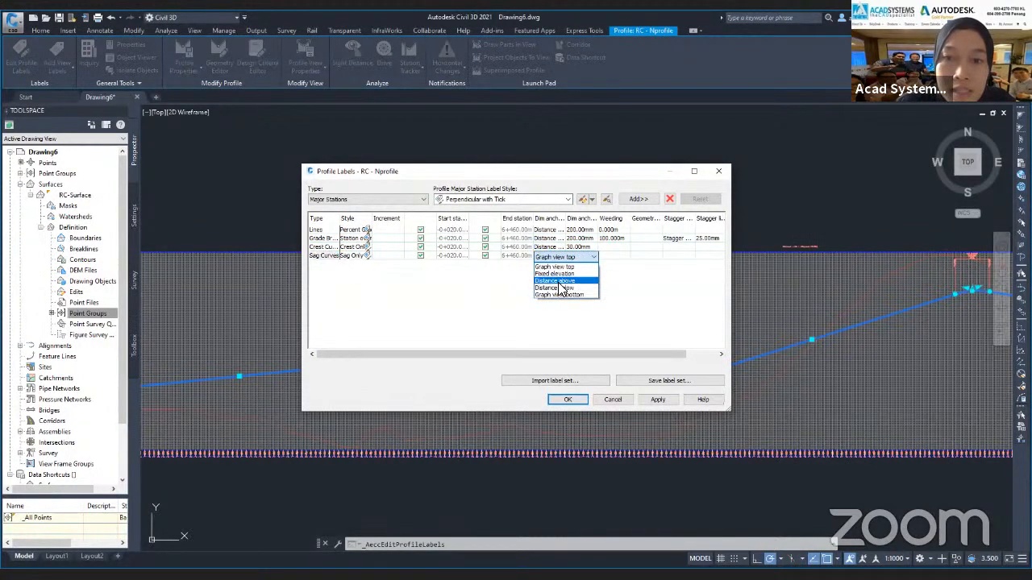
left_click(561, 289)
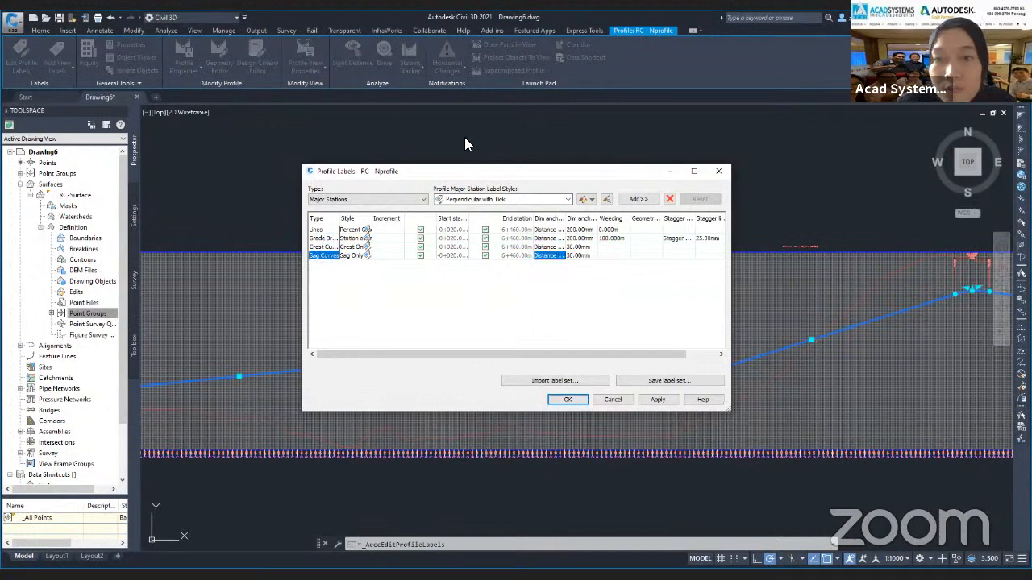
left_click_drag(516, 171, 342, 136)
left_click(484, 365)
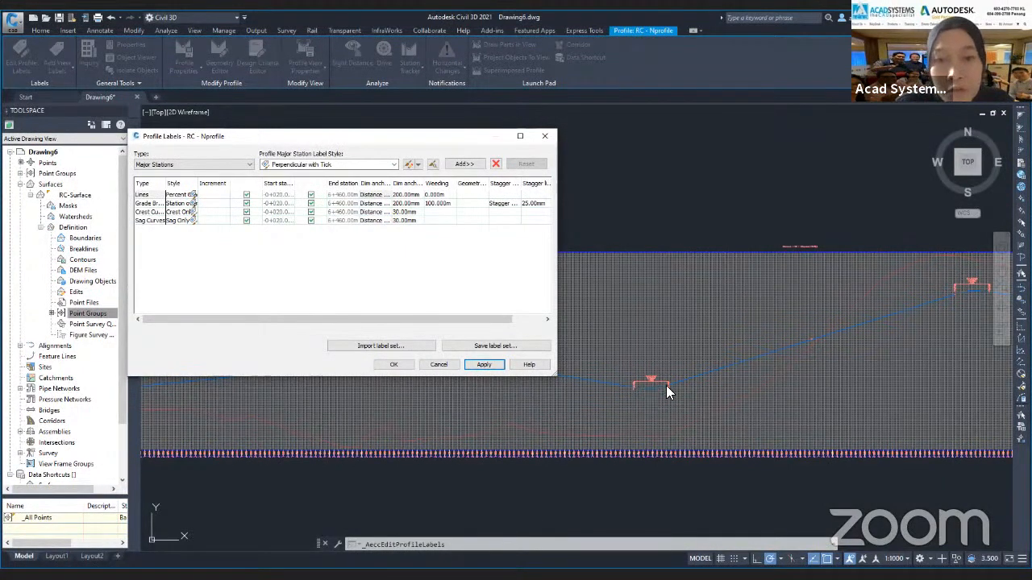
left_click(393, 364)
Examine the placement of the crest and sag curve labels along the whole design profile in the profile view
scroll(760, 398, "down", 6)
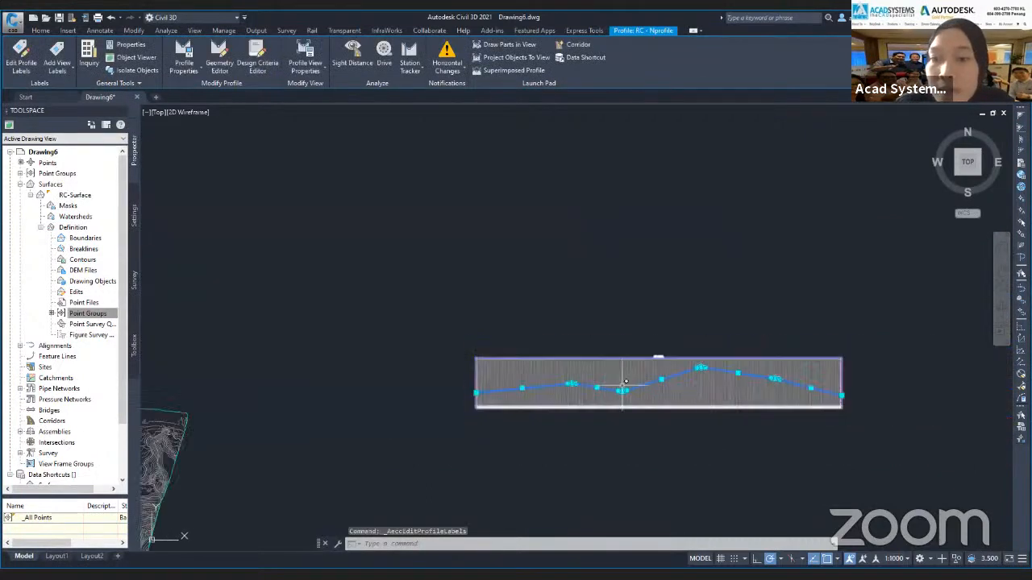
middle_click_drag(725, 411, 674, 403)
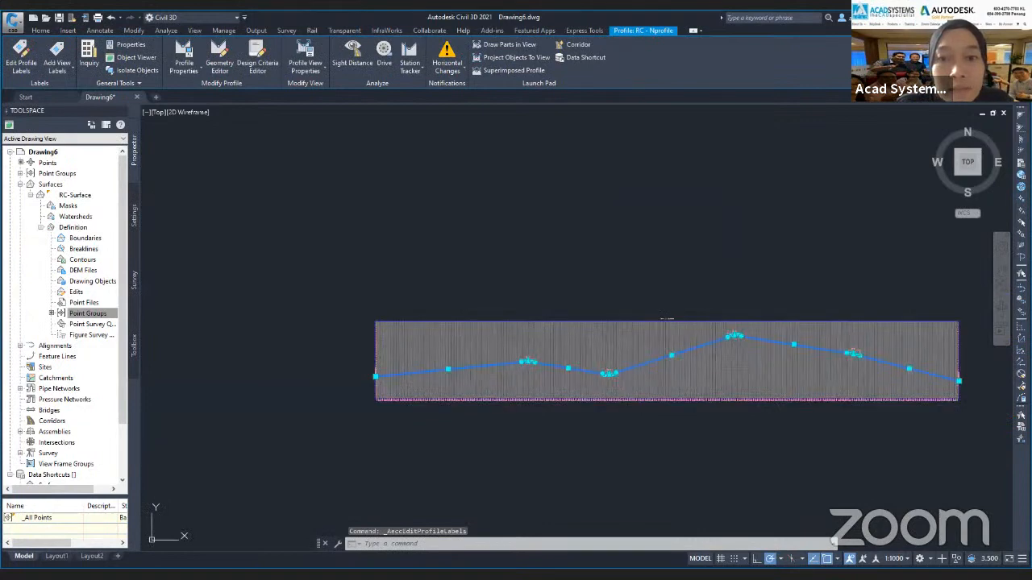
key("Escape")
scroll(540, 361, "up", 4)
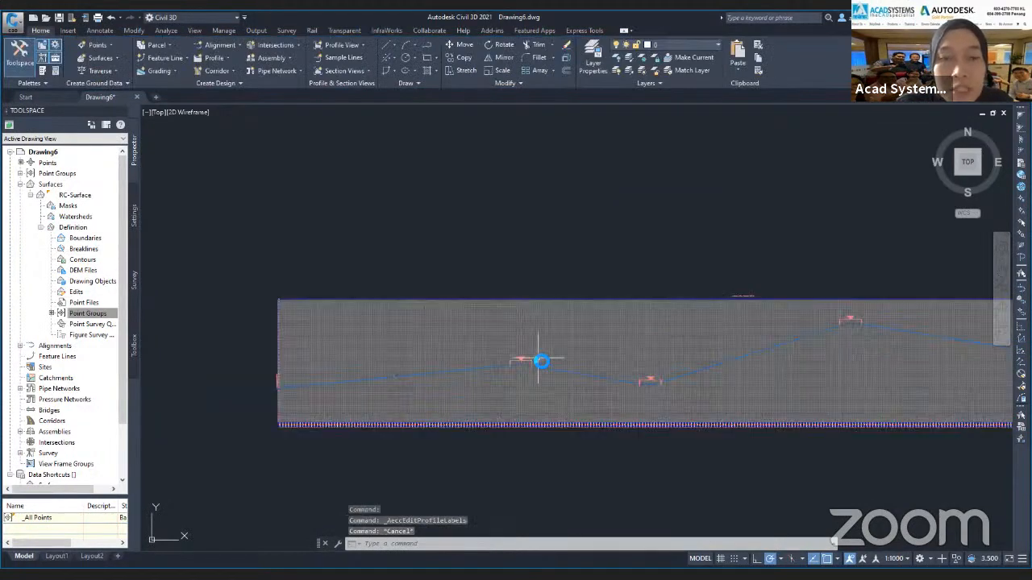
scroll(533, 358, "up", 2)
scroll(522, 361, "down", 2)
middle_click_drag(521, 362, 531, 321)
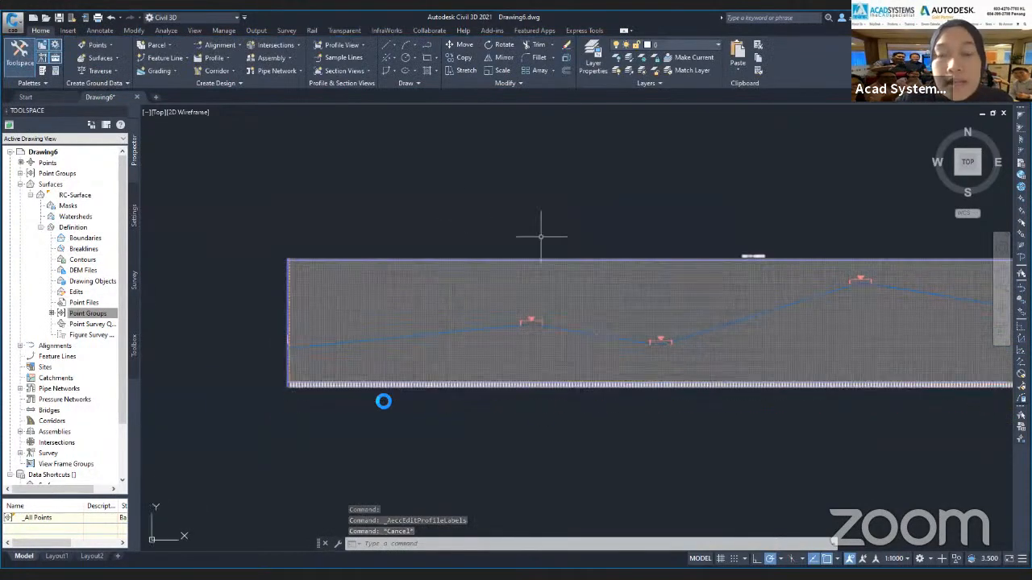
middle_click_drag(805, 370, 632, 350)
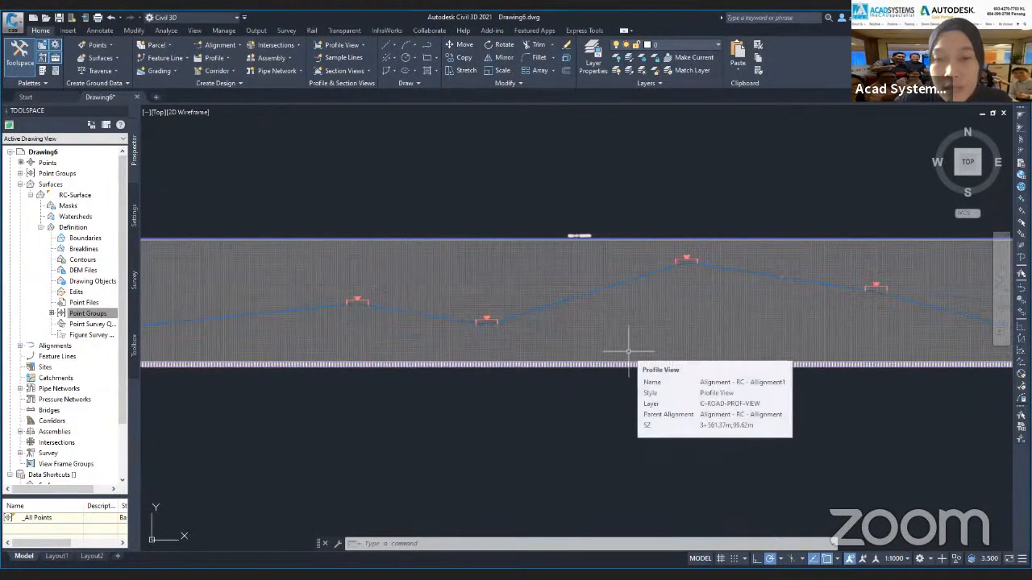
scroll(481, 402, "down", 2)
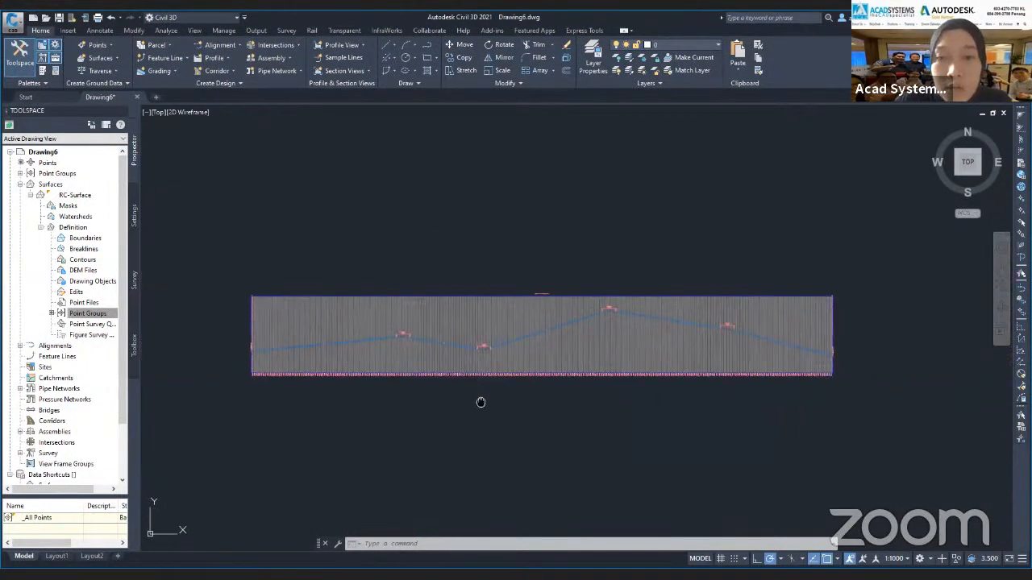
middle_click_drag(481, 402, 484, 385)
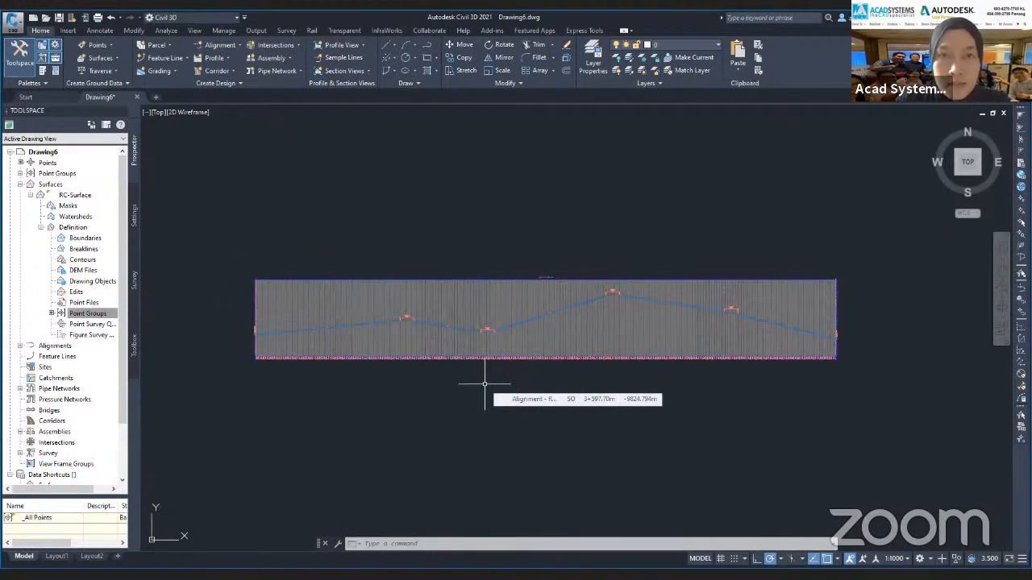
Create an assembly named RC - Assm and place its baseline in the empty space below the profile view
scroll(484, 386, "down", 2)
mouse_move(477, 346)
middle_mouse_down()
mouse_move(490, 265)
mouse_move(523, 295)
middle_mouse_up()
scroll(491, 265, "down", 1)
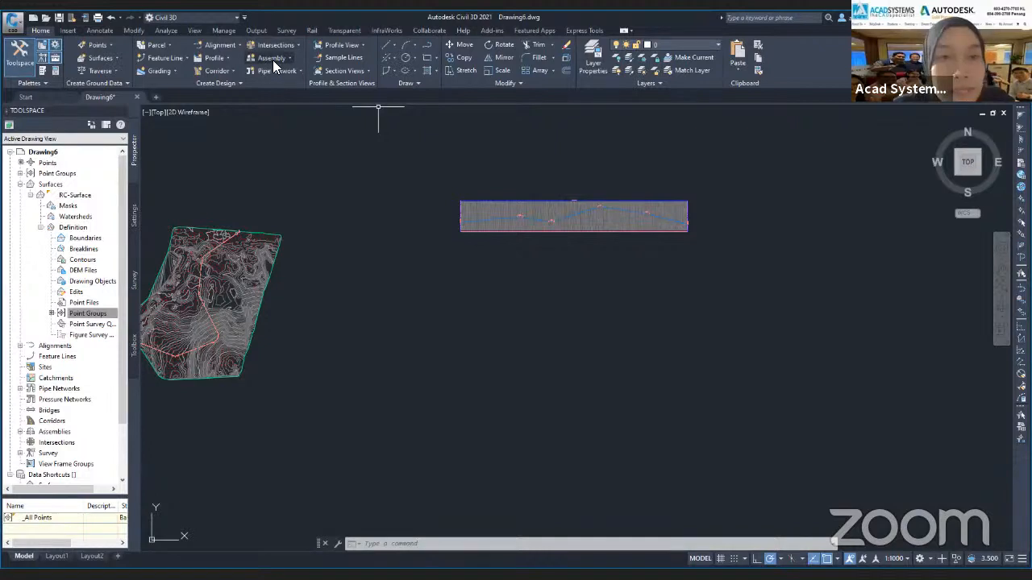
left_click(274, 59)
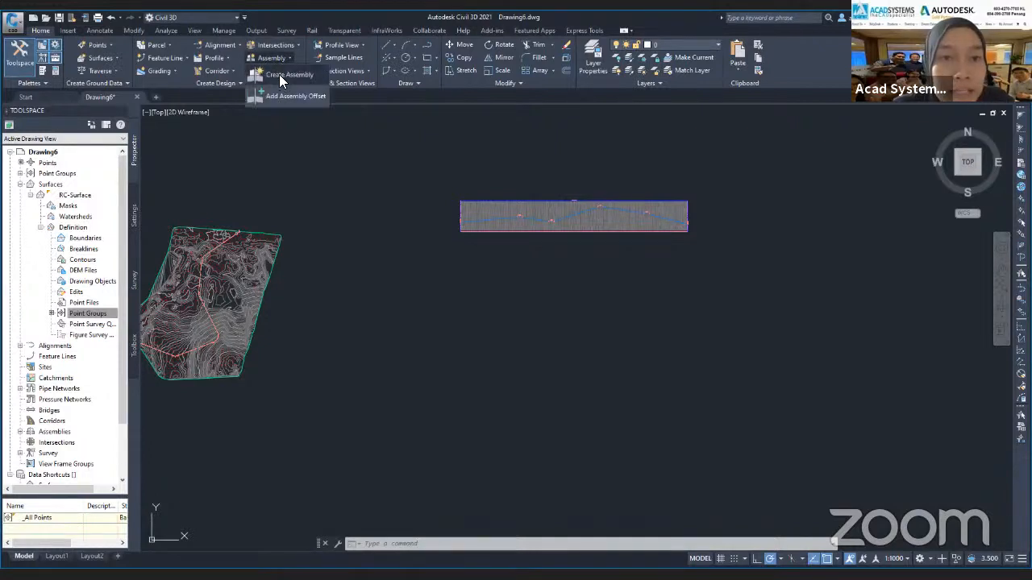
left_click(278, 74)
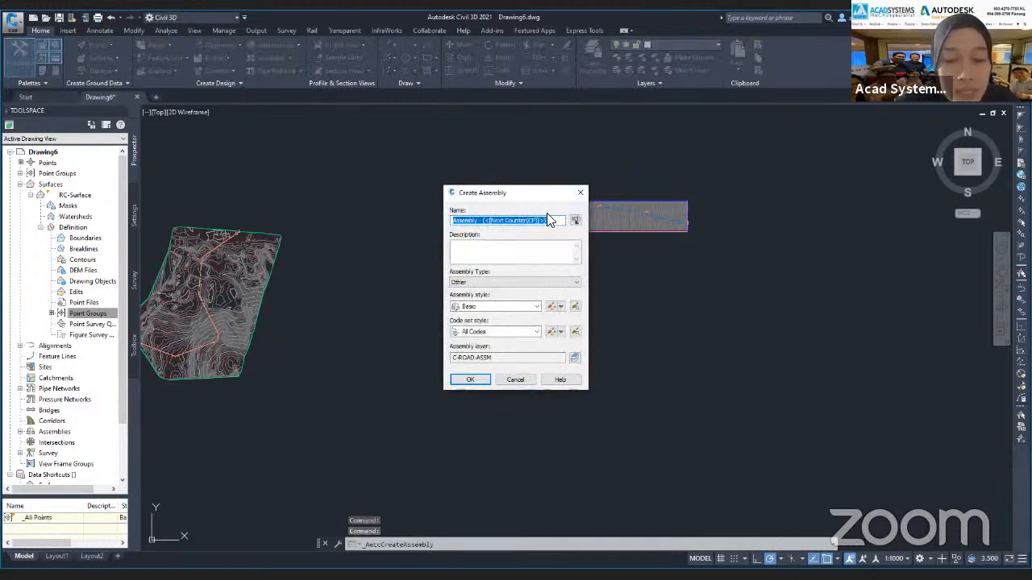
type("RC-")
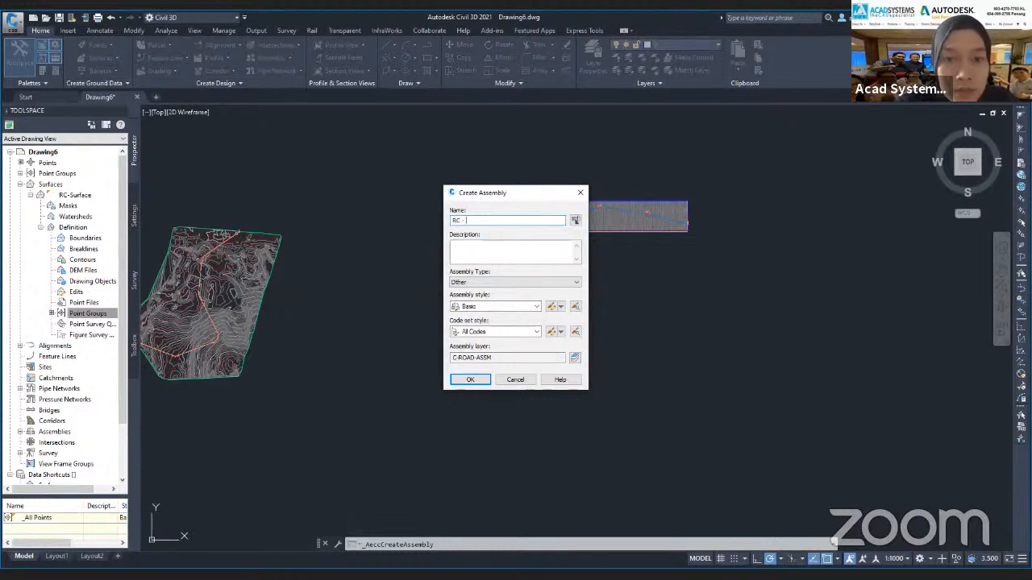
type("Assm")
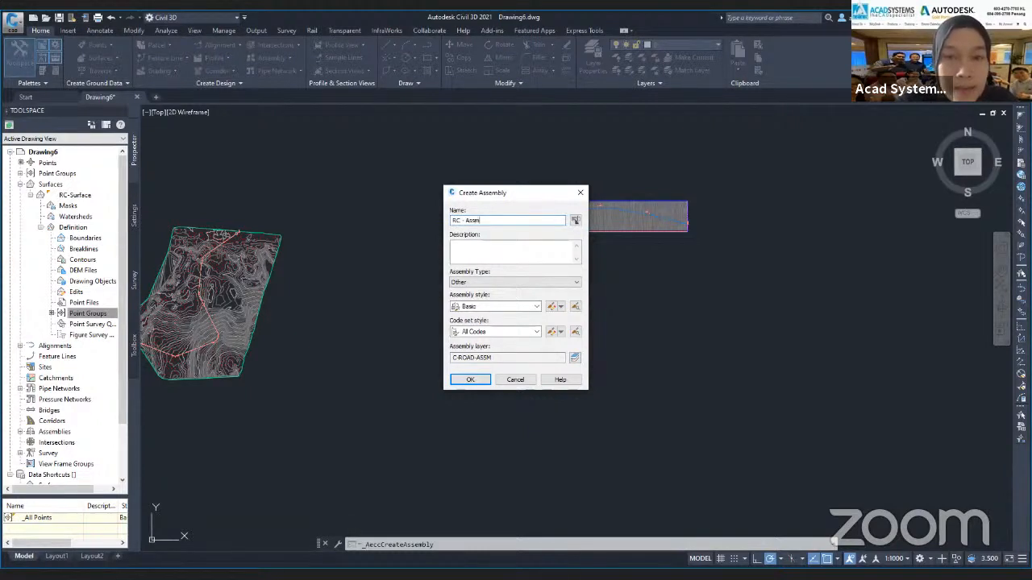
left_click(470, 382)
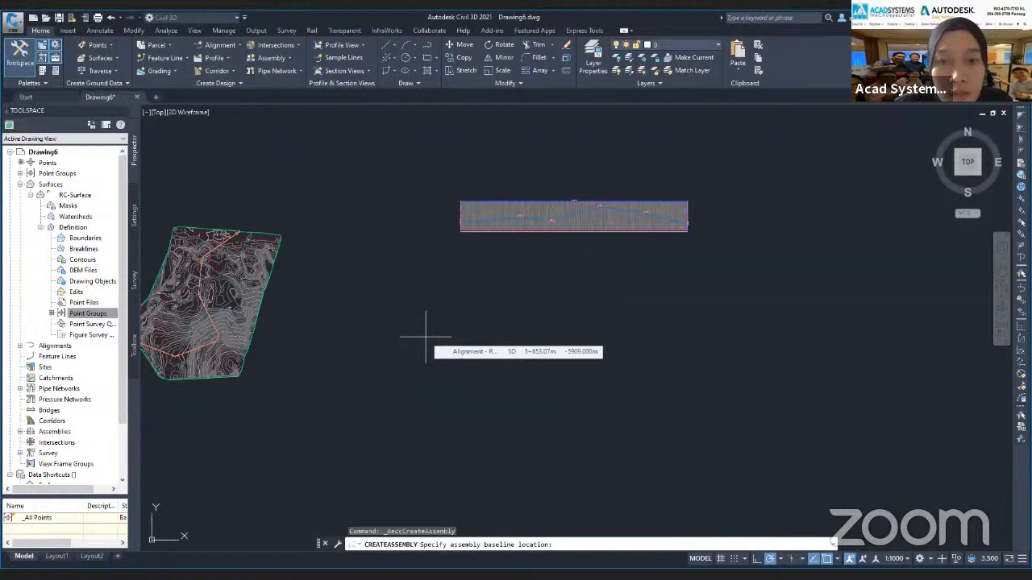
left_click(493, 304)
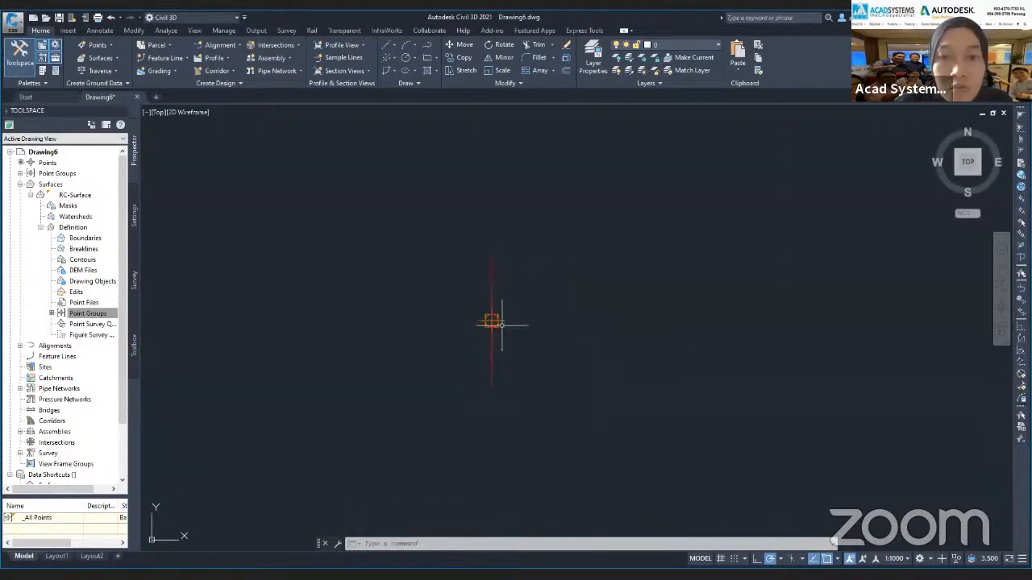
Inspect the RC - Assm baseline marker for its name, layer and code set style
mouse_move(491, 321)
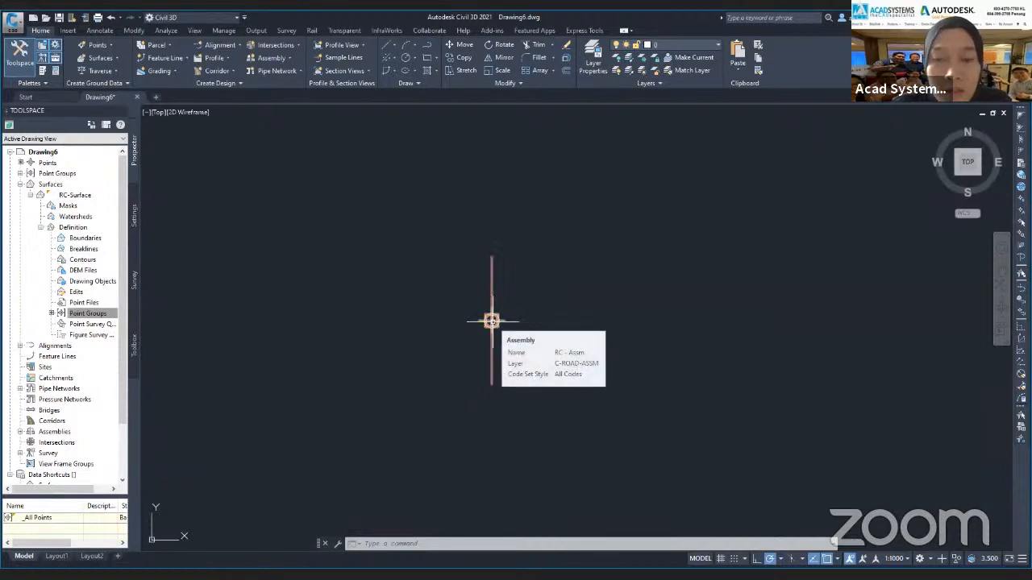
left_click(492, 321)
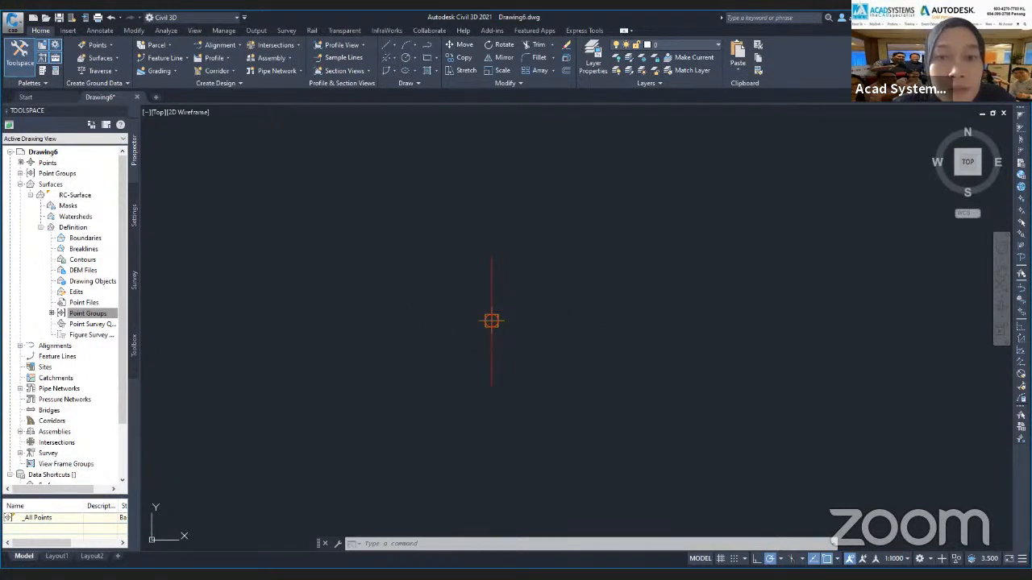
key("Escape")
key("Escape")
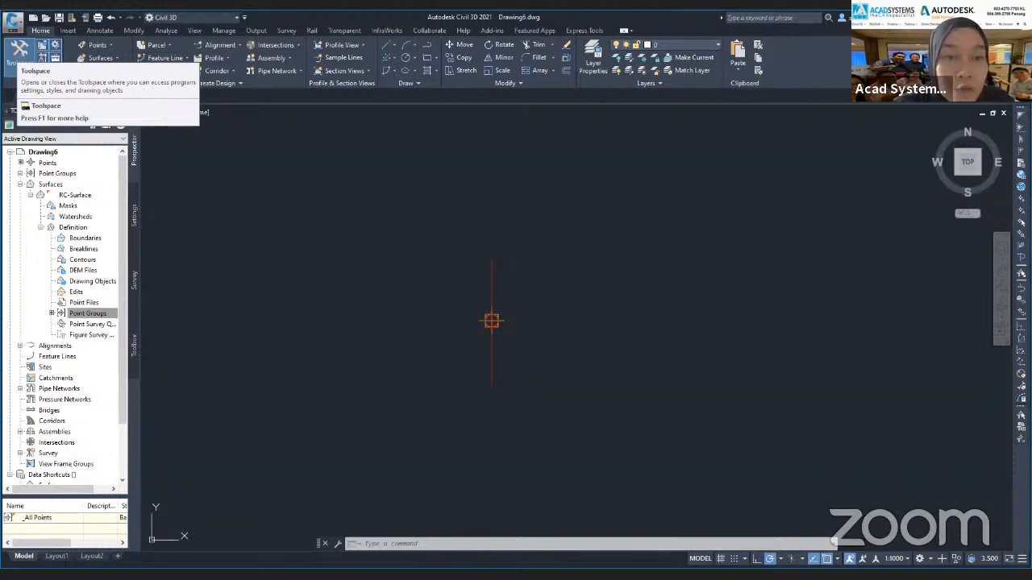
Hide the Toolspace and show the Civil Metric subassembly Tool Palettes
left_click(19, 50)
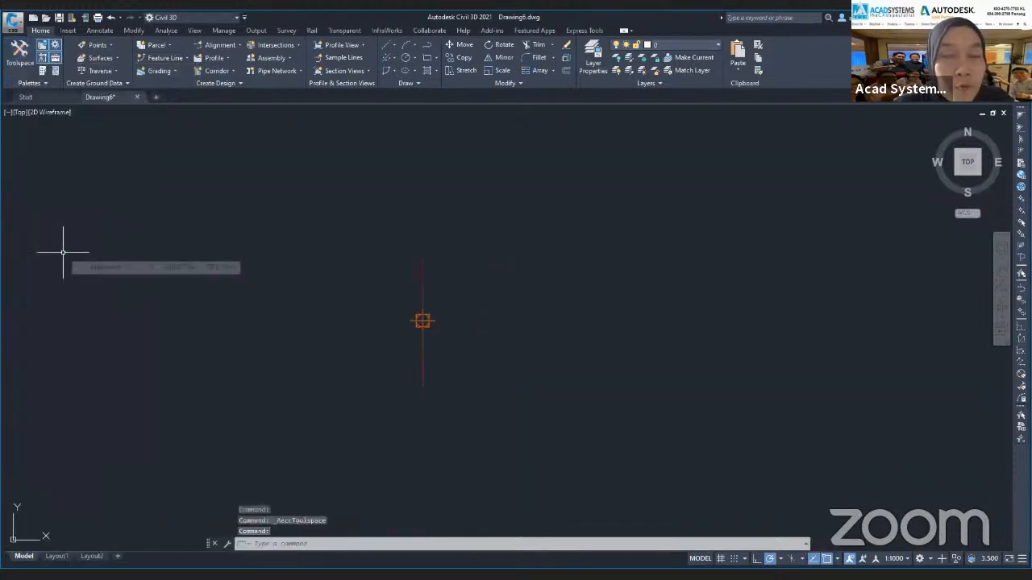
left_click(46, 71)
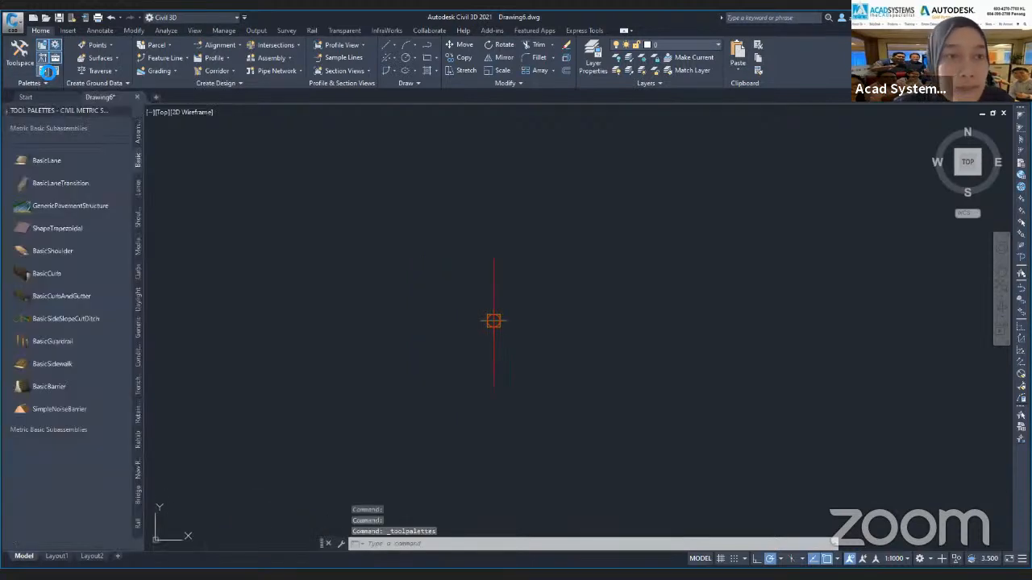
Show the Properties palette beside the Tool Palettes and bring up the metric basic subassemblies
left_click(55, 71)
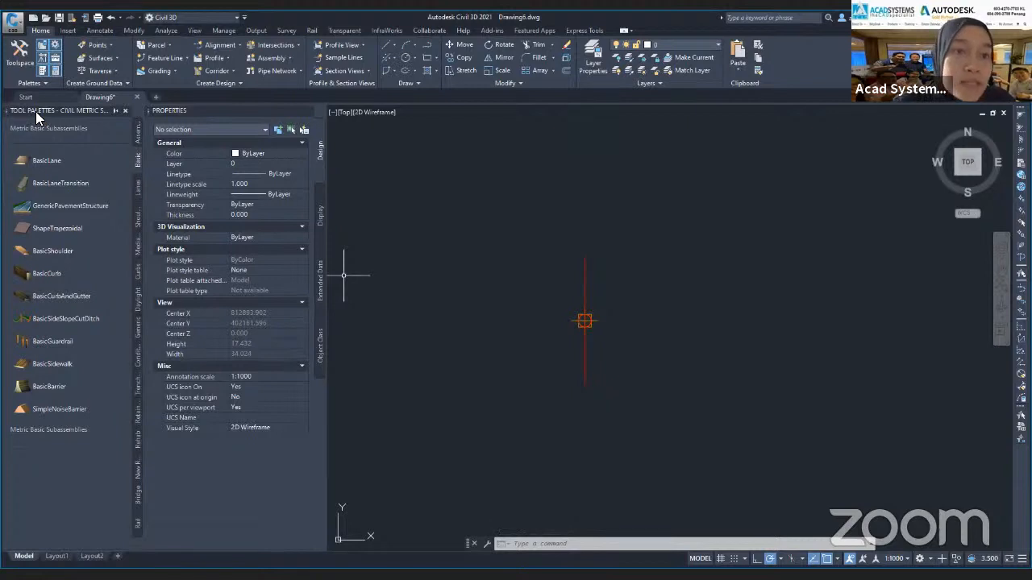
left_click(136, 139)
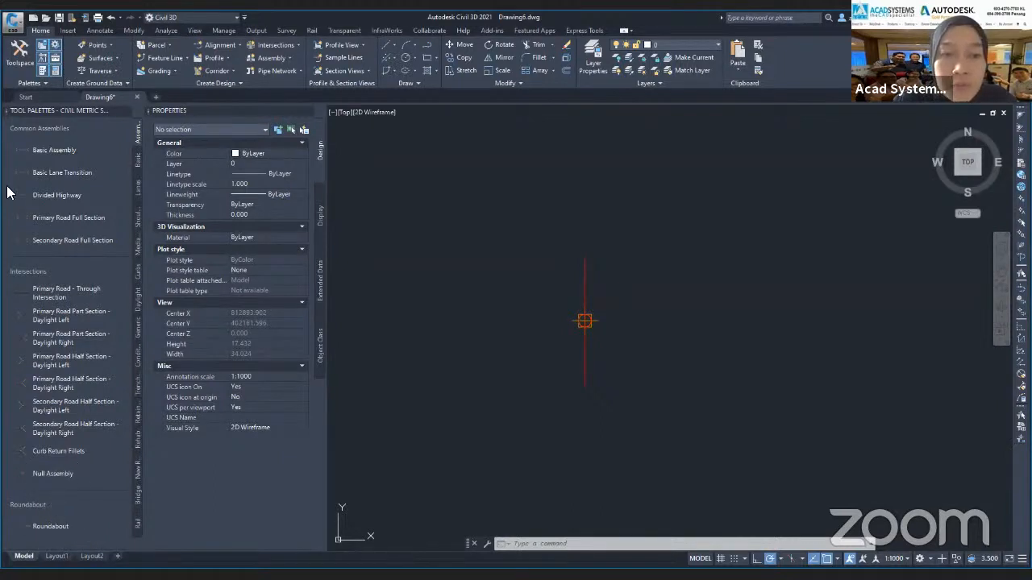
left_click(138, 166)
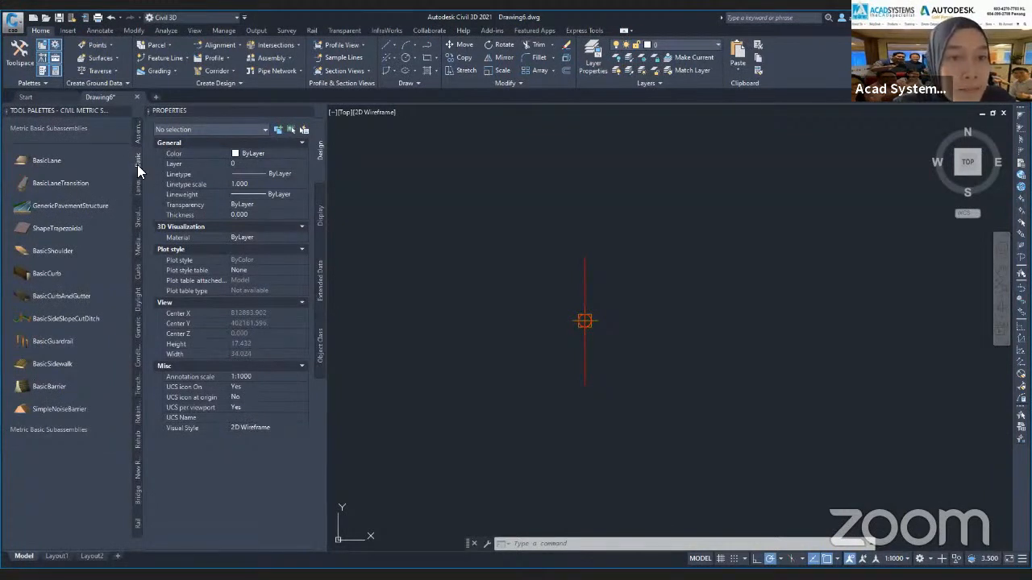
Attach a BasicLane subassembly with side Right and depth 0.4 m to the RC - Assm baseline marker
left_click(47, 164)
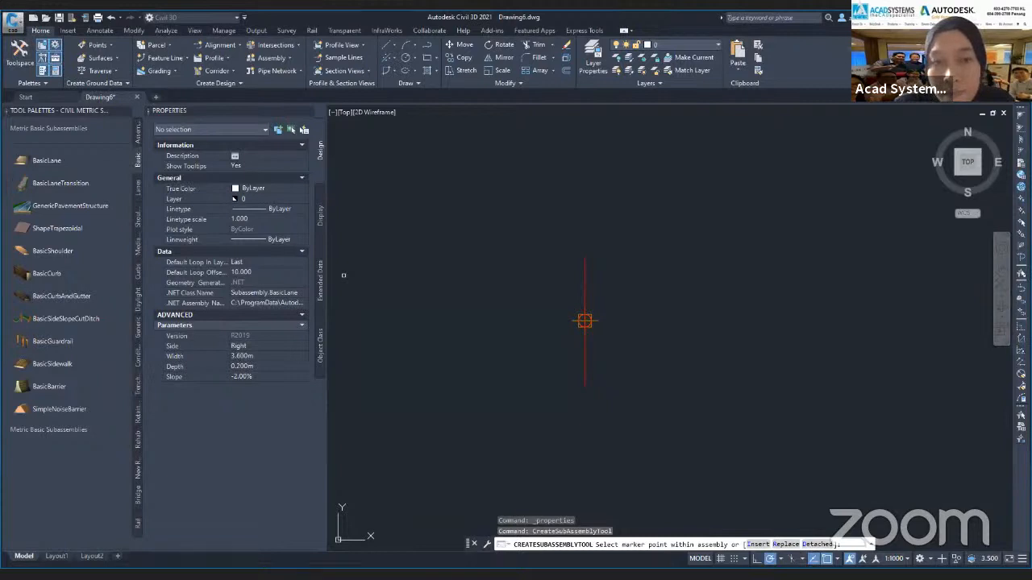
left_click(295, 346)
left_click(295, 348)
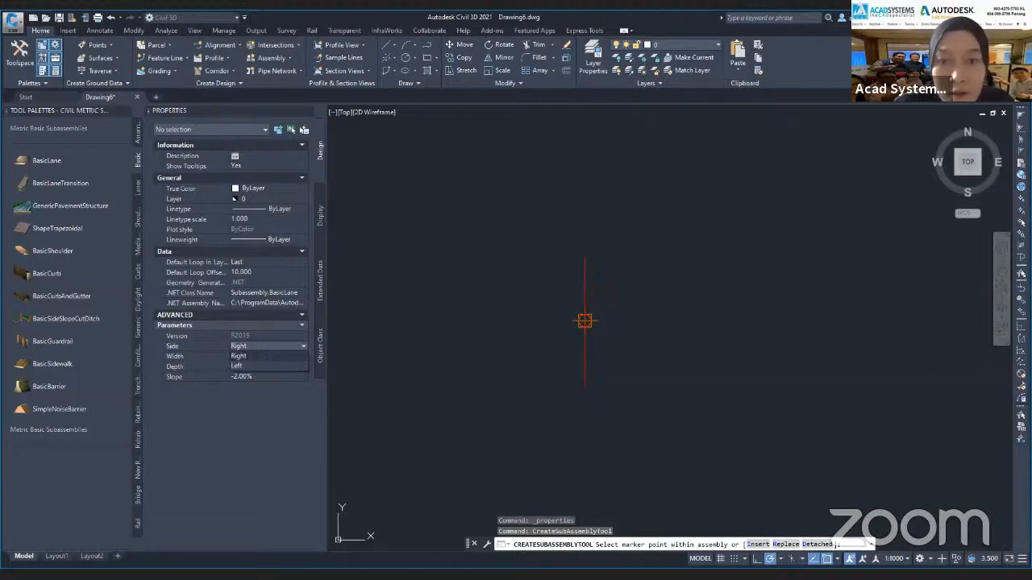
left_click(277, 355)
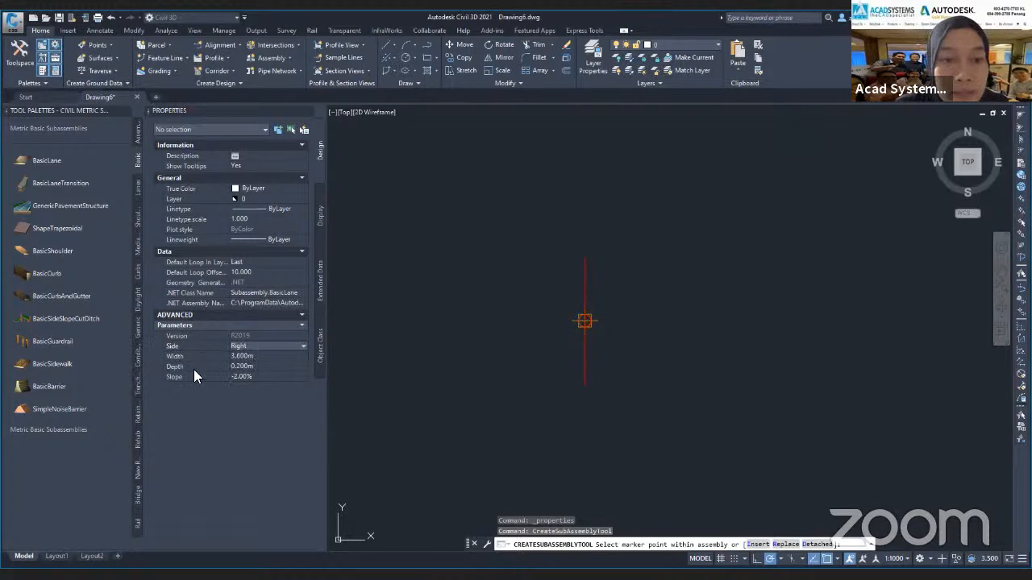
left_click(272, 366)
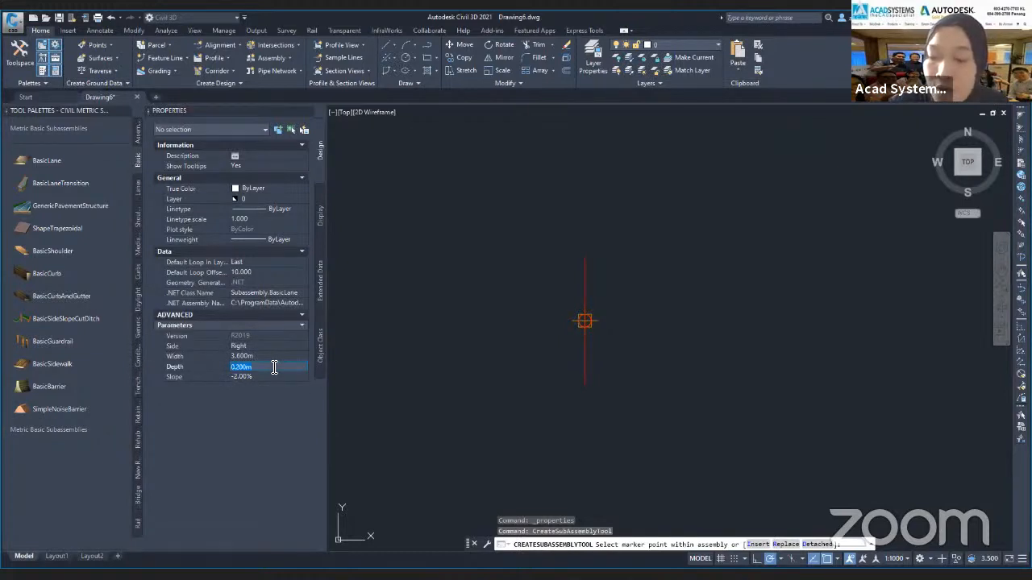
type("0.4")
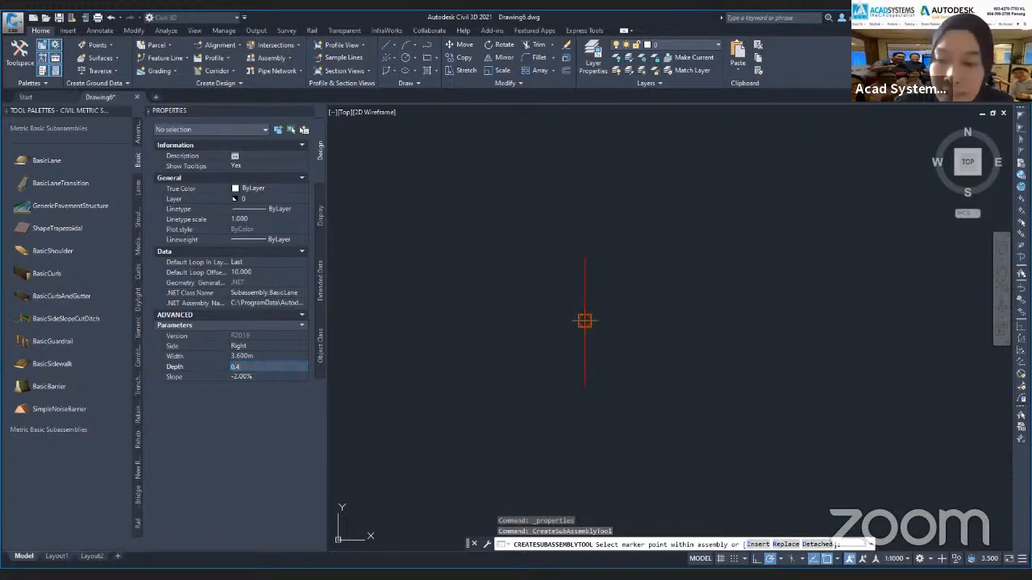
key("Tab")
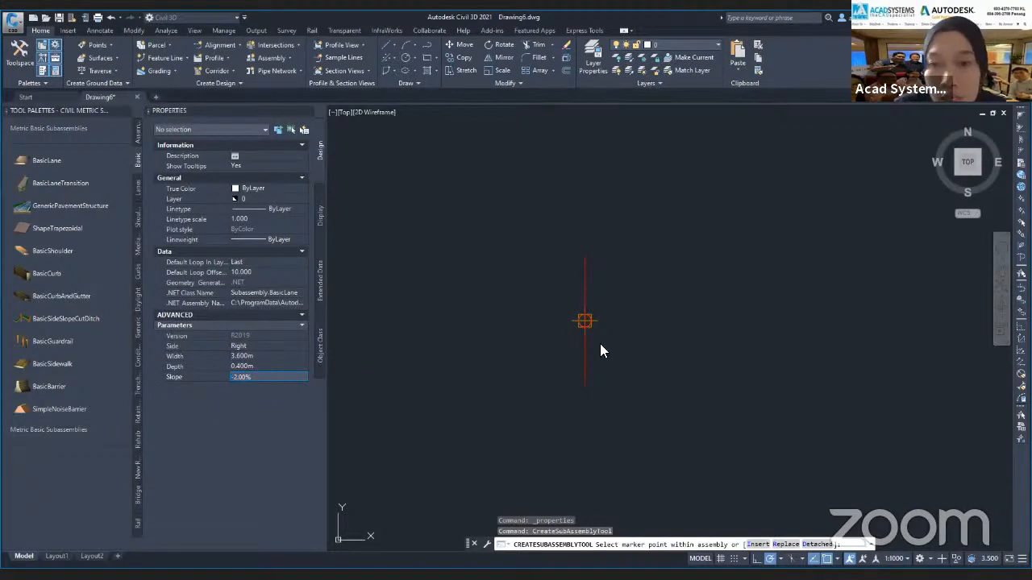
left_click(250, 377)
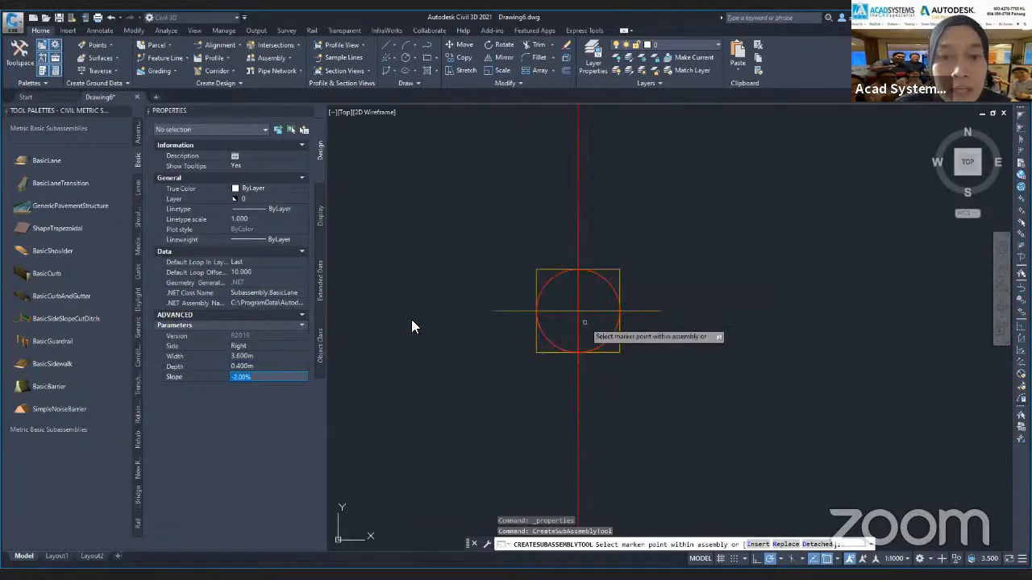
scroll(577, 314, "up", 4)
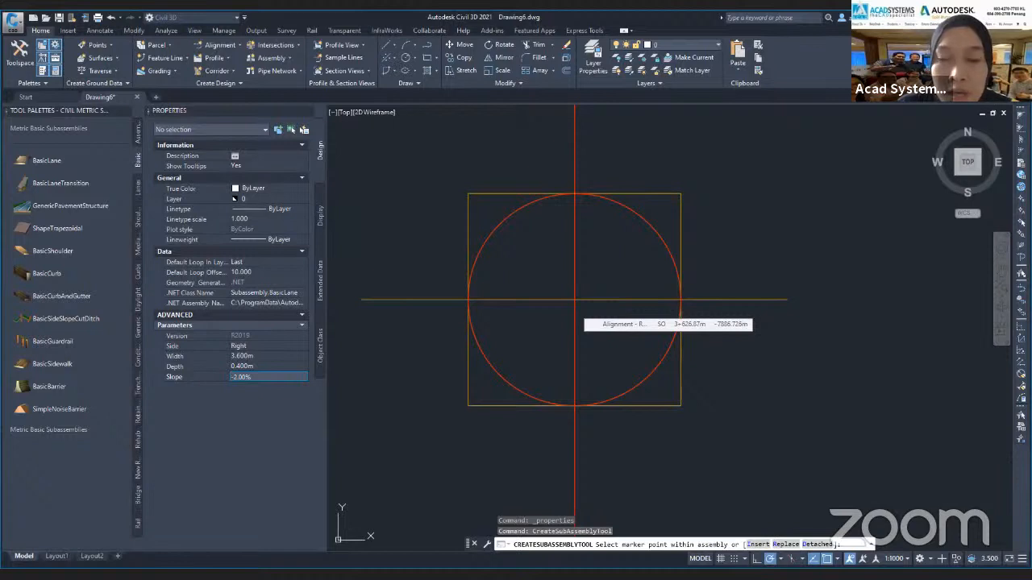
scroll(411, 371, "down", 8)
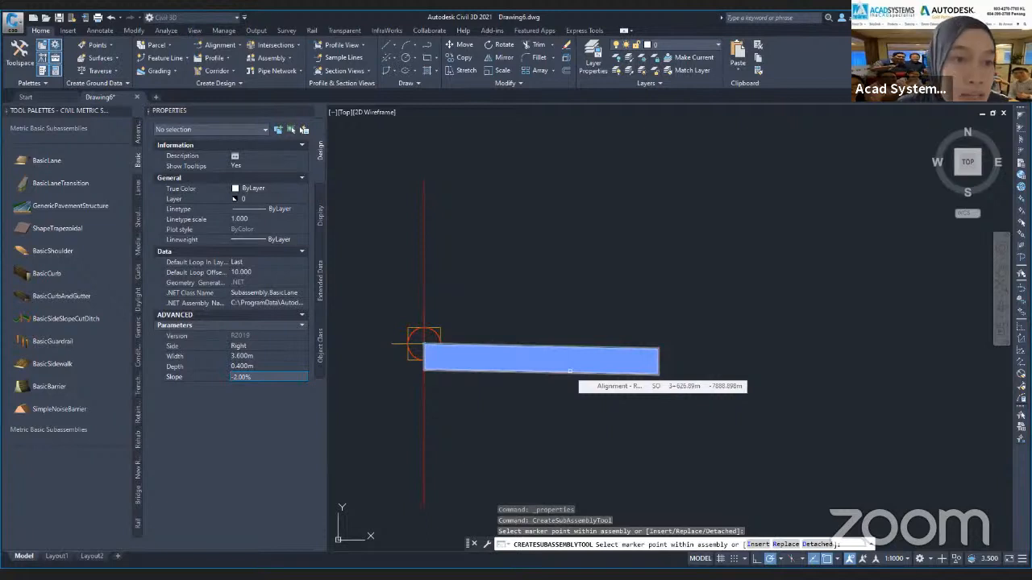
scroll(568, 383, "down", 1)
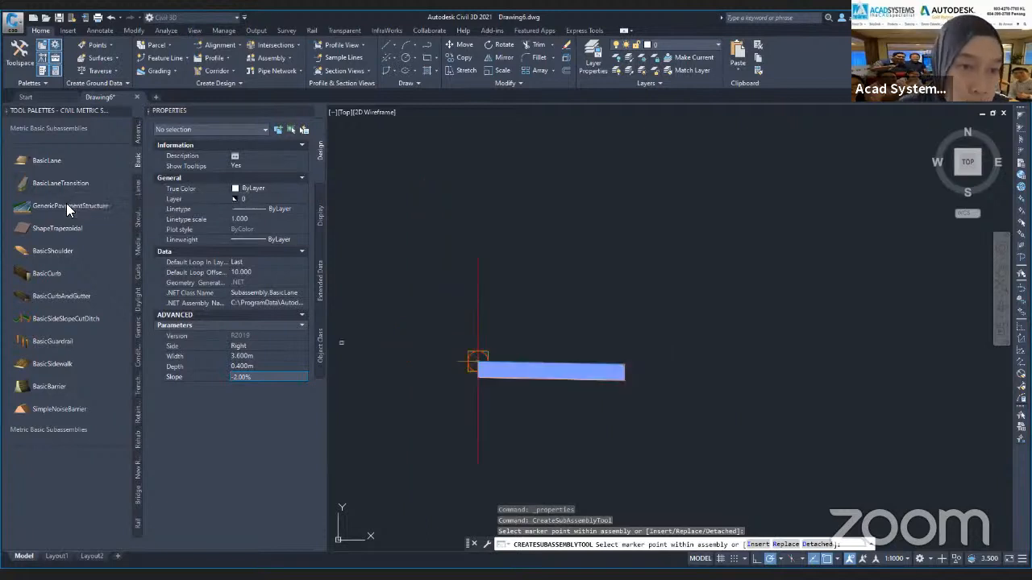
Attach a right-side BasicShoulder subassembly with width 1 m to the upper outer corner of the lane
left_click(50, 250)
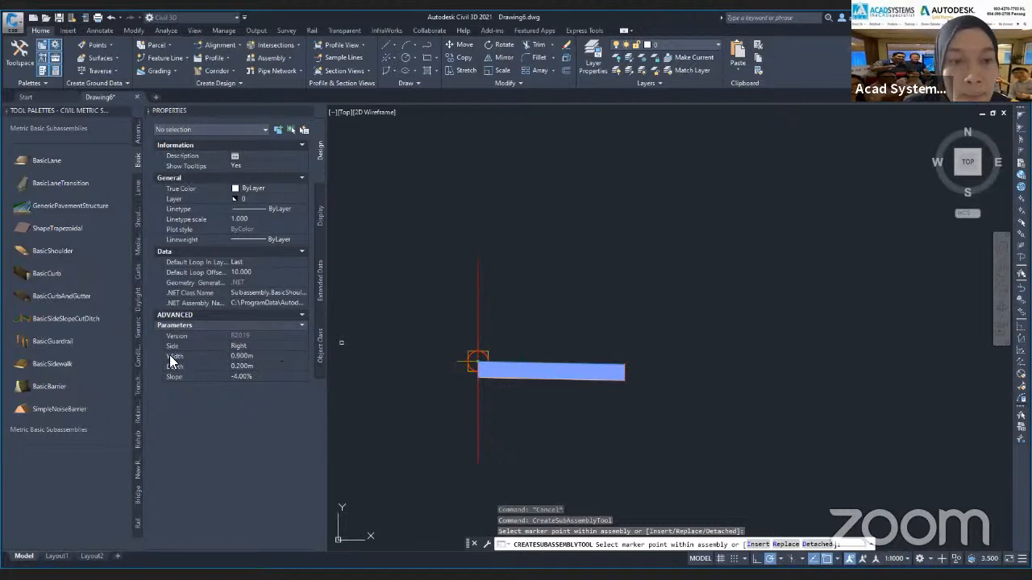
left_click(260, 357)
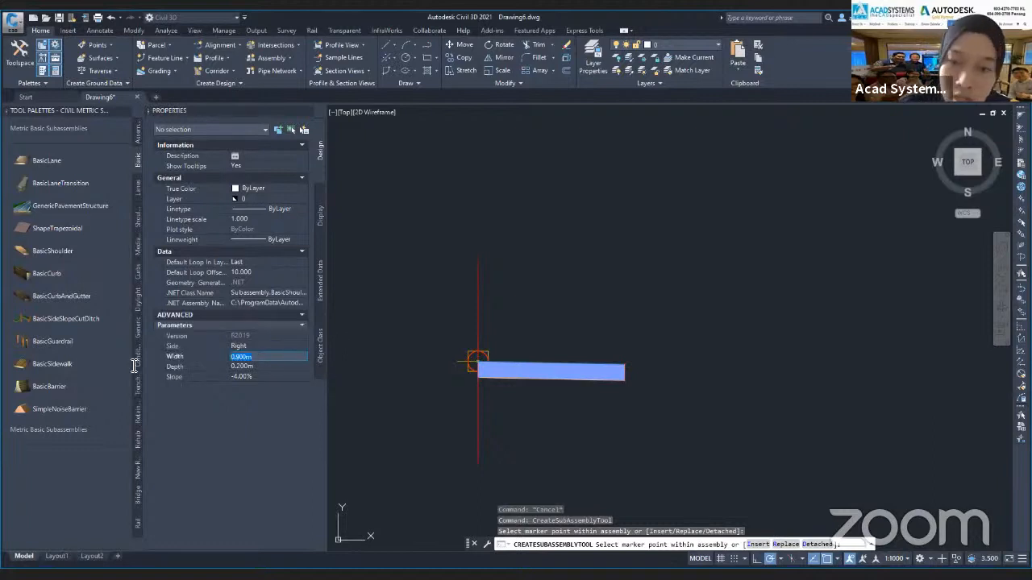
type("1")
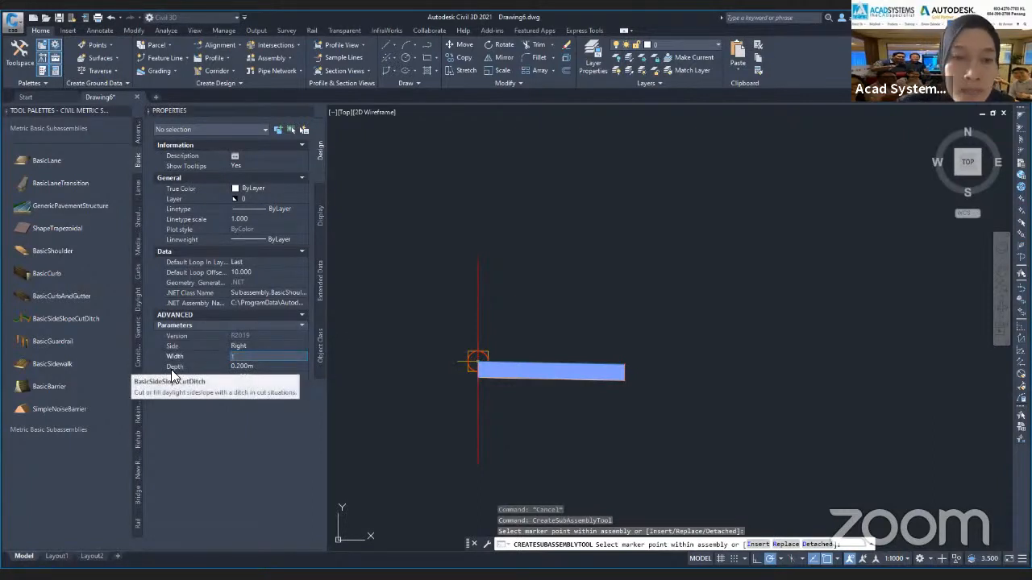
left_click(173, 368)
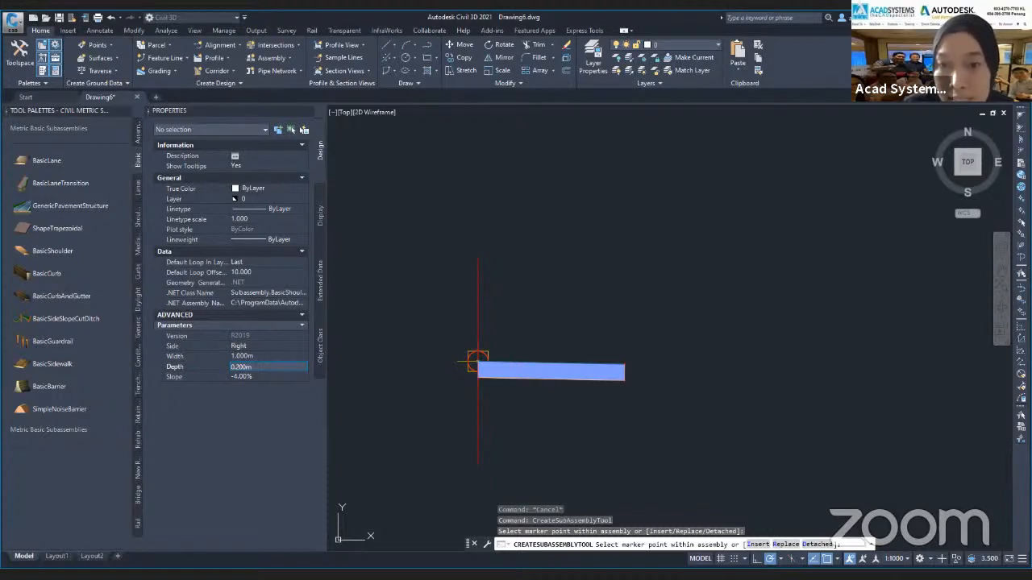
scroll(629, 371, "up", 10)
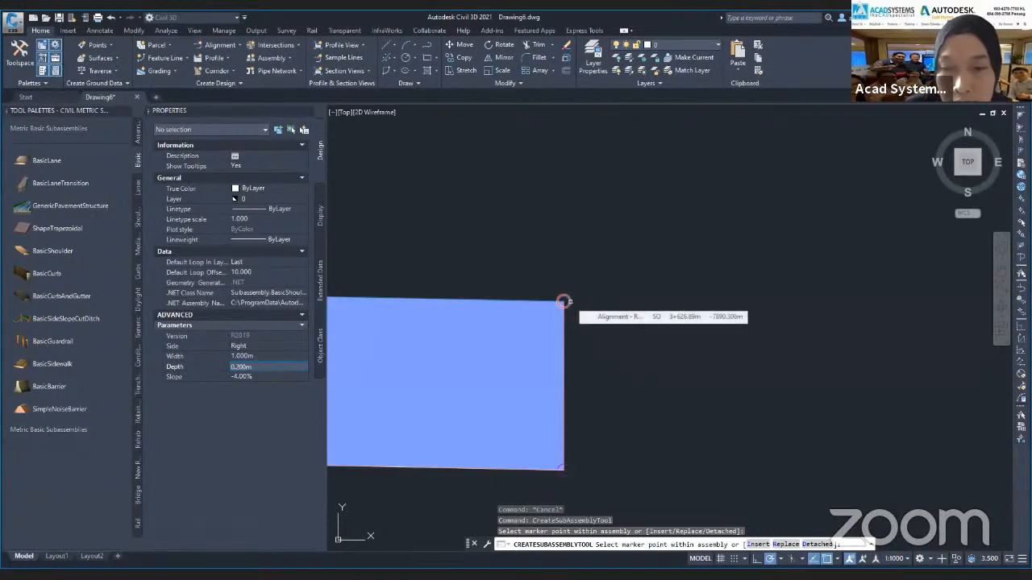
left_click(564, 300)
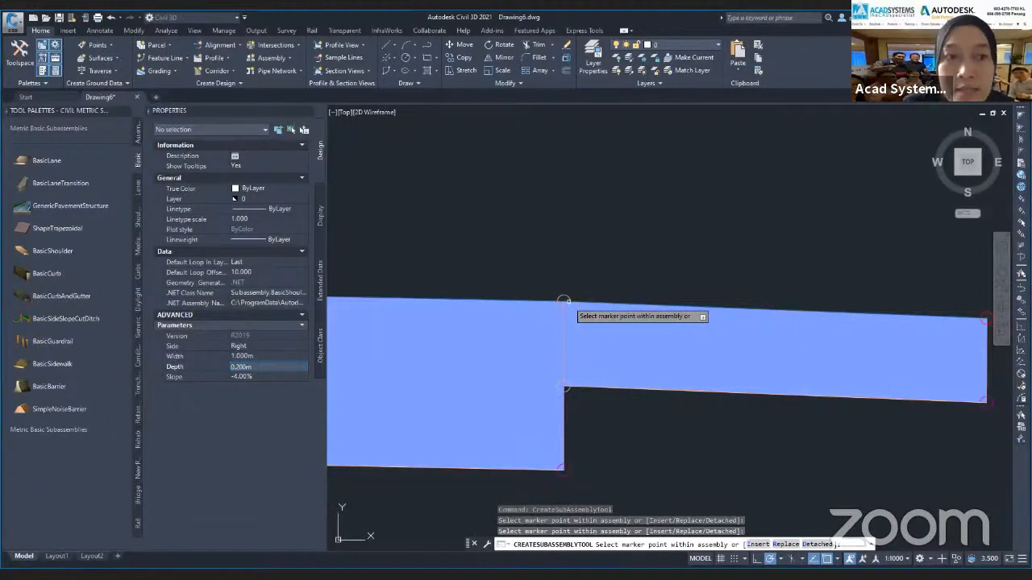
scroll(596, 322, "down", 6)
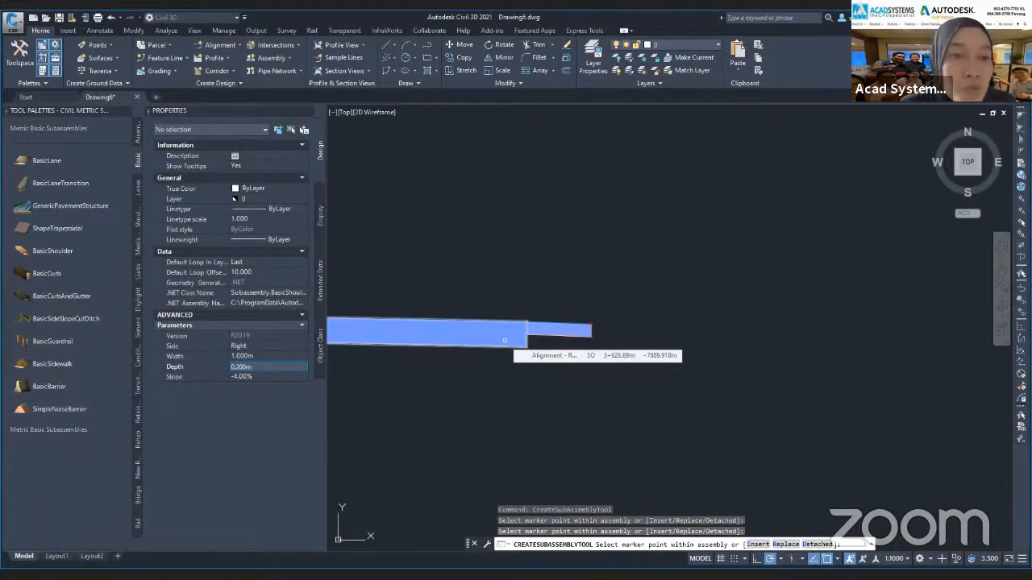
Attach a right-side BasicCurbAndGutter subassembly with its default parameters to the upper outer corner of the shoulder
left_click(62, 296)
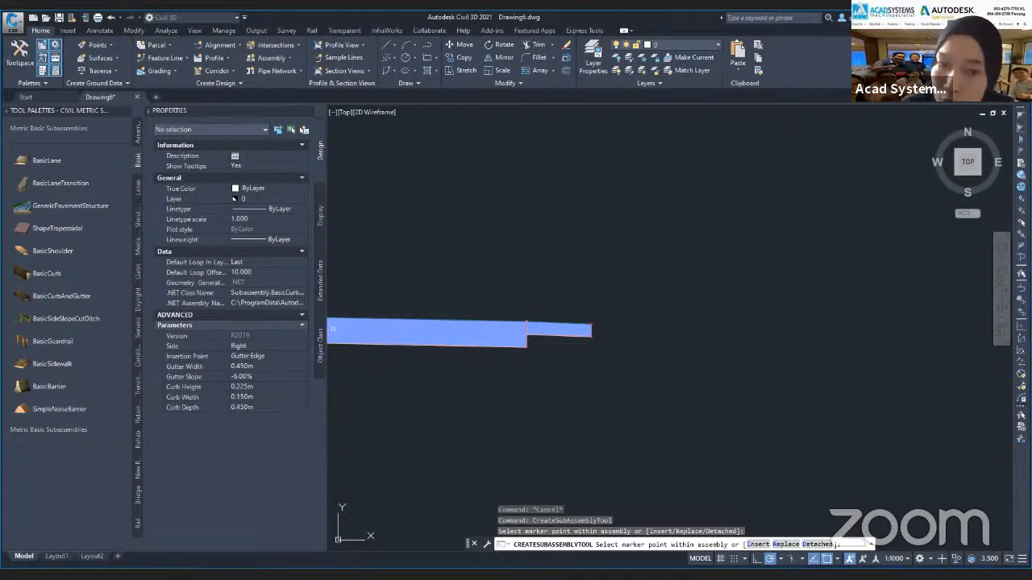
scroll(643, 302, "up", 5)
left_click(438, 391)
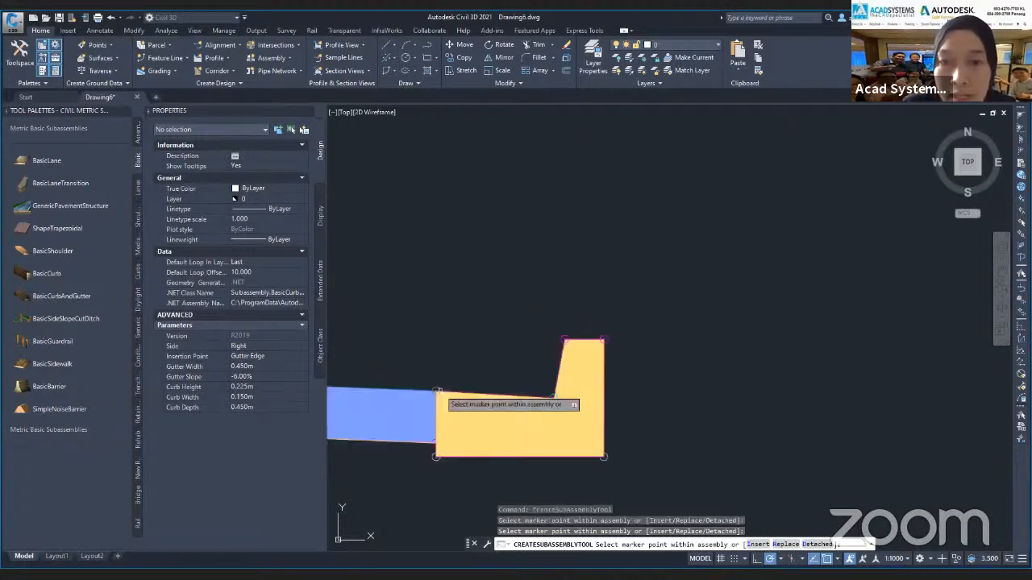
middle_click_drag(439, 392, 416, 366)
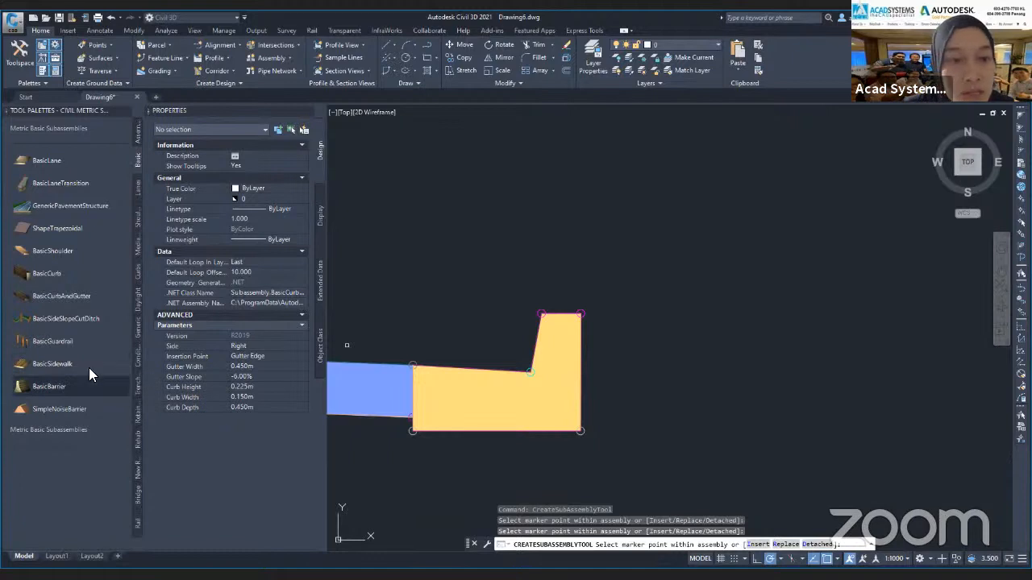
Attach a right-side BasicSidewalk subassembly with its default parameters to the top back corner of the curb
left_click(48, 363)
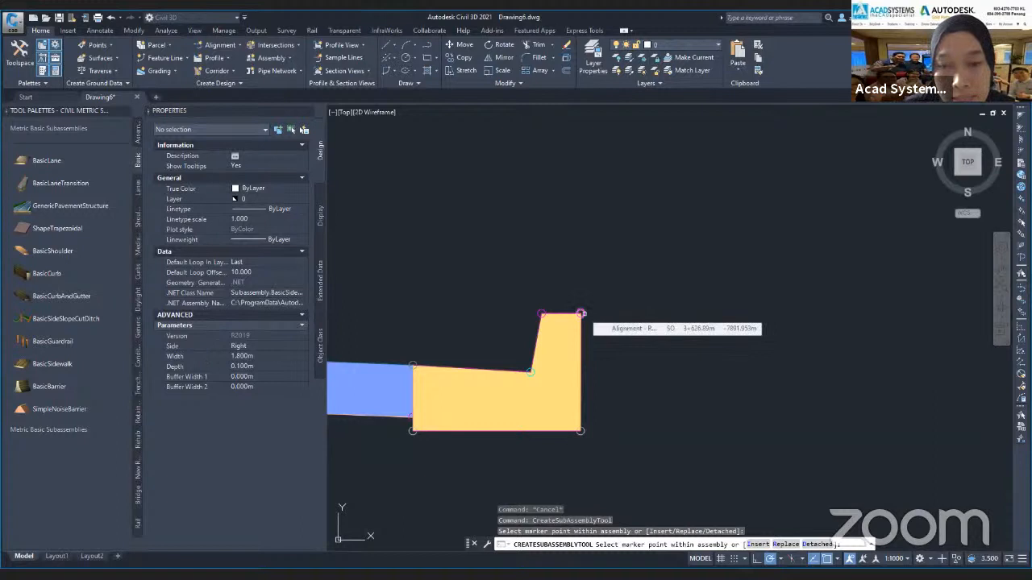
left_click(581, 313)
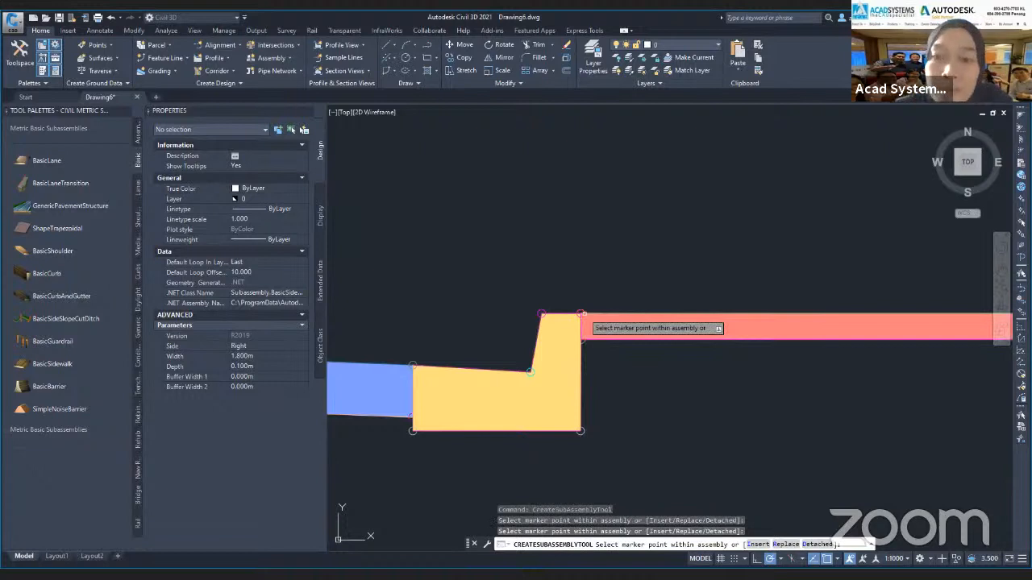
key("Escape")
scroll(598, 349, "down", 10)
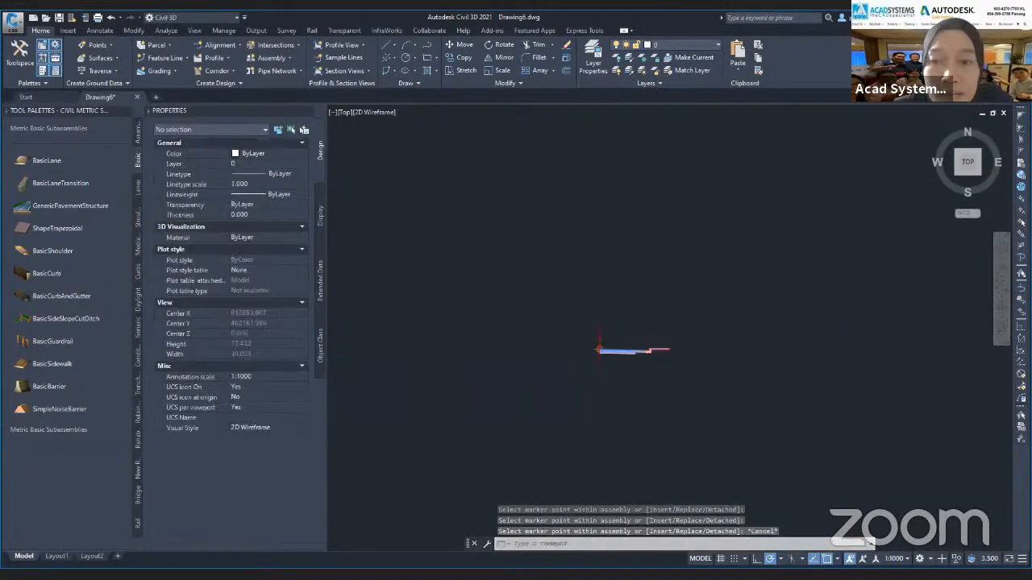
scroll(572, 352, "up", 4)
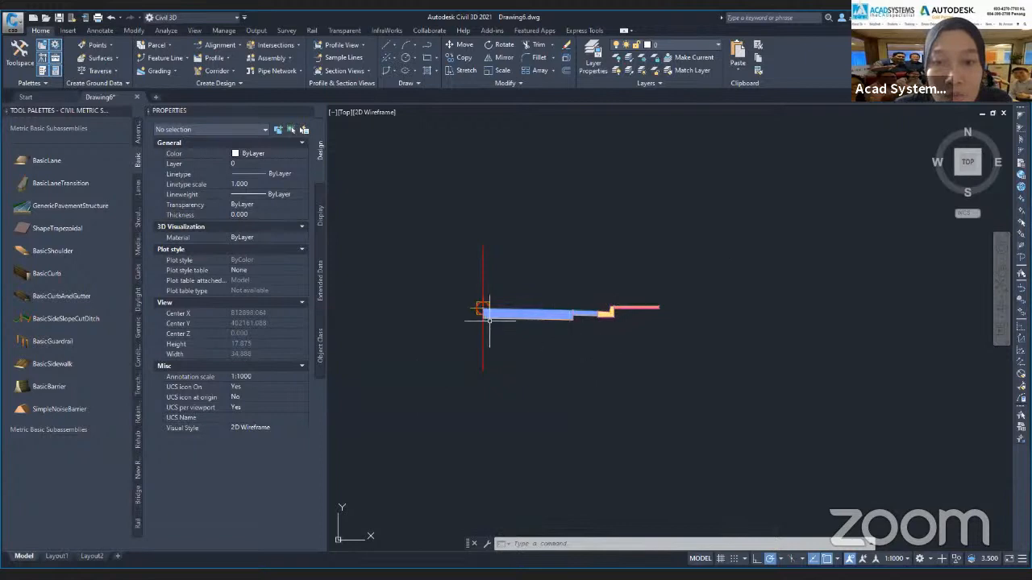
middle_click_drag(488, 320, 667, 315)
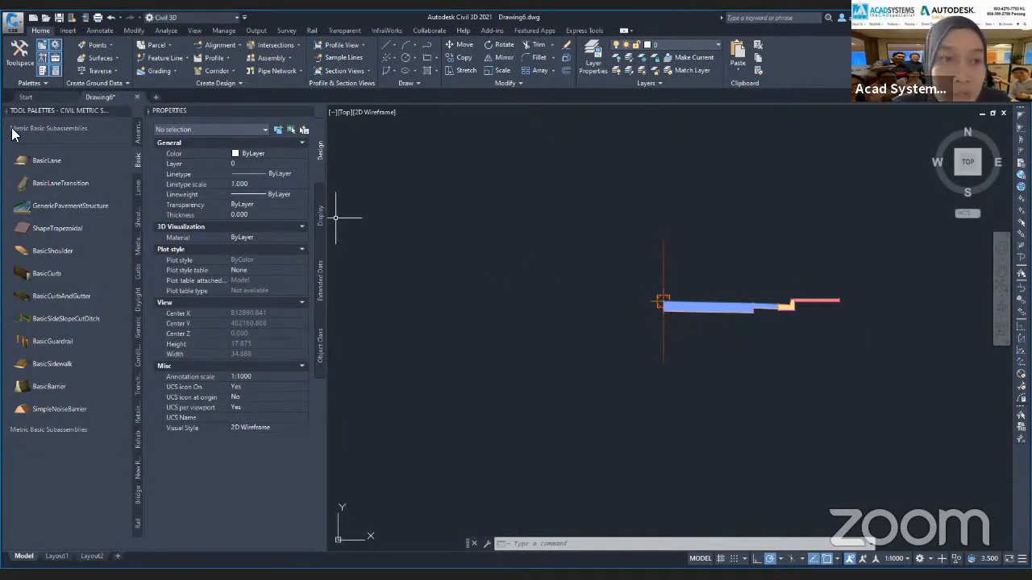
left_click(36, 160)
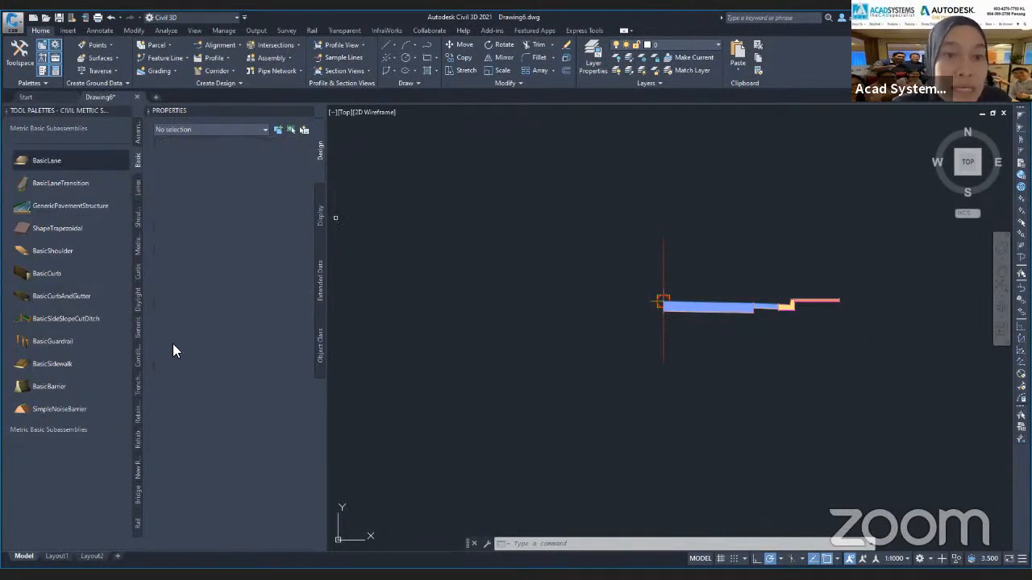
left_click(304, 346)
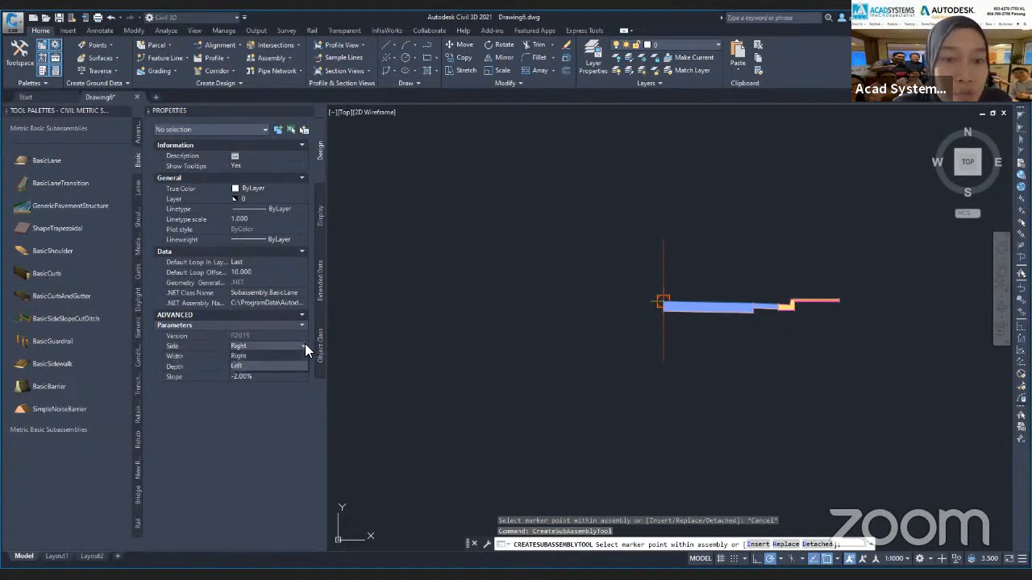
left_click(279, 366)
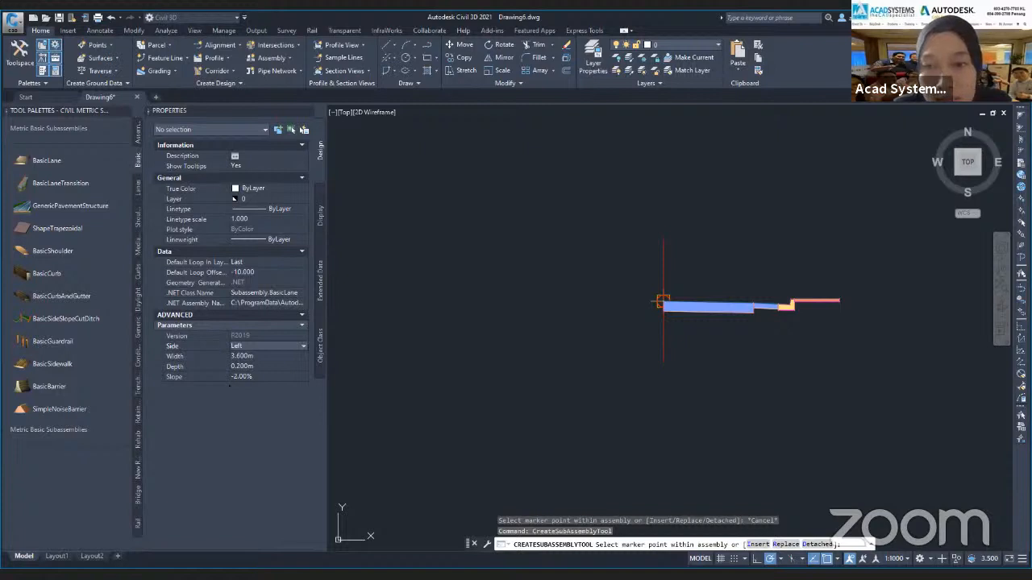
scroll(663, 300, "up", 5)
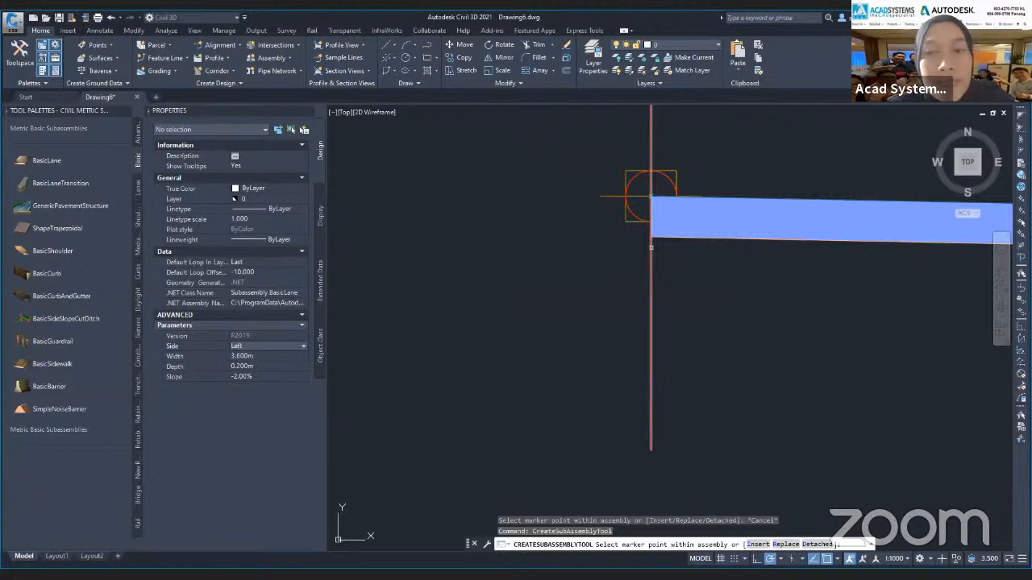
scroll(650, 226, "down", 5)
key("Escape")
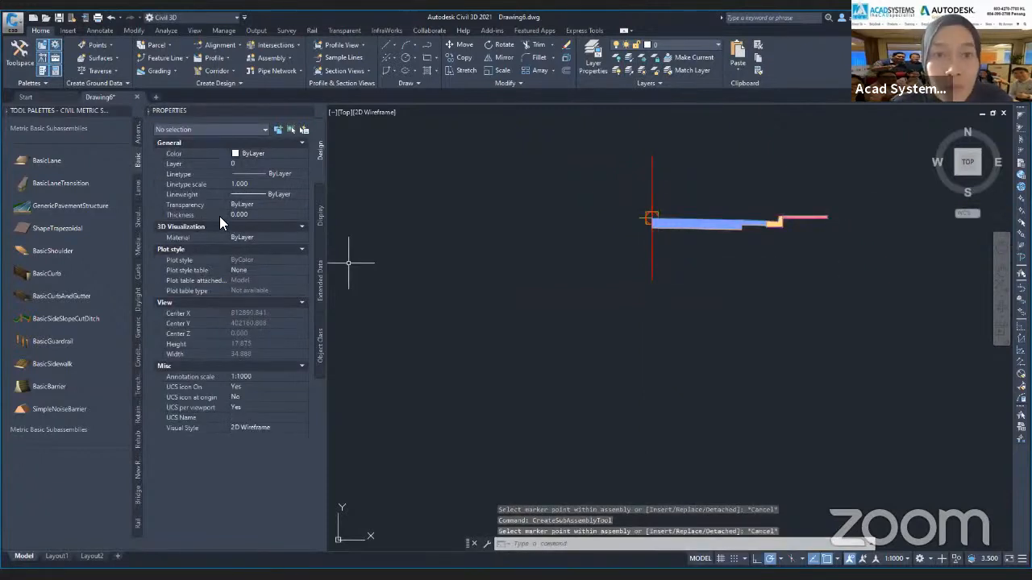
left_click(715, 224)
scroll(762, 224, "up", 2)
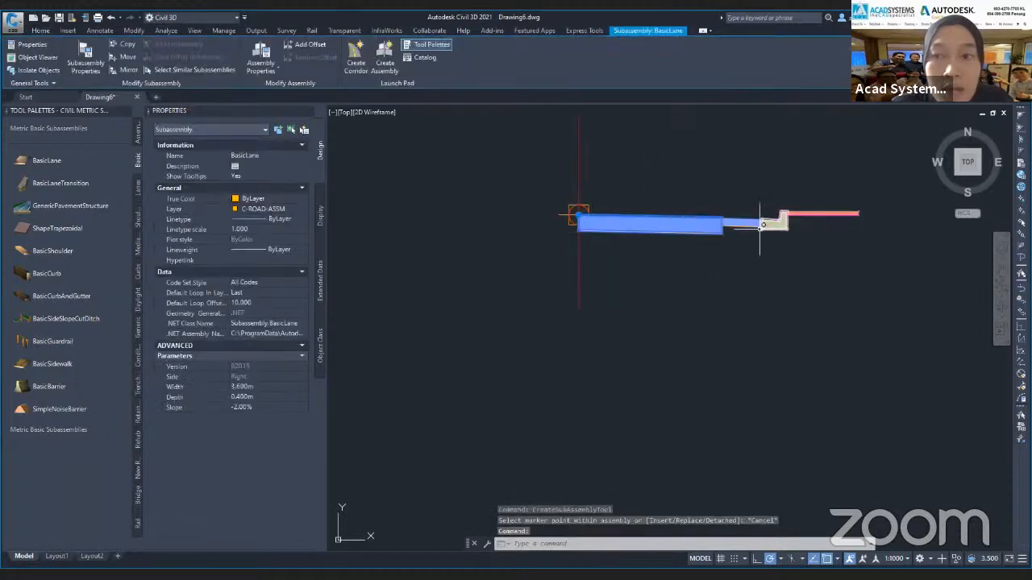
left_click(742, 227)
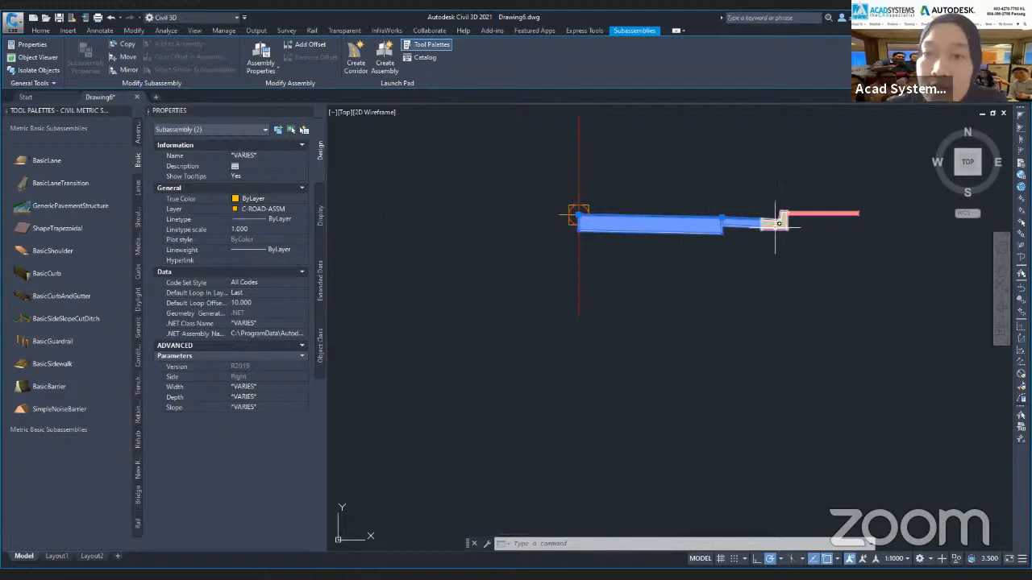
left_click(658, 255)
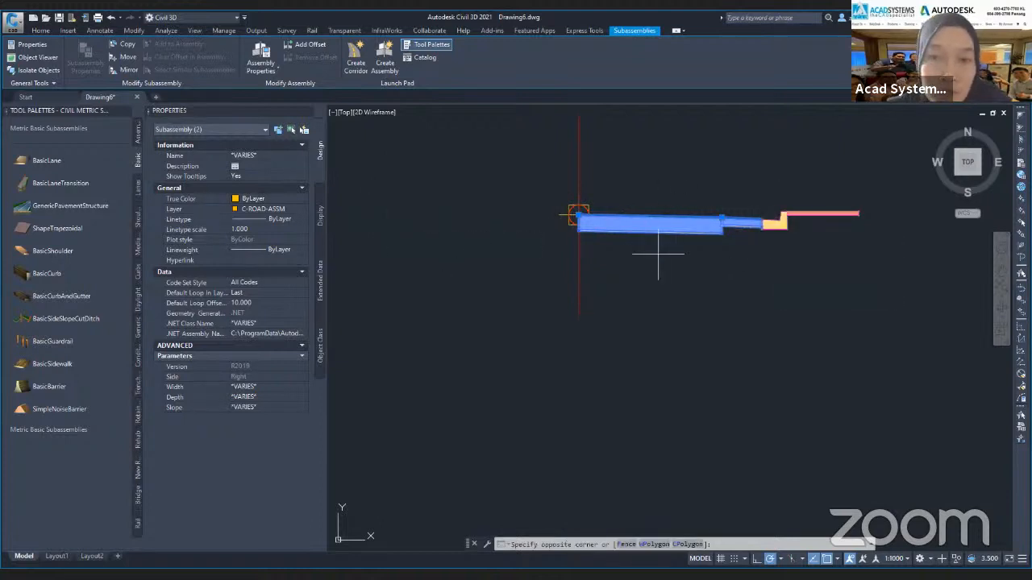
key("Escape")
key("Escape")
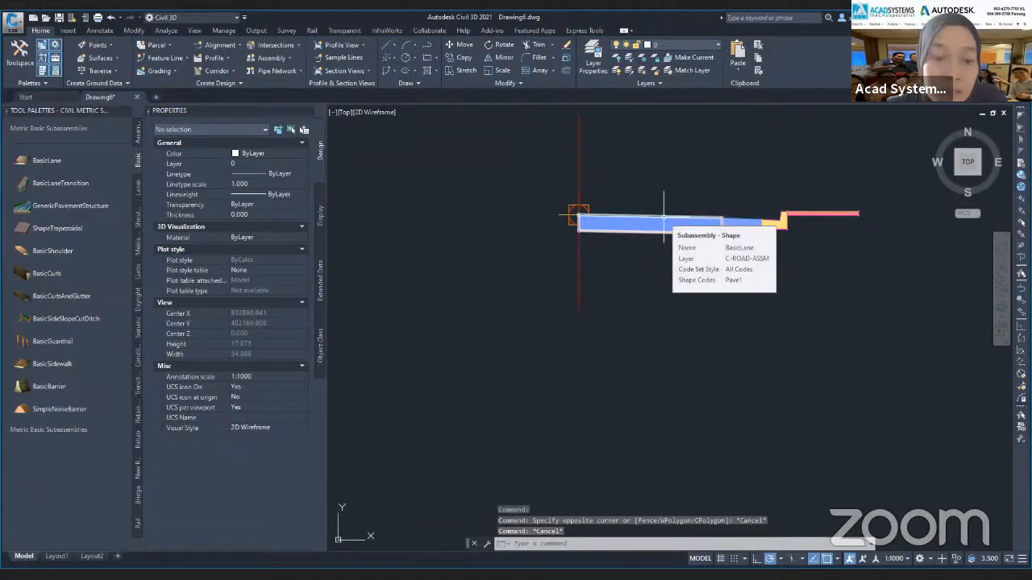
Mirror the right-side lane, shoulder, curb and sidewalk subassemblies to the other side of the RC - Assm baseline
left_click(663, 218)
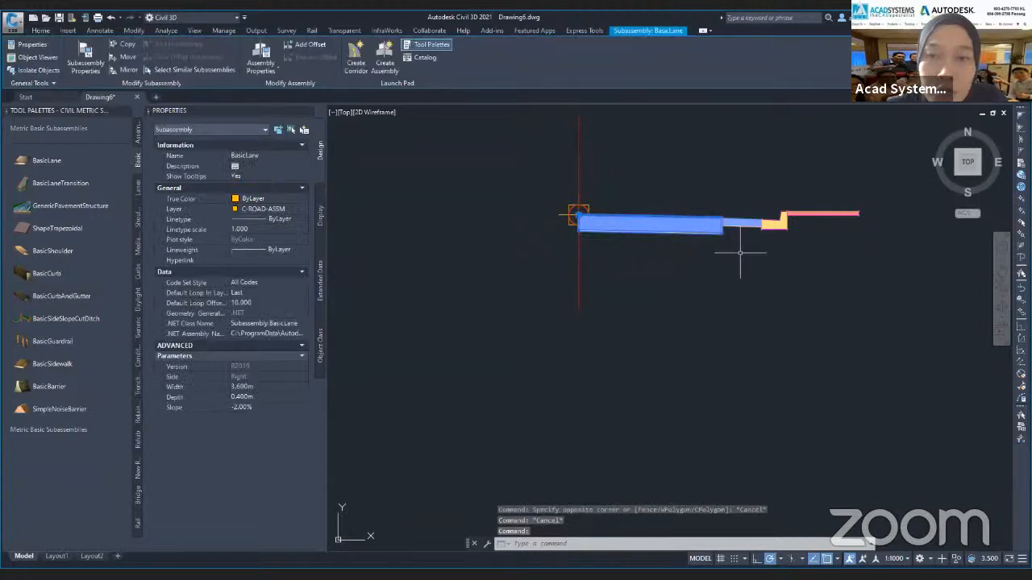
left_click(734, 226)
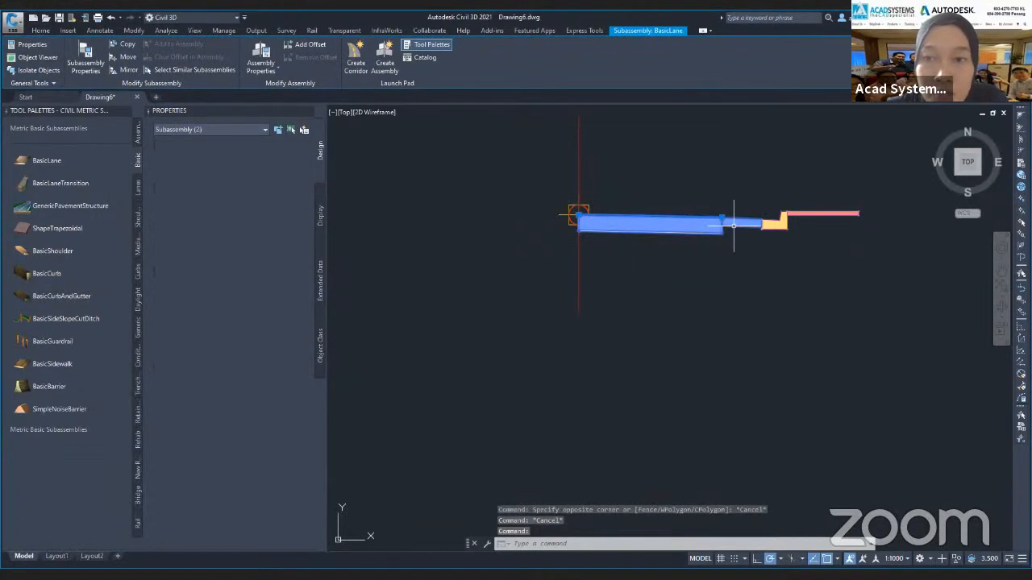
left_click(773, 223)
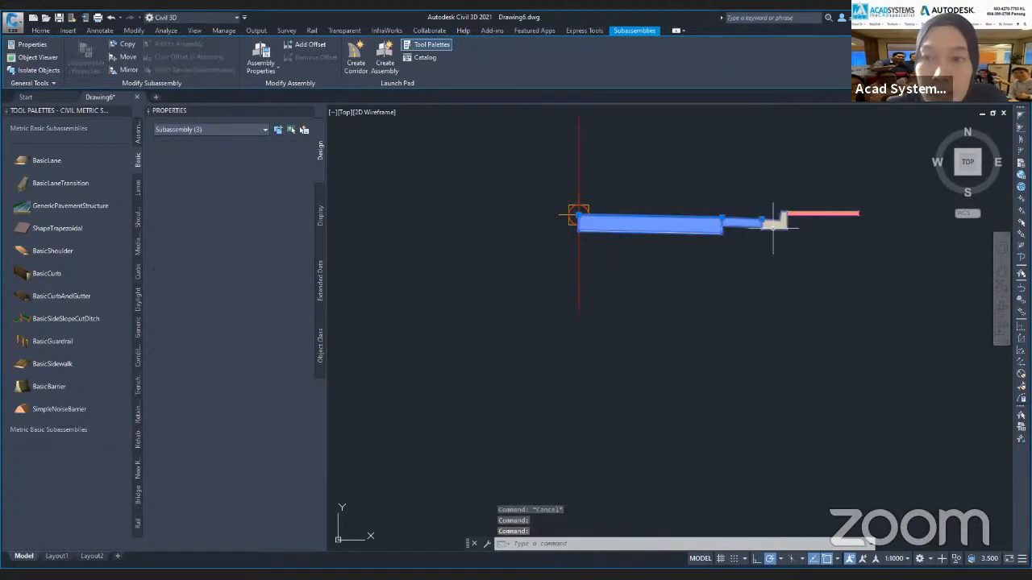
left_click(812, 214)
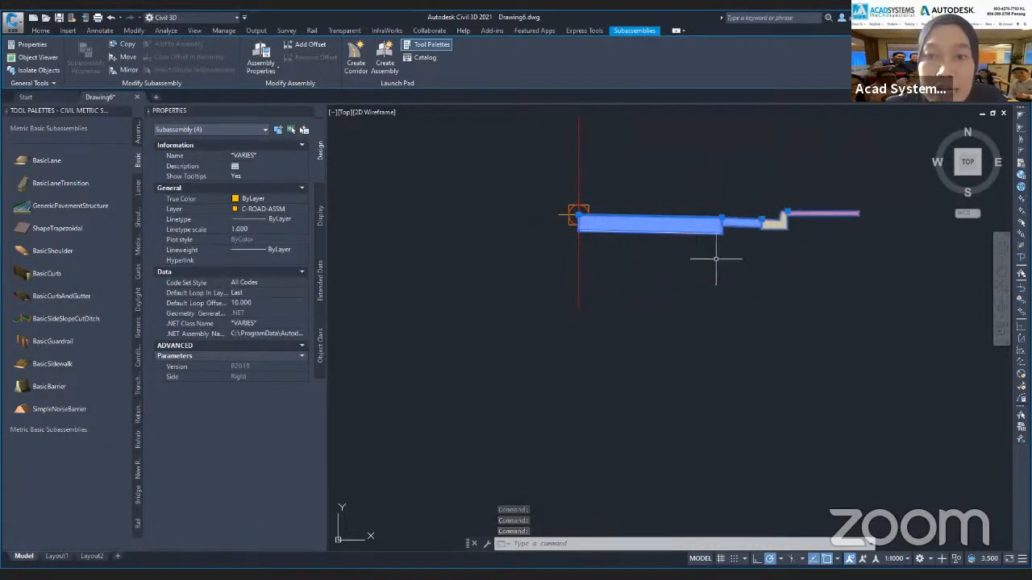
left_click(127, 71)
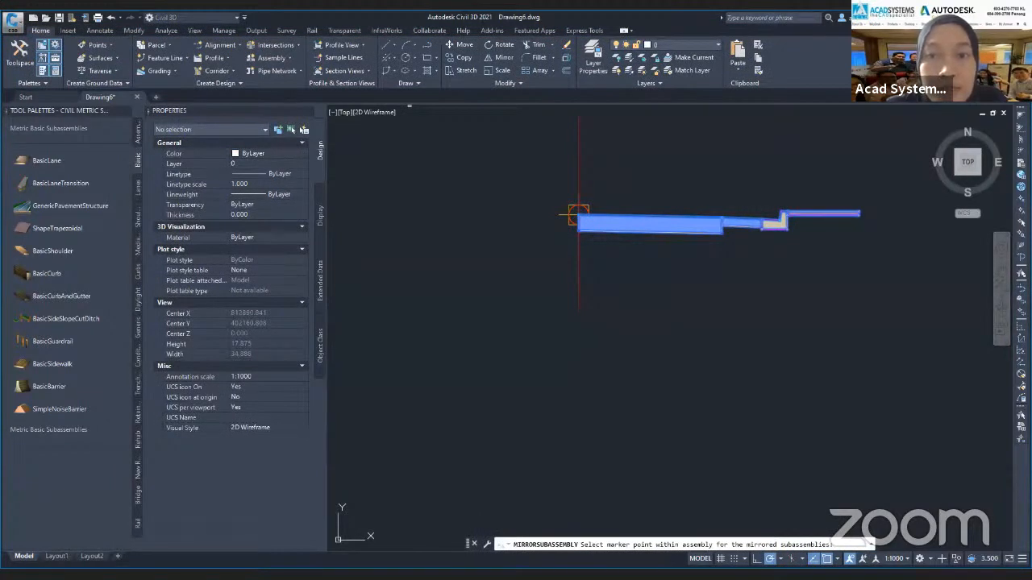
scroll(578, 217, "up", 5)
scroll(578, 225, "down", 5)
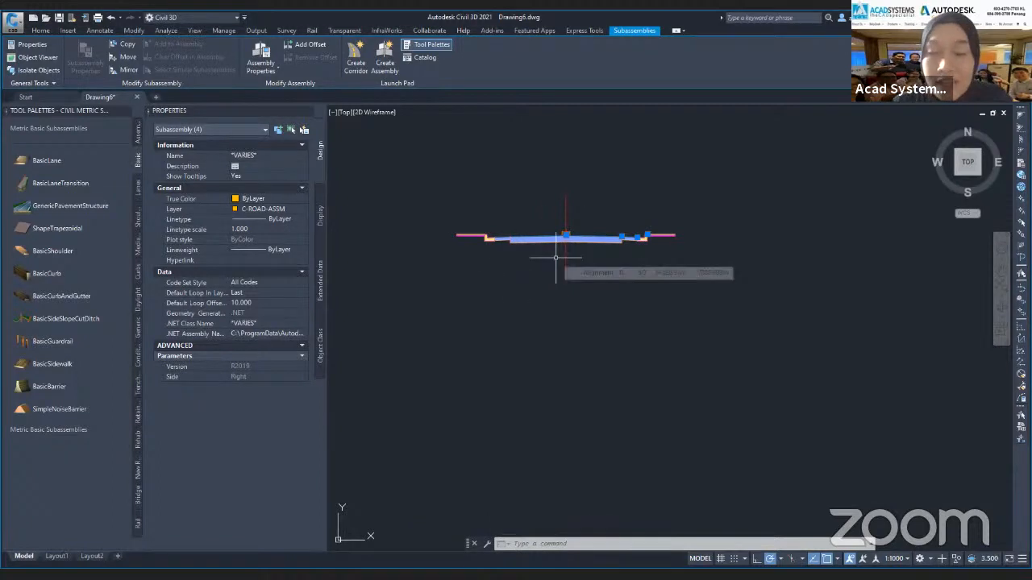
scroll(610, 257, "up", 3)
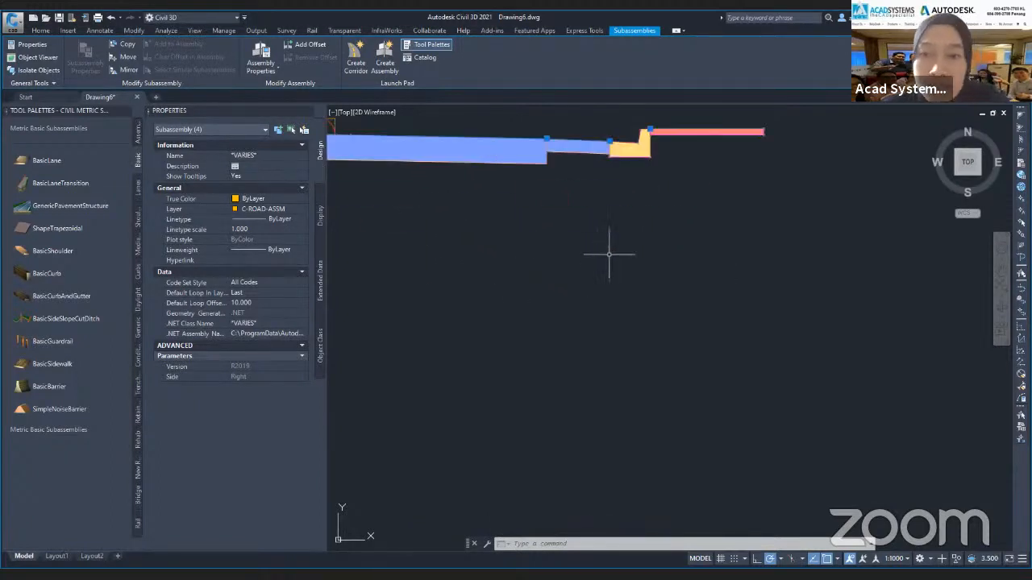
key("Escape")
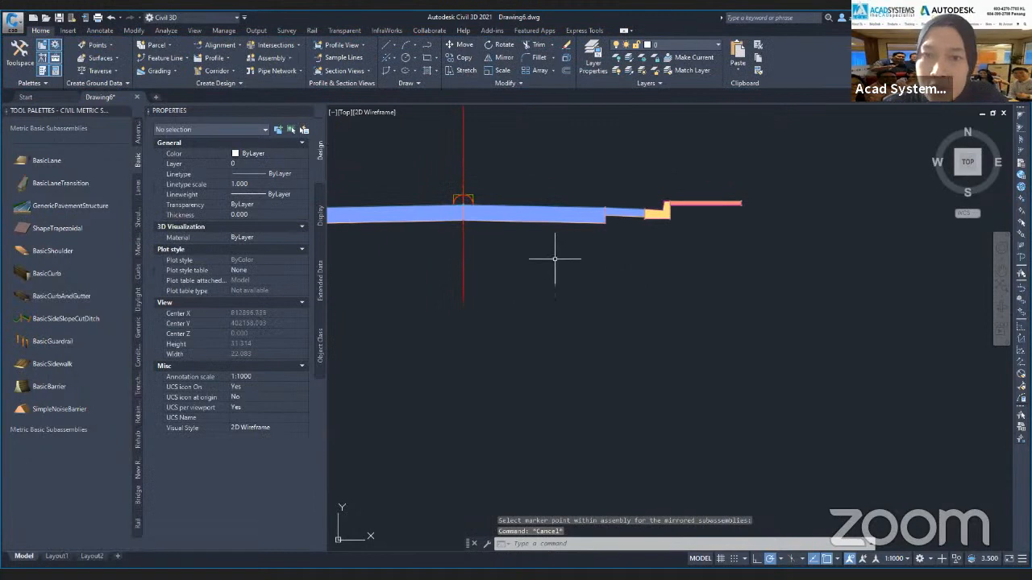
Attach BasicSideSlopeCutDitch subassemblies to the outer ends of the sidewalks on both sides of the assembly
left_click(37, 319)
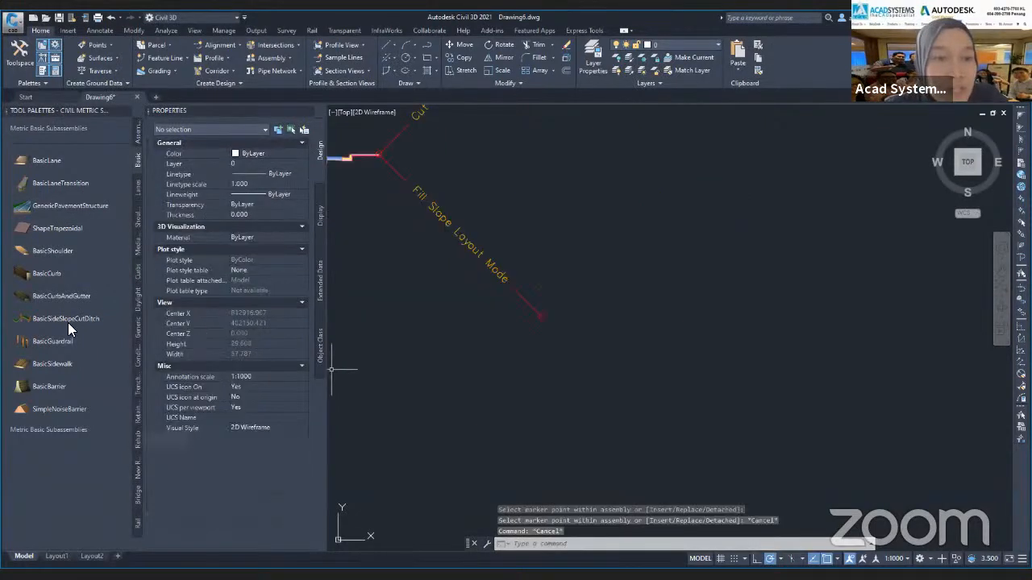
middle_click_drag(463, 260, 677, 383)
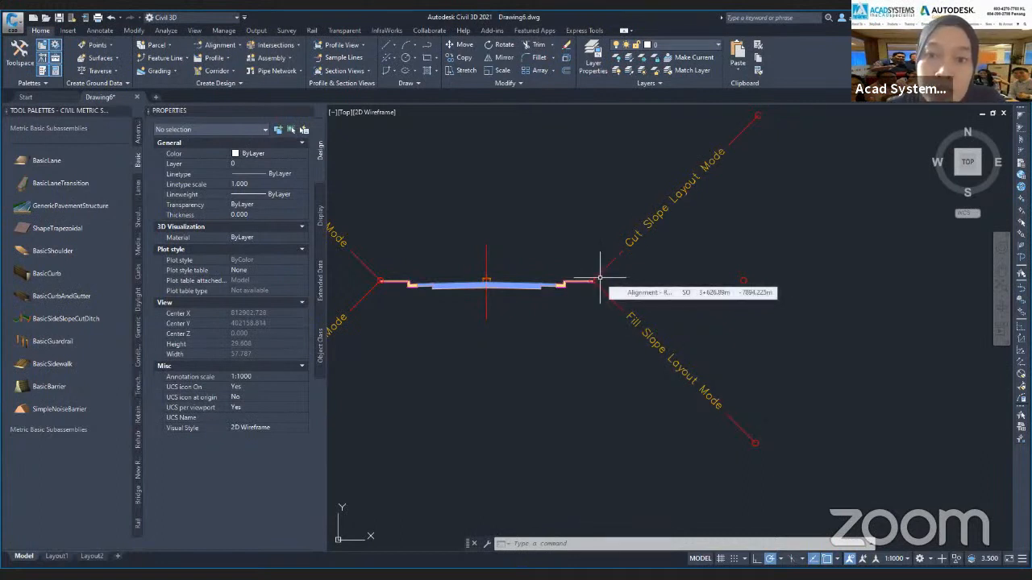
scroll(585, 282, "up", 3)
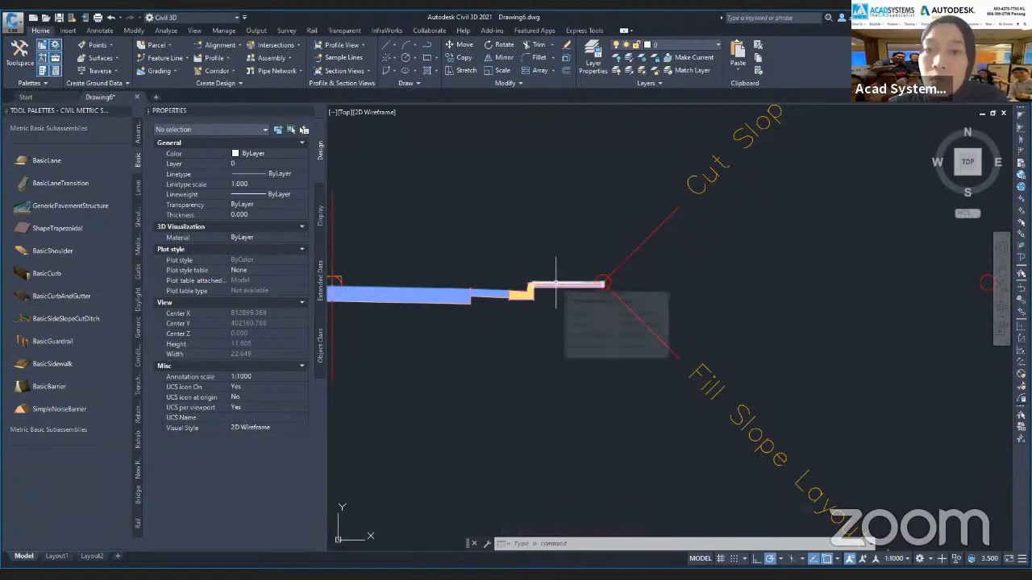
scroll(588, 286, "down", 5)
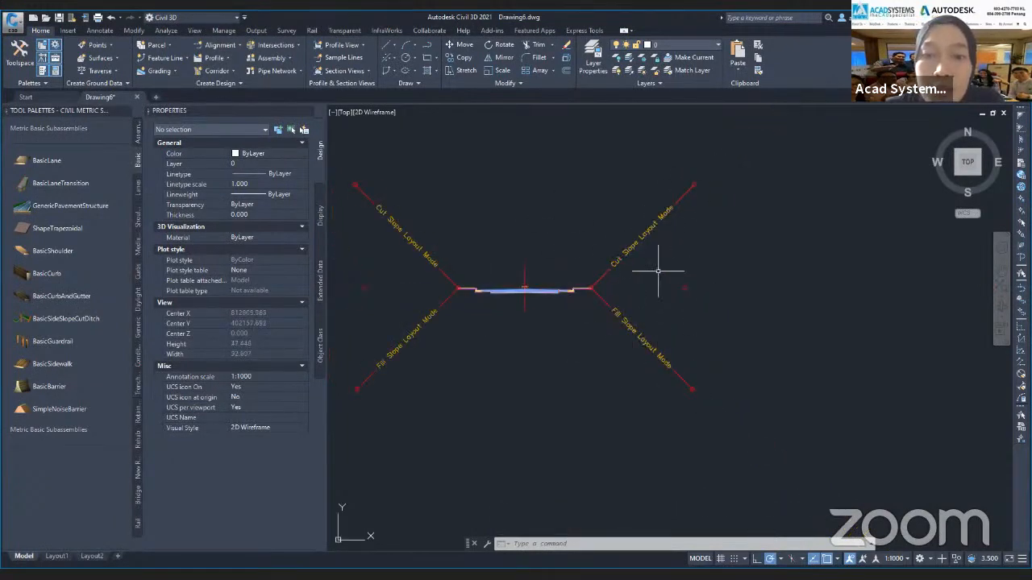
Review the parameters of the right-side BasicSideSlopeCutDitch subassembly
left_click(644, 230)
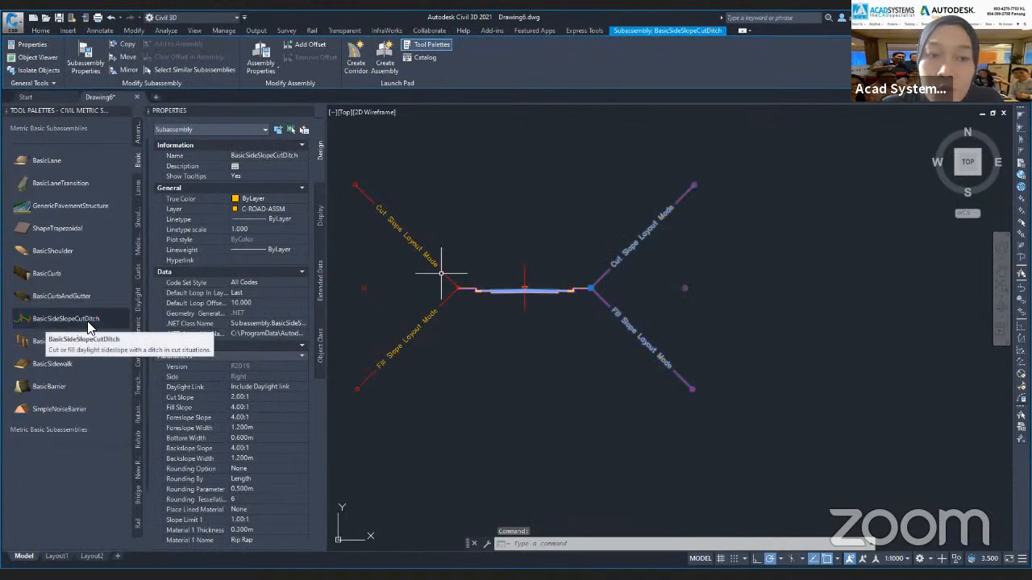
scroll(654, 295, "down", 3)
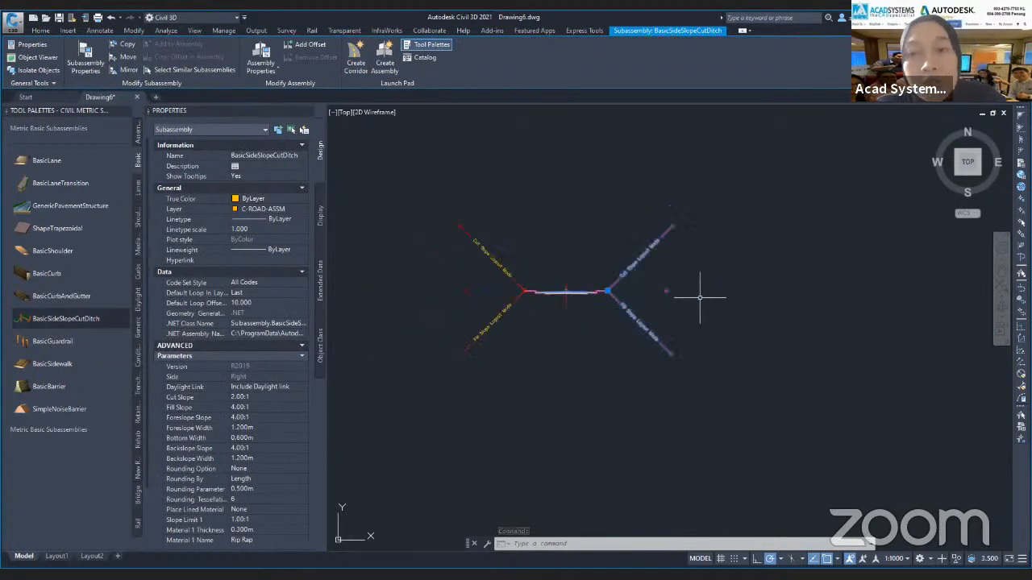
key("Escape")
Examine the route of the road alignment across the contours of the terrain surface
scroll(685, 300, "down", 2)
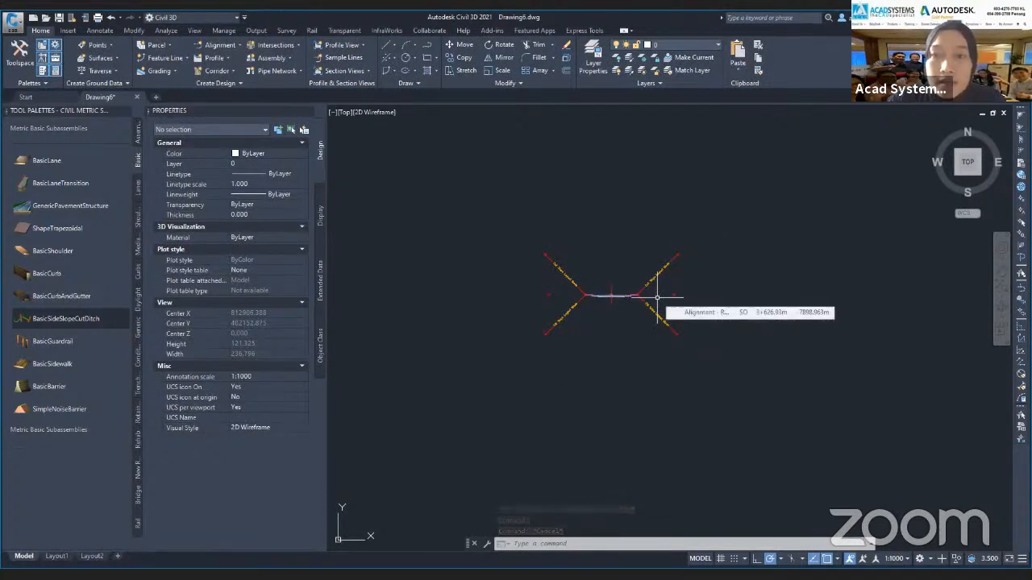
scroll(657, 298, "down", 8)
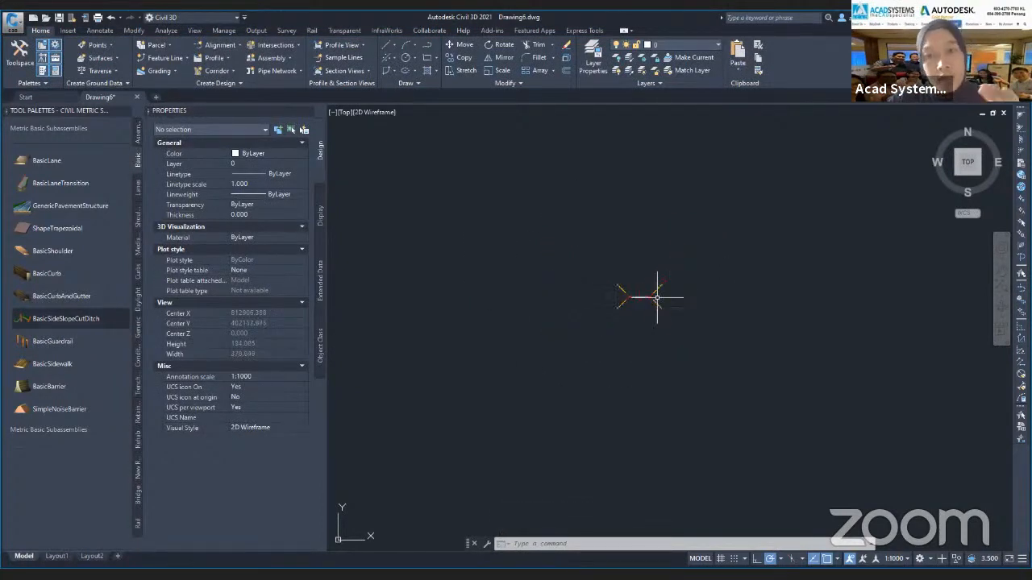
scroll(651, 338, "down", 3)
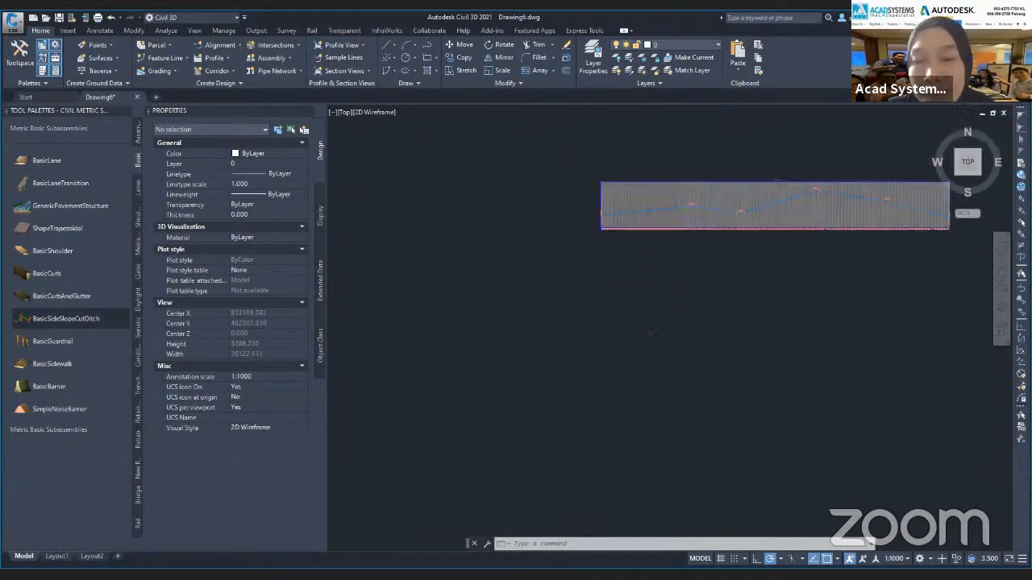
scroll(653, 349, "up", 2)
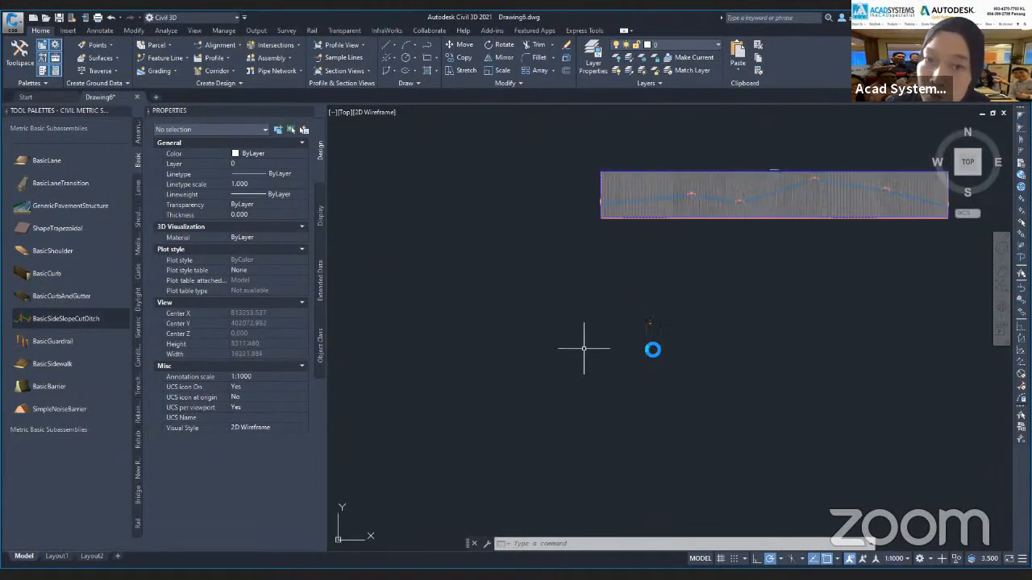
scroll(679, 327, "up", 6)
middle_click_drag(546, 327, 737, 328)
scroll(431, 272, "down", 2)
middle_click_drag(430, 272, 621, 298)
scroll(866, 324, "down", 7)
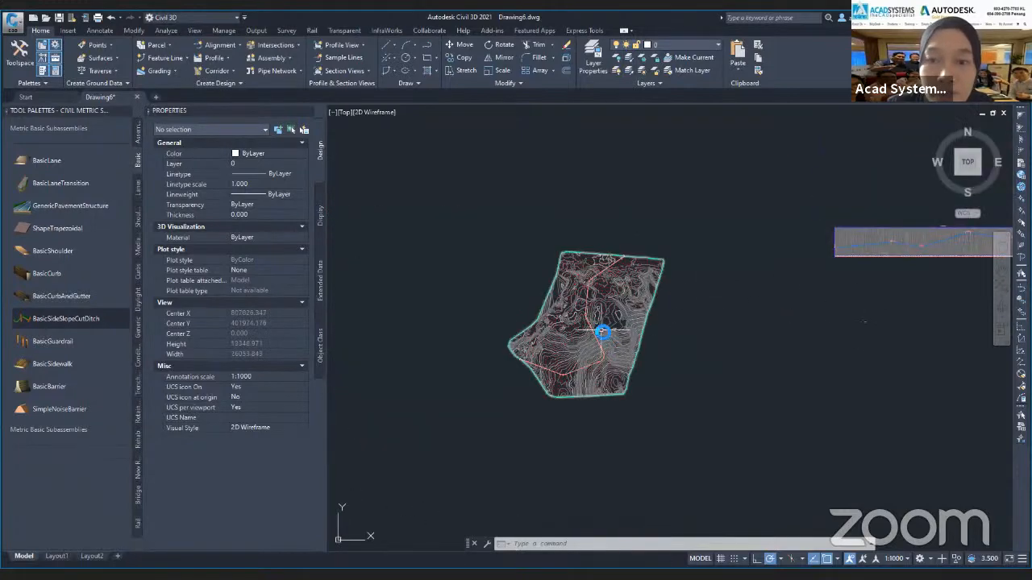
scroll(601, 329, "up", 4)
scroll(553, 327, "up", 5)
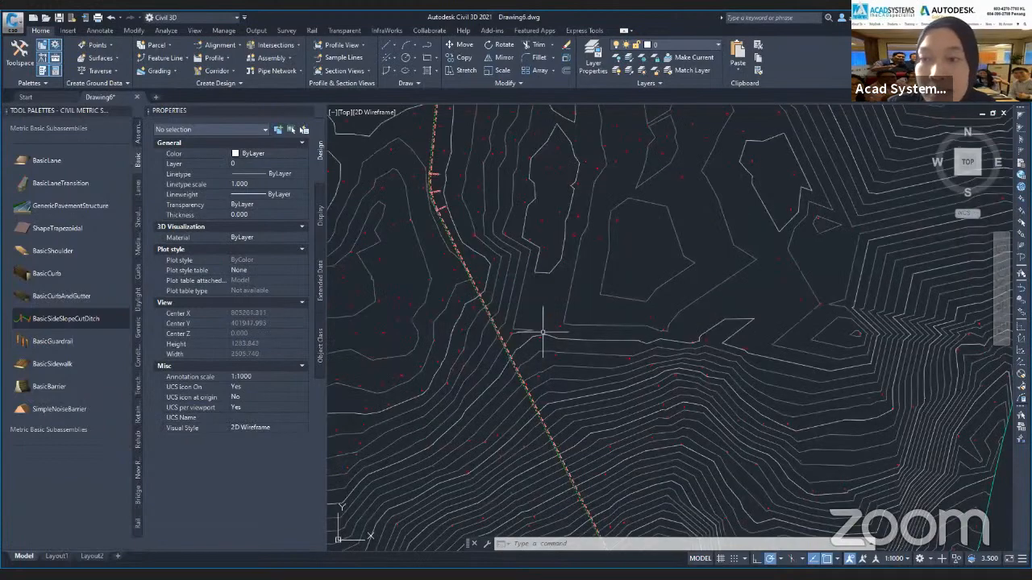
scroll(553, 327, "down", 5)
middle_click_drag(594, 280, 557, 257)
middle_click_drag(771, 305, 747, 293)
scroll(735, 296, "down", 2)
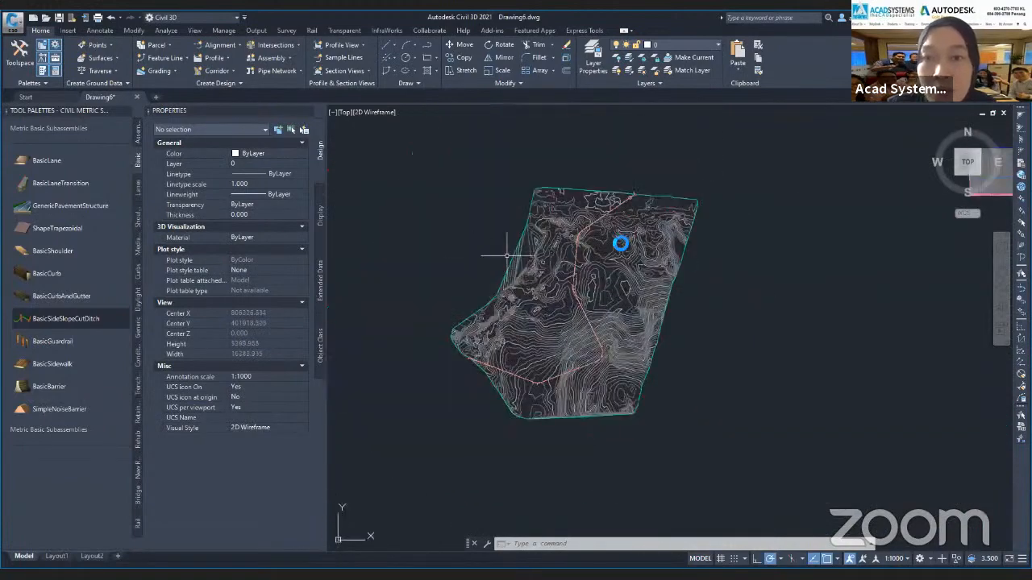
scroll(558, 249, "up", 9)
scroll(720, 272, "down", 2)
scroll(714, 272, "down", 4)
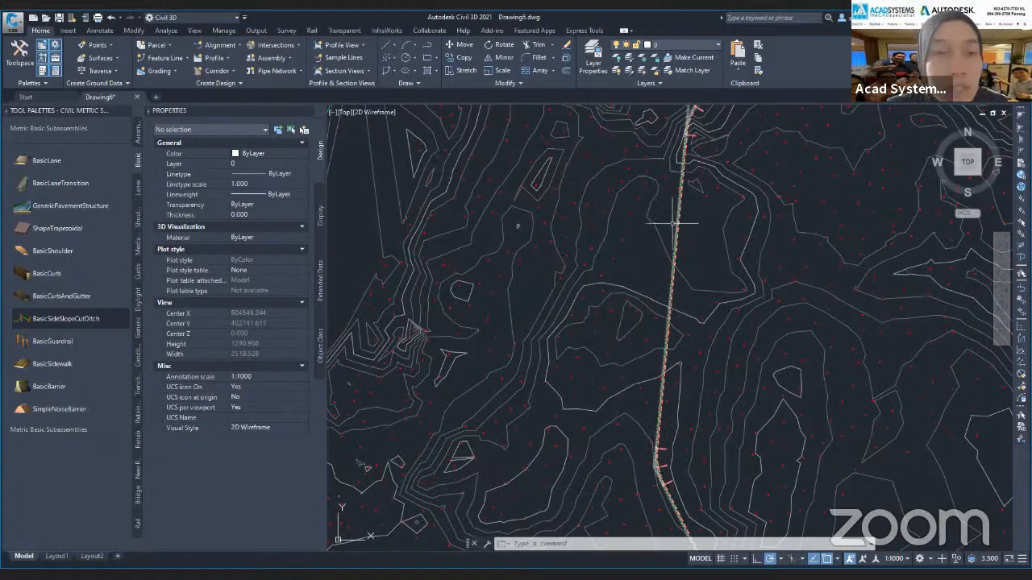
scroll(734, 309, "down", 2)
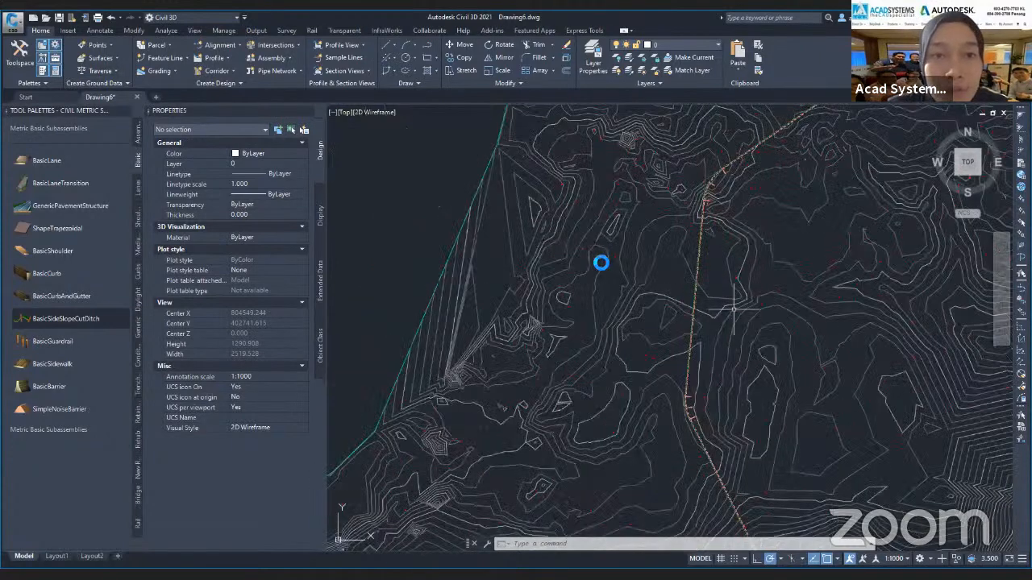
scroll(523, 258, "down", 1)
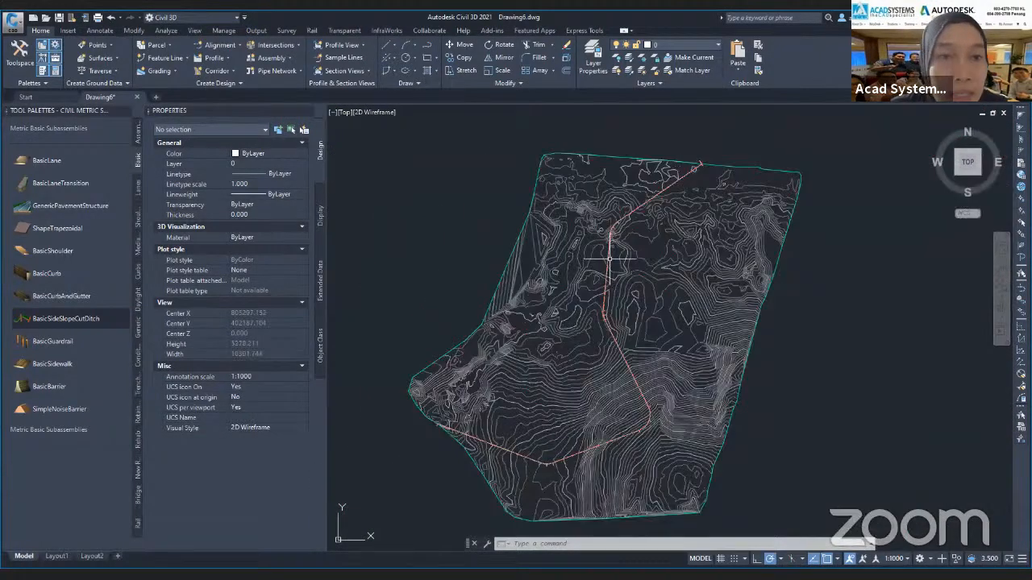
Start a new corridor and name it Corridor - RC - Cor
left_click(223, 85)
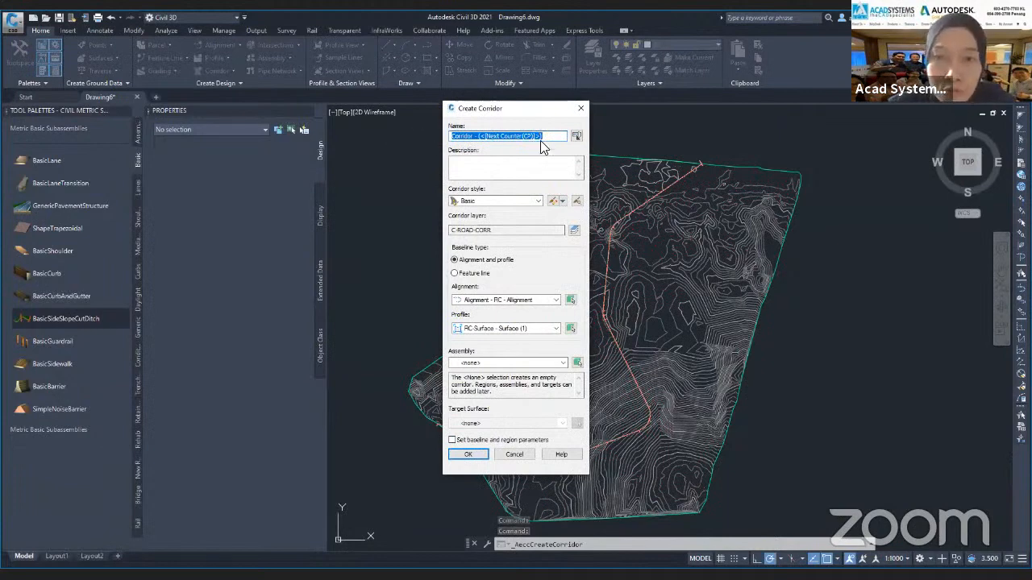
left_click_drag(457, 143, 481, 144)
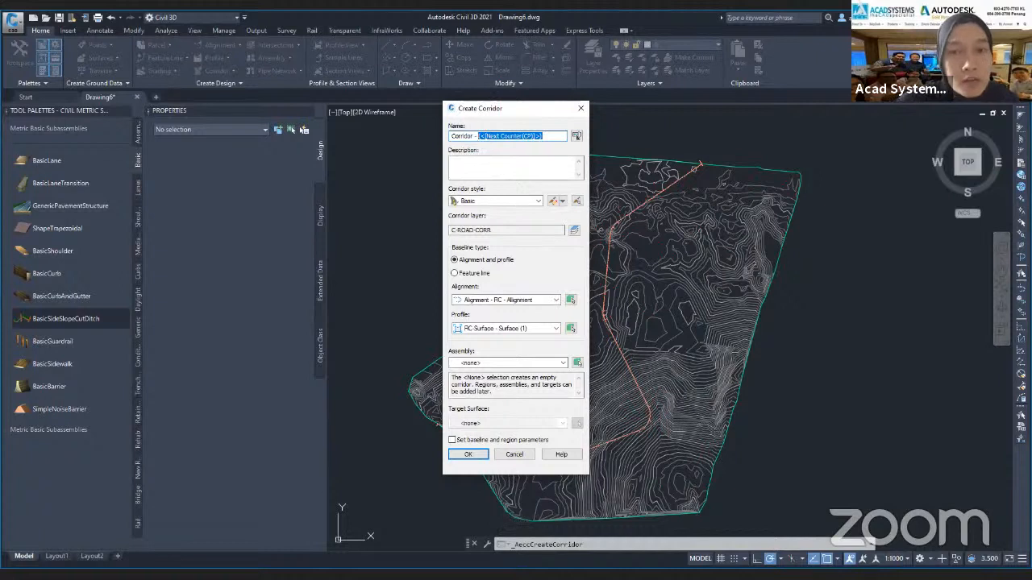
type("RC - Cor")
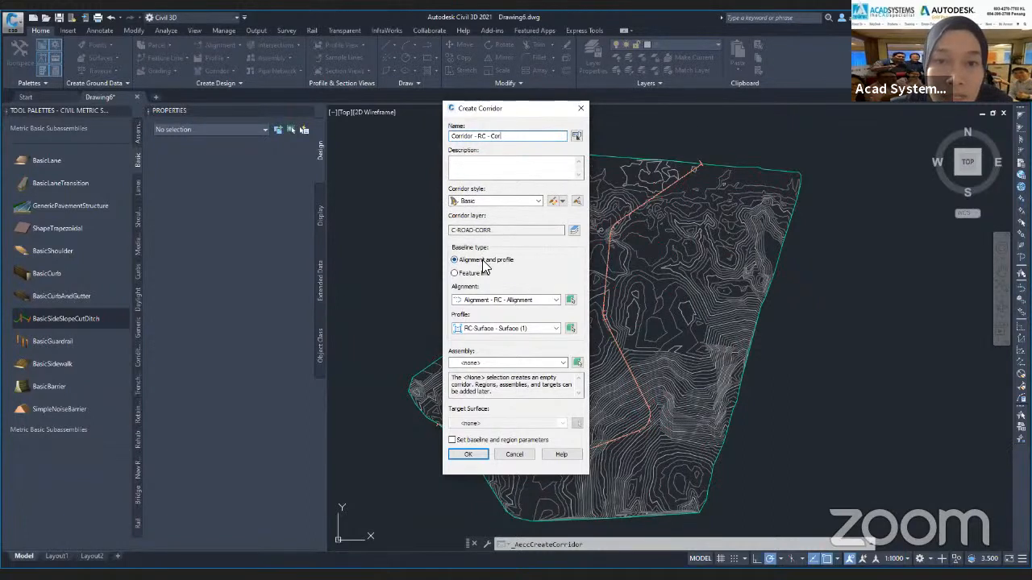
Base the corridor on Alignment - RC - Alignment with RC - Nprofile as its profile
left_click(475, 302)
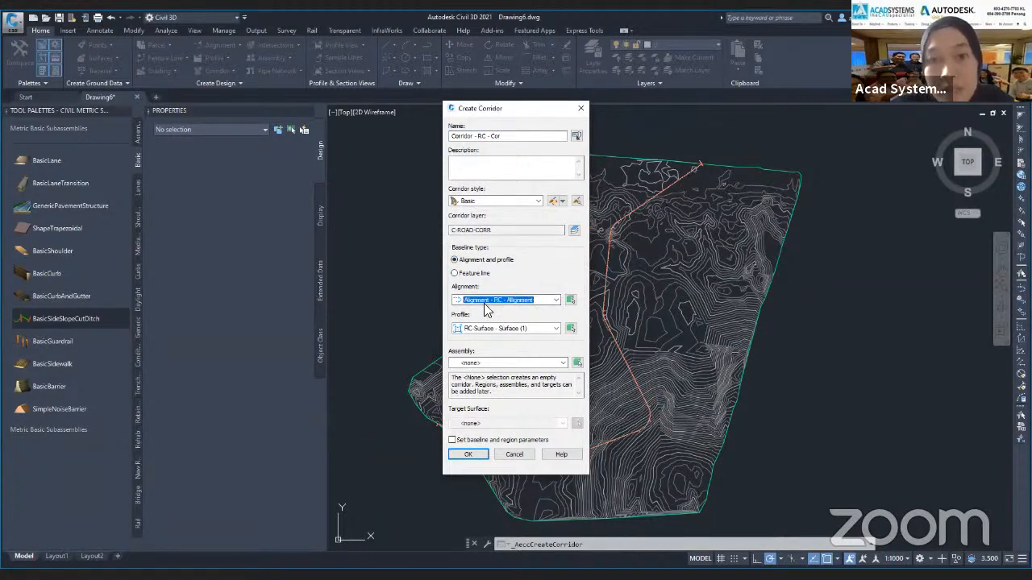
left_click(531, 335)
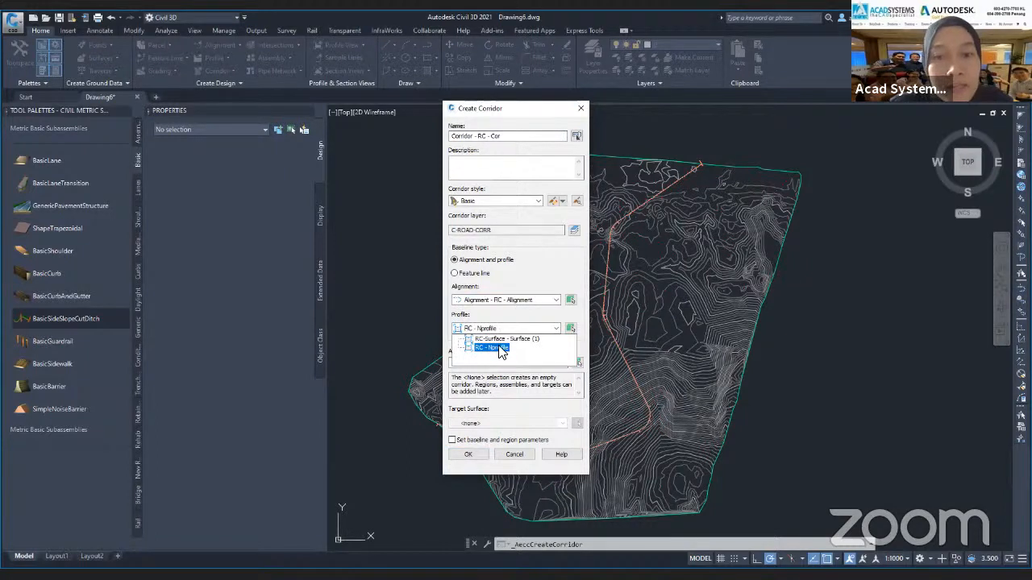
left_click(497, 347)
left_click(486, 332)
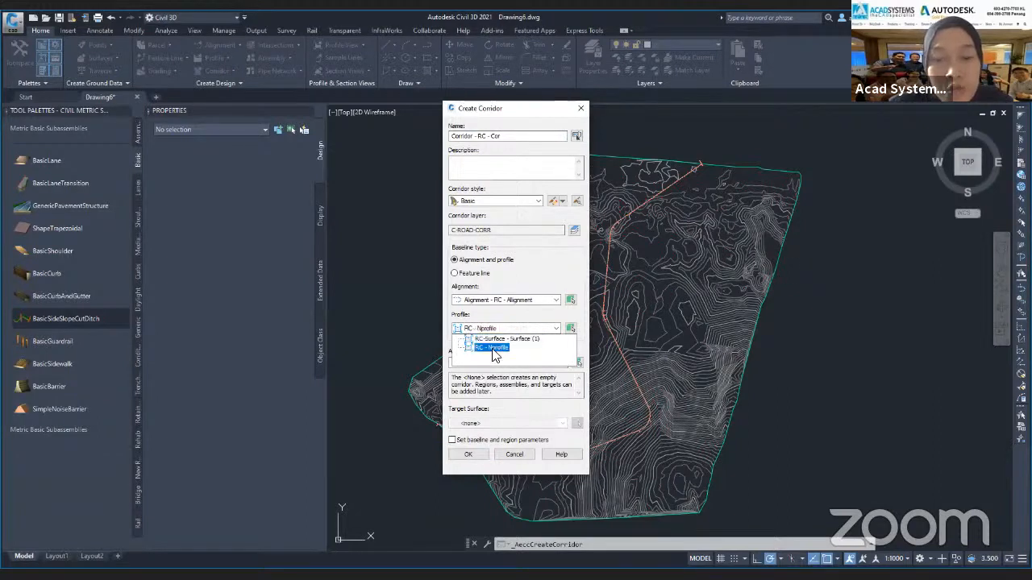
left_click(493, 351)
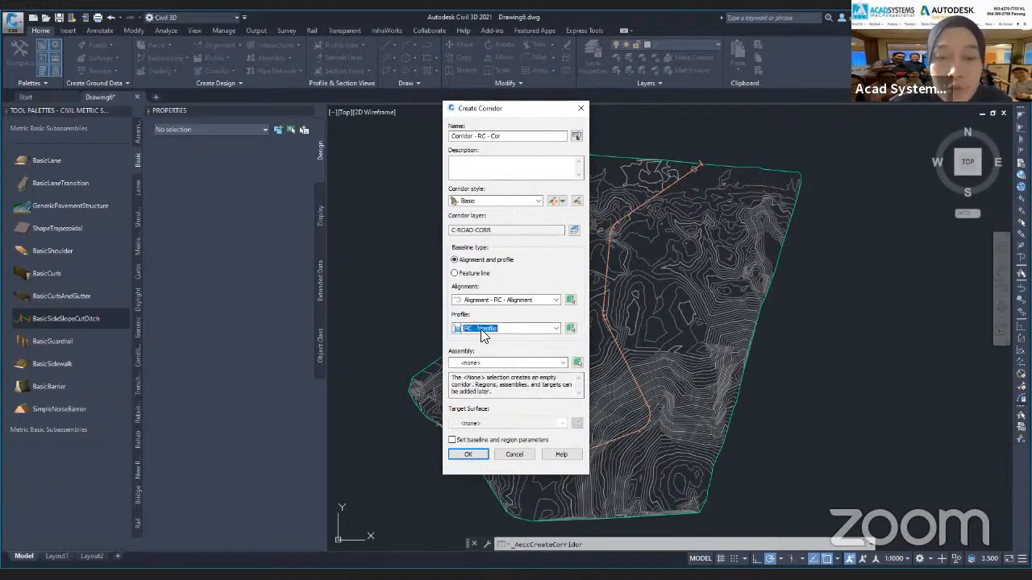
Assign the RC - Assm assembly, turn off setting baseline and region parameters, and create the corridor
left_click(508, 365)
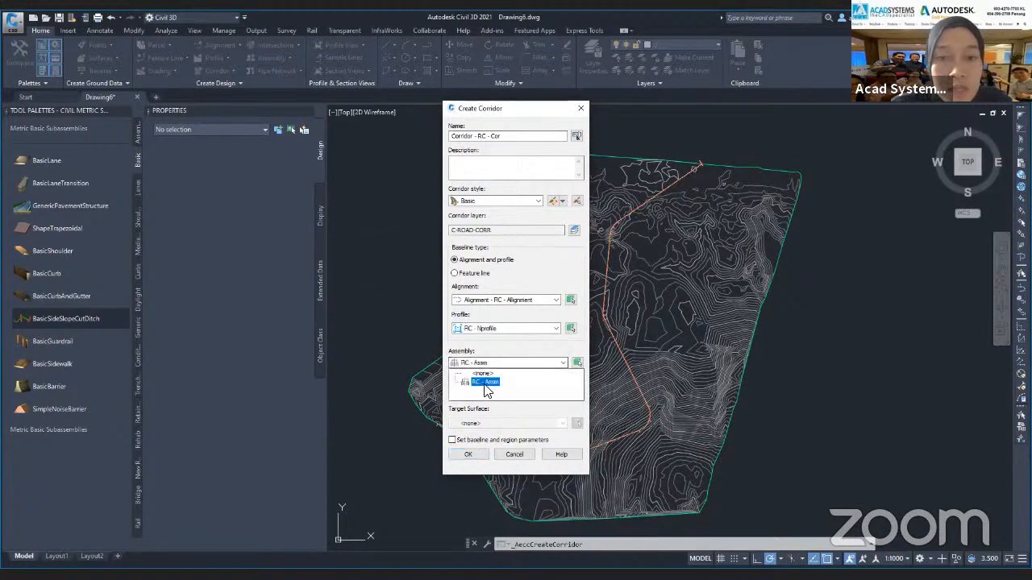
left_click(486, 382)
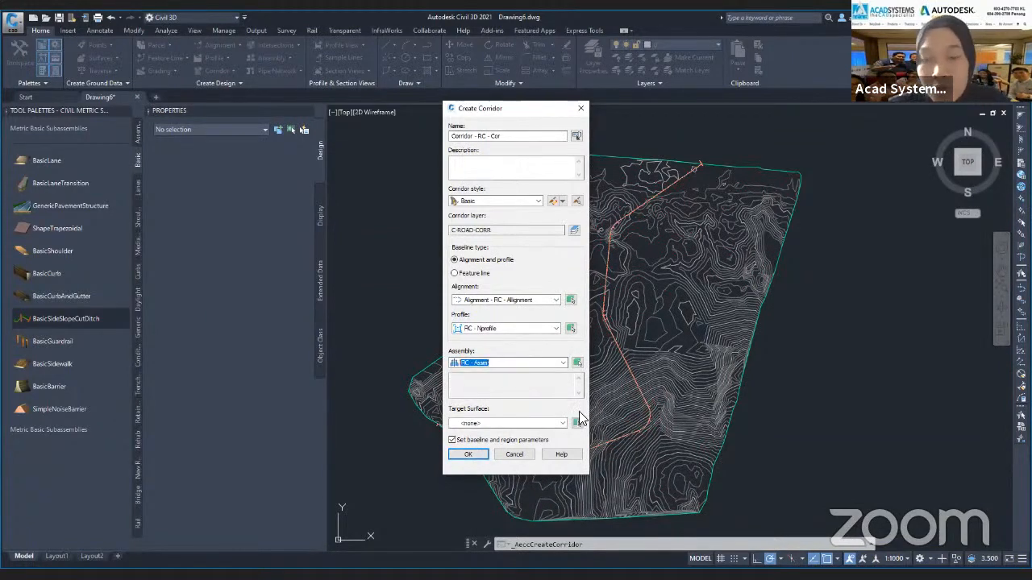
left_click(452, 440)
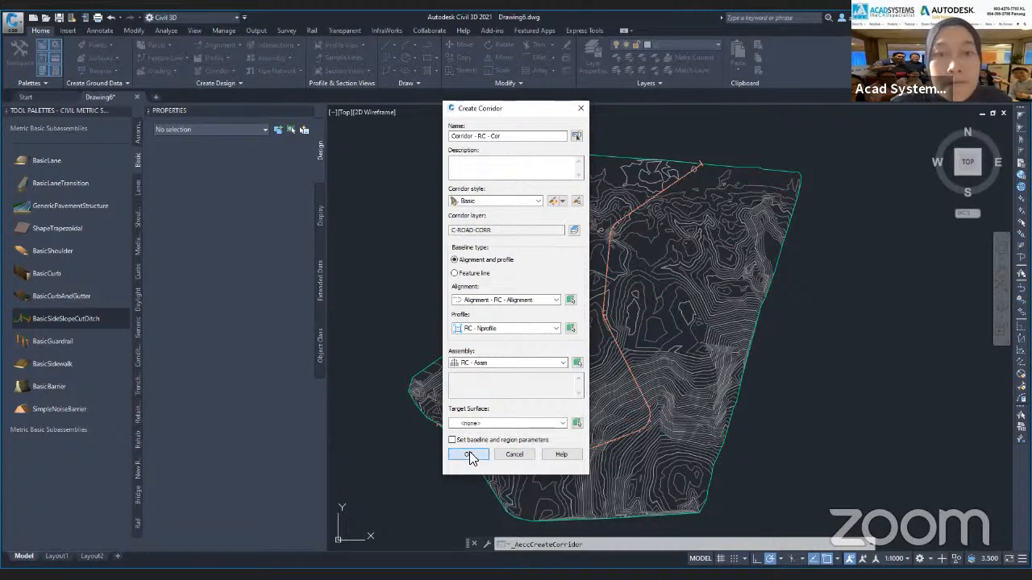
left_click(469, 455)
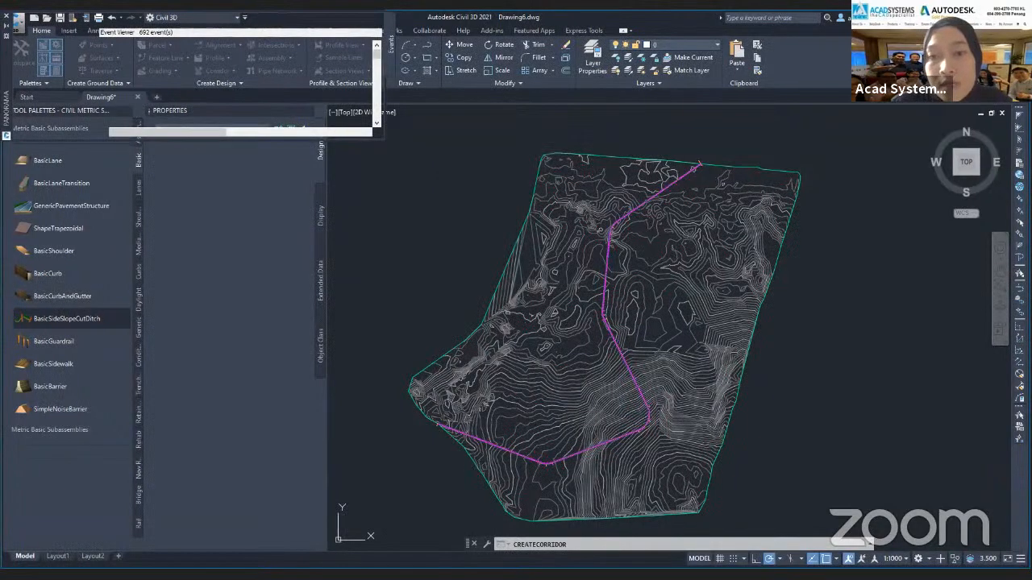
Inspect the new corridor's lines in plan view and dismiss the event list
scroll(627, 368, "up", 8)
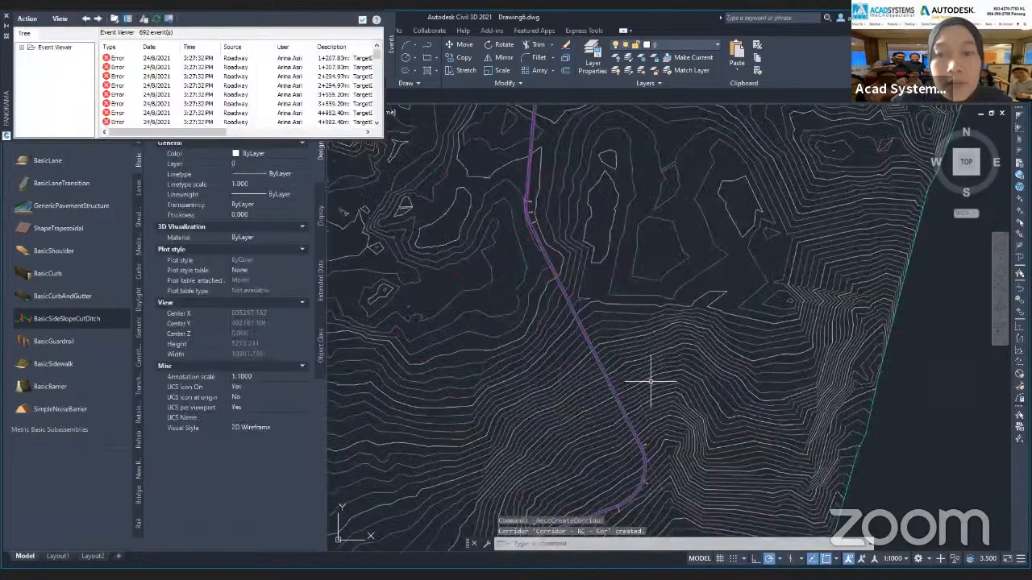
scroll(510, 354, "up", 5)
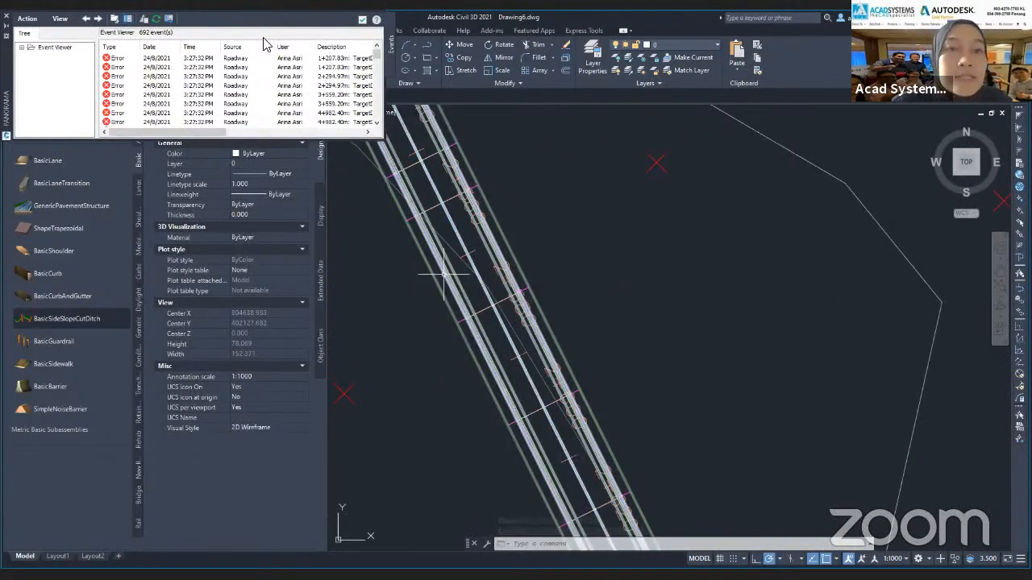
left_click(7, 16)
scroll(535, 293, "down", 6)
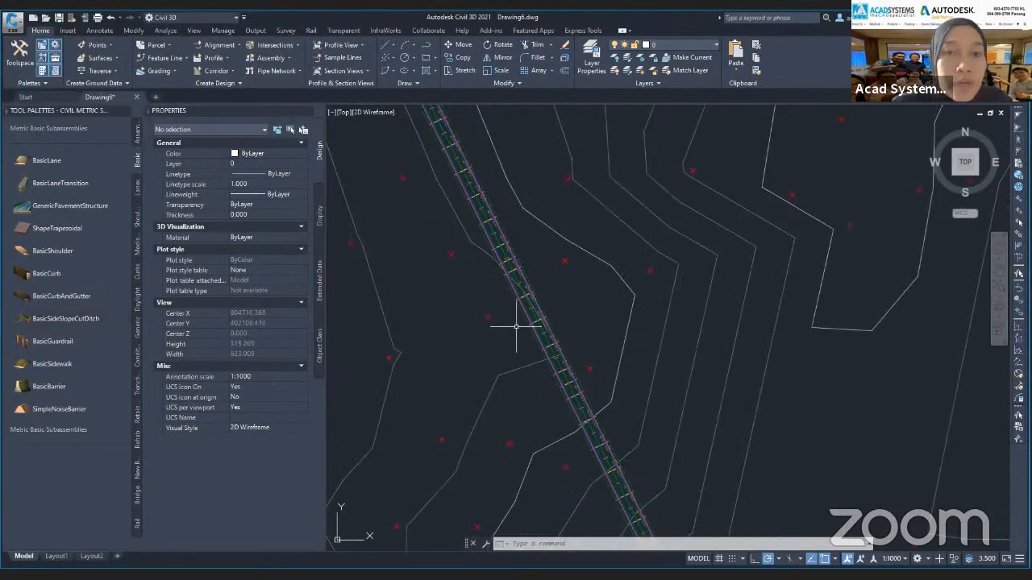
Open Corridor - RC - Cor in the Object Viewer and show it in the Wireframe visual style
left_click(520, 275)
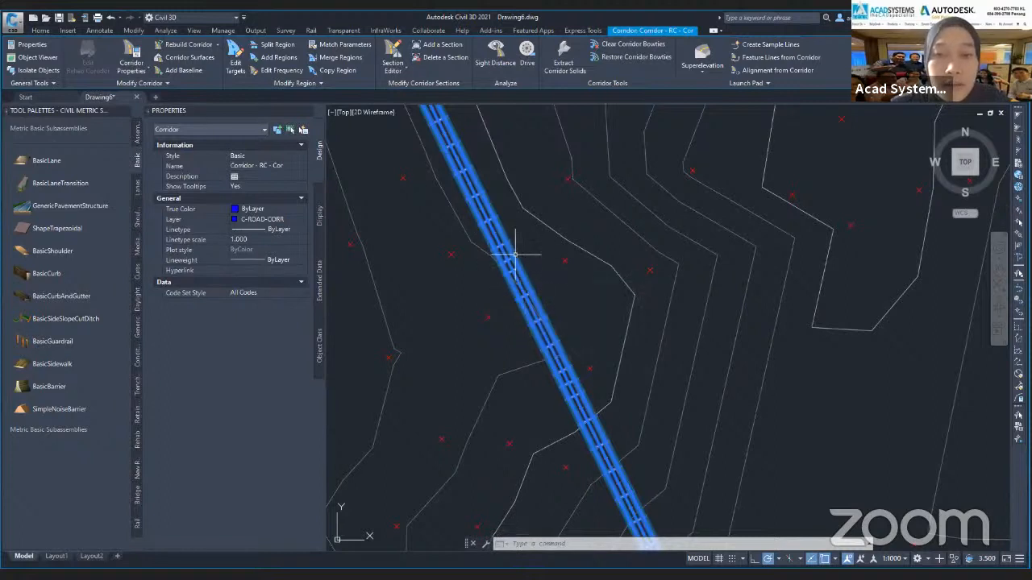
right_click(512, 260)
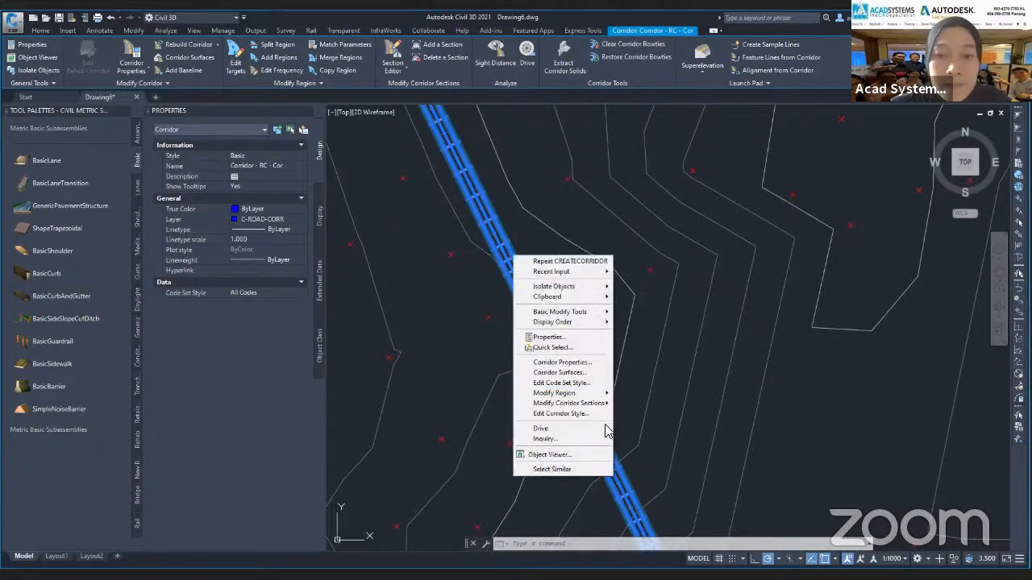
left_click(554, 456)
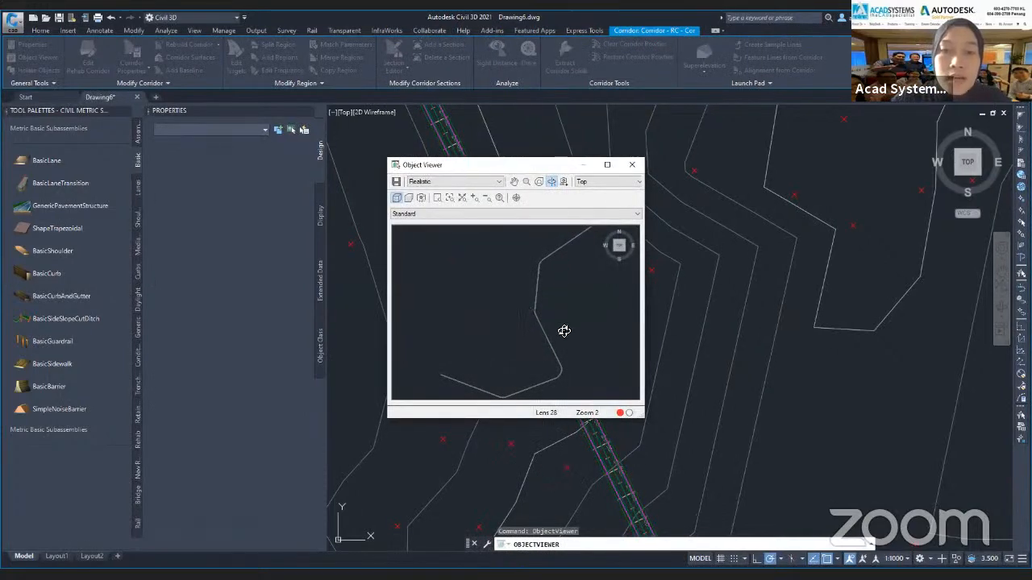
scroll(565, 330, "up", 2)
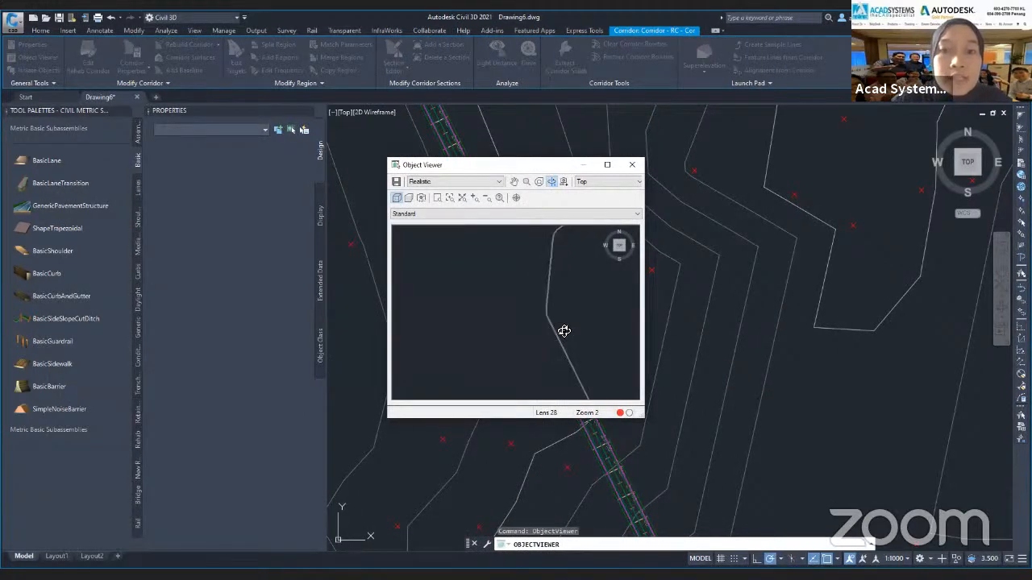
left_click(436, 182)
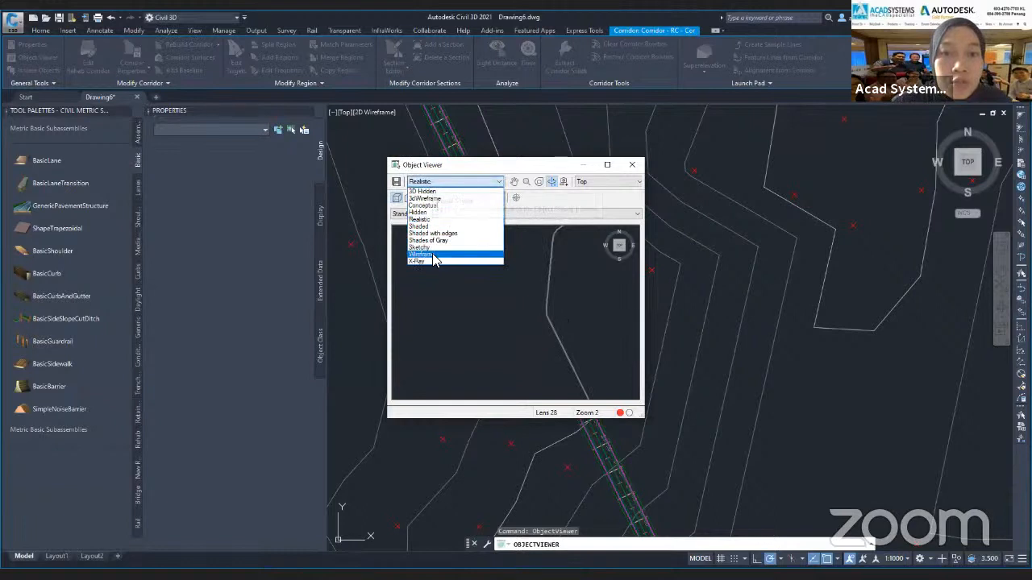
left_click(432, 255)
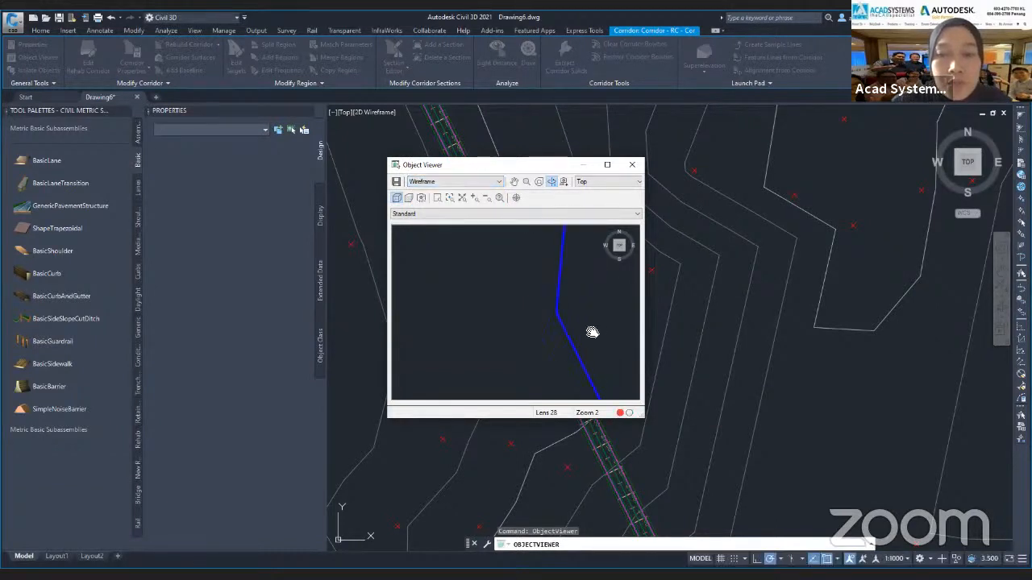
Examine the corridor's lines and cross-section links up close from above in the Object Viewer
left_click_drag(592, 334, 503, 341)
scroll(474, 302, "up", 4)
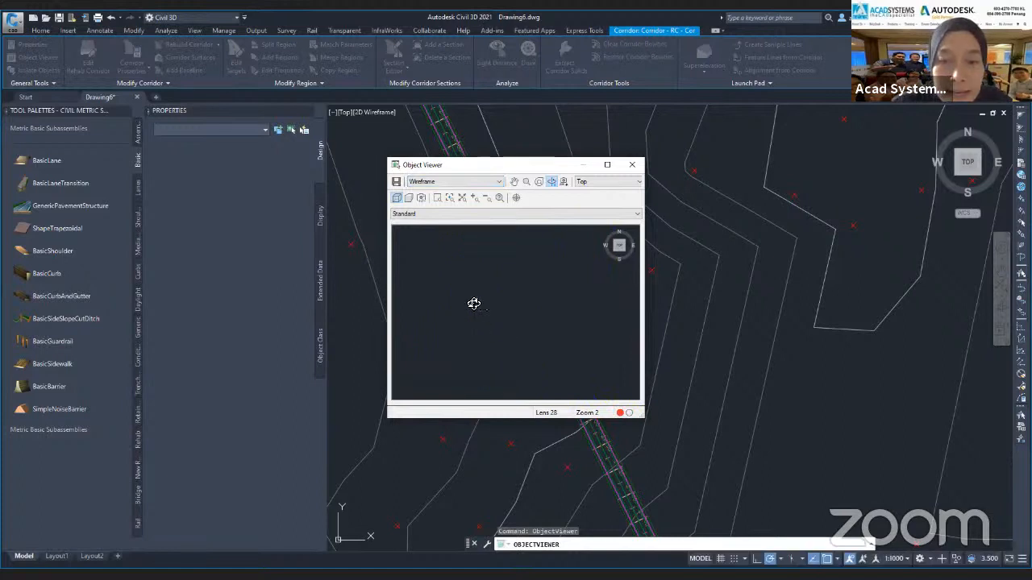
middle_click_drag(474, 303, 499, 342)
scroll(513, 331, "up", 5)
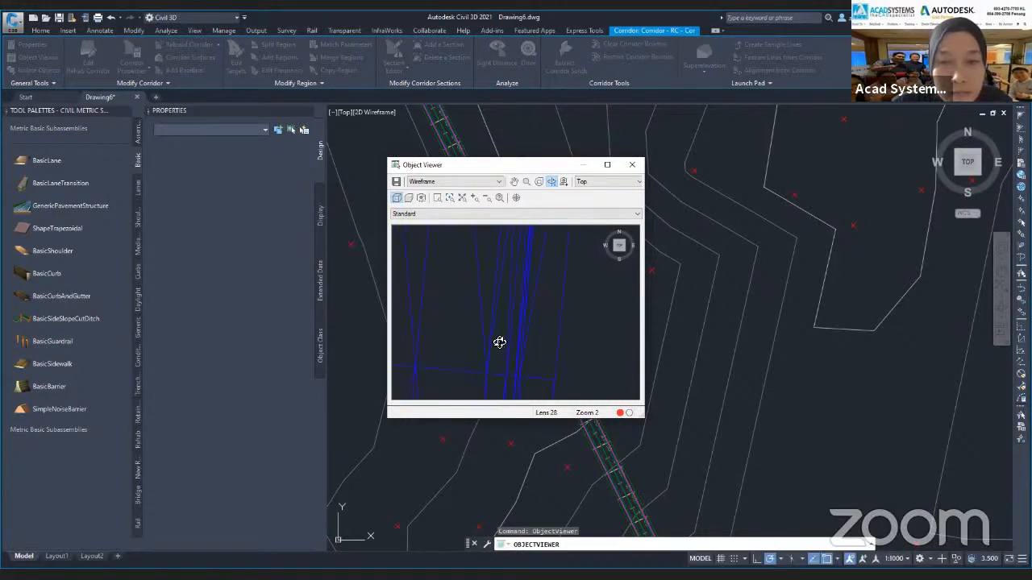
scroll(525, 298, "down", 3)
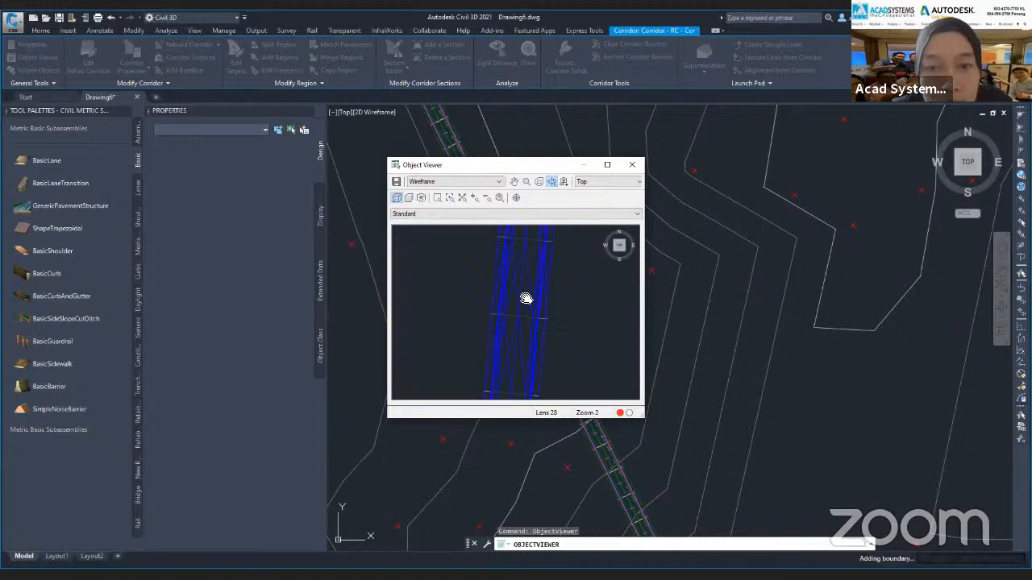
scroll(526, 298, "up", 2)
middle_click_drag(524, 262, 518, 320)
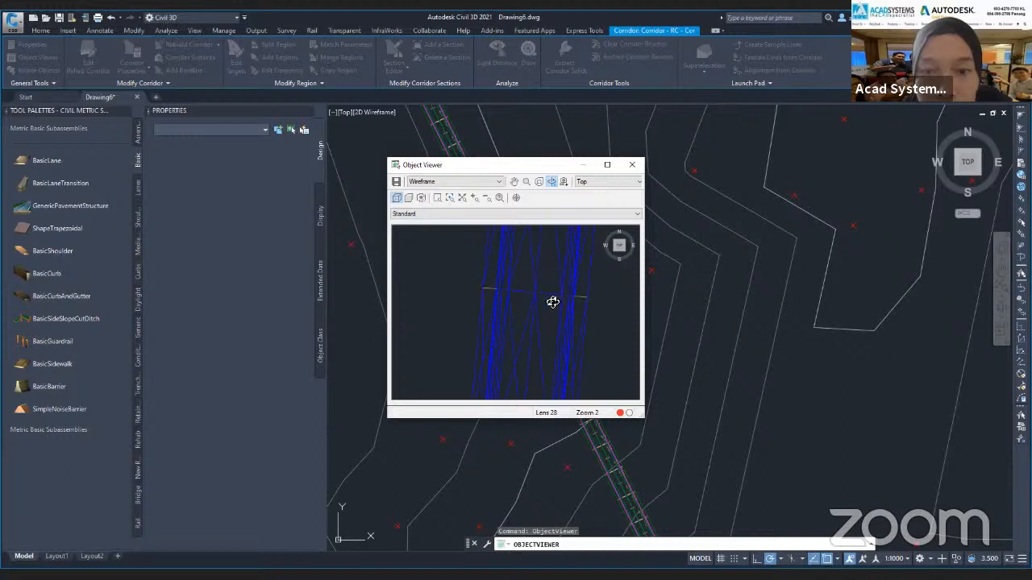
Try the 3dWireframe visual style on the corridor and return to Wireframe
left_click(449, 182)
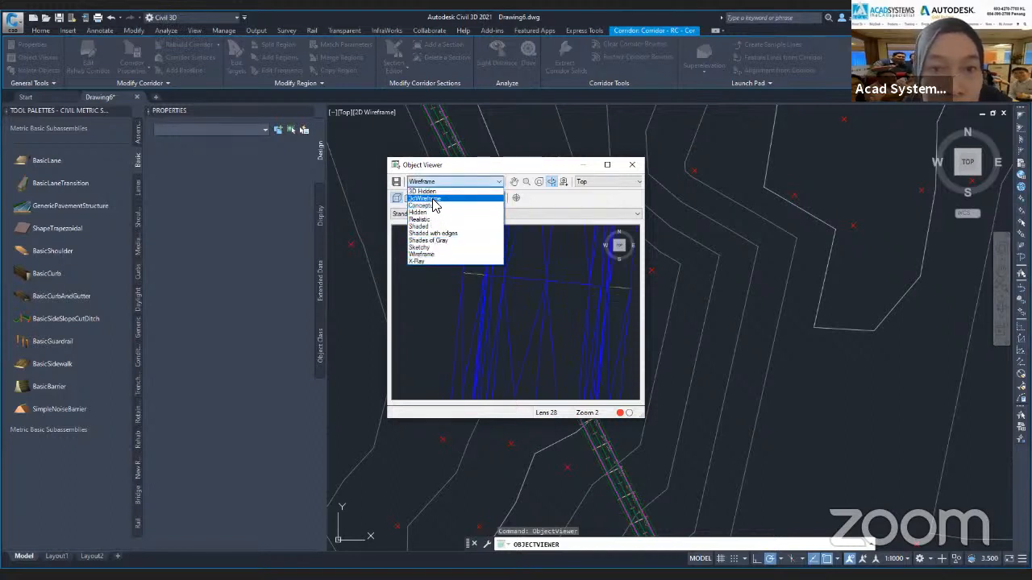
left_click(433, 200)
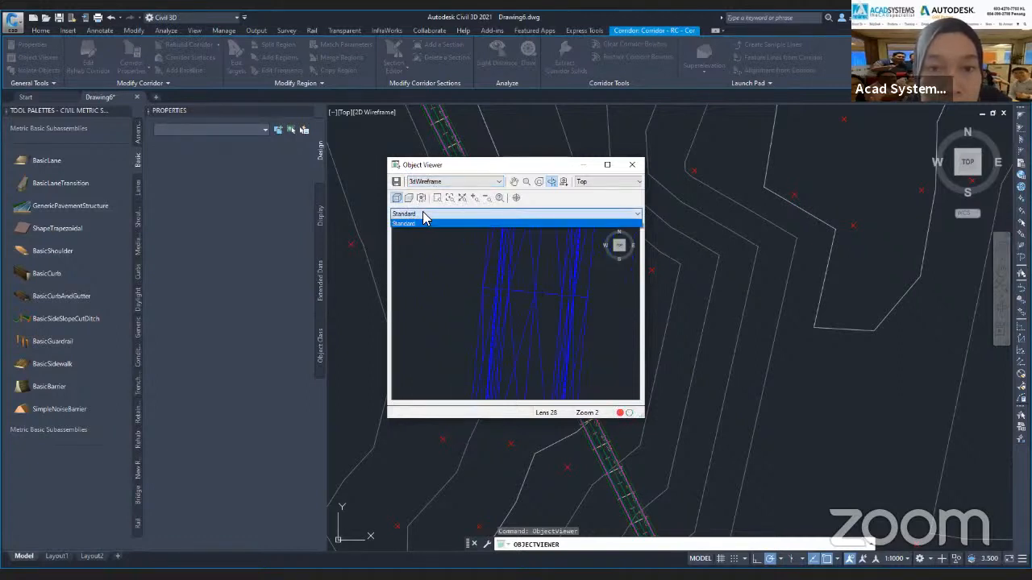
left_click(435, 182)
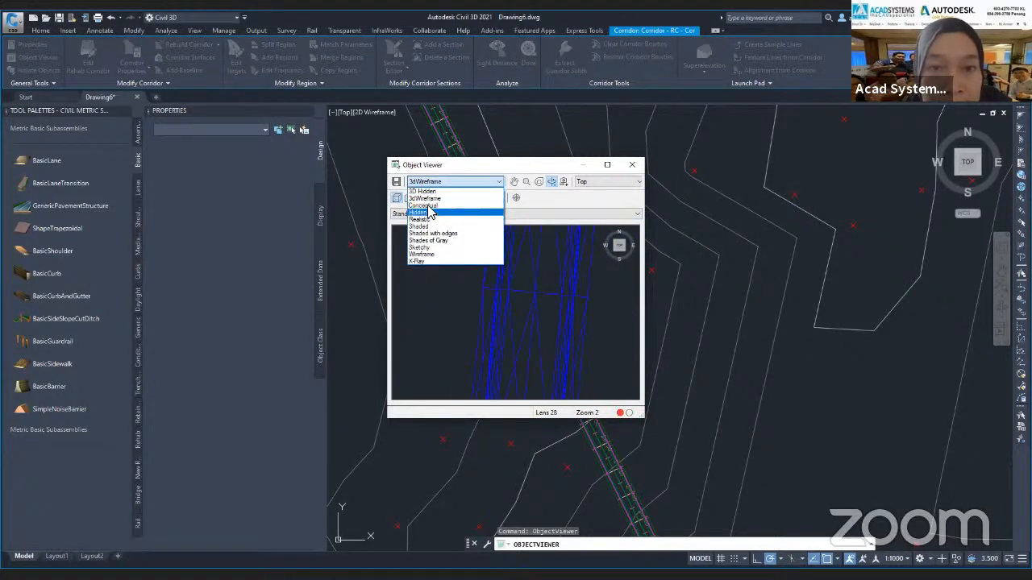
left_click(438, 254)
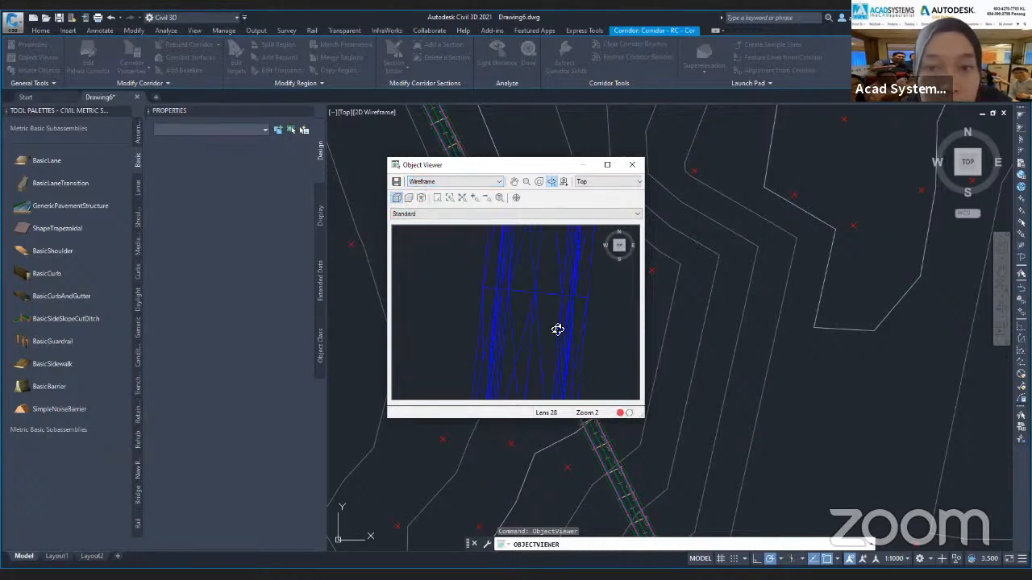
Examine a corridor cross-section, from carriageway to side slopes, in a tilted 3D view
left_click_drag(580, 371, 556, 325)
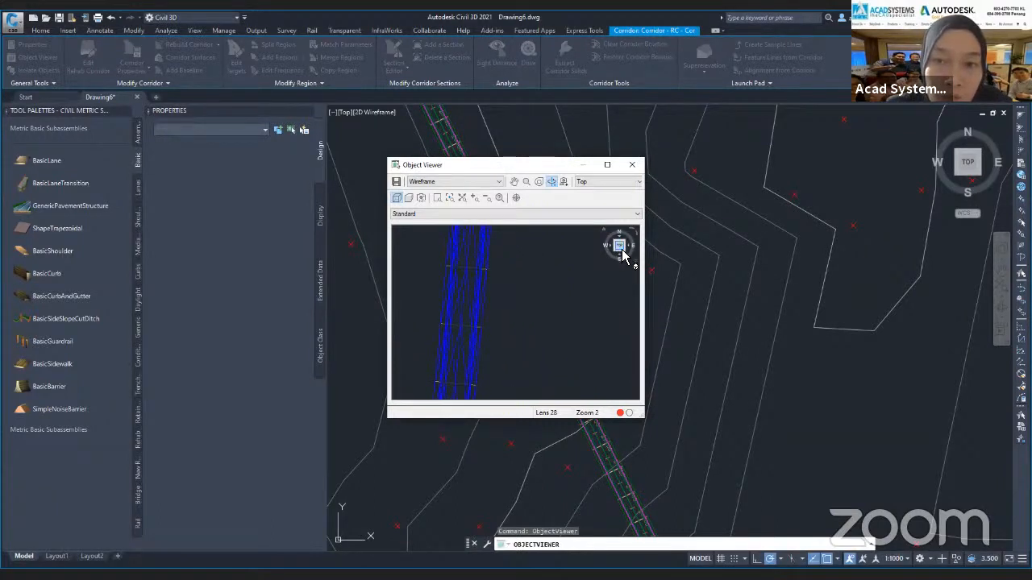
left_click_drag(622, 255, 619, 246)
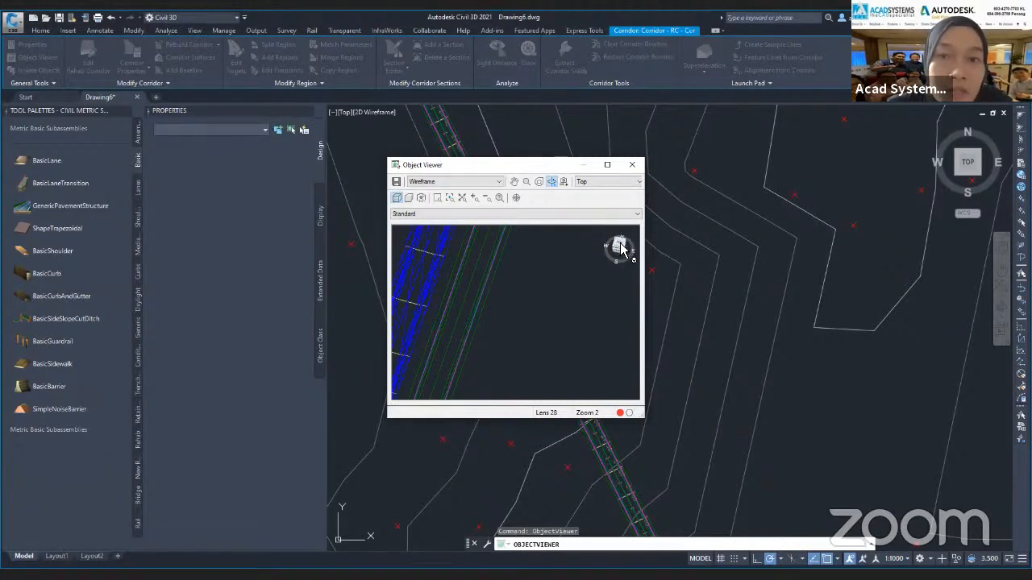
left_click_drag(532, 292, 491, 303)
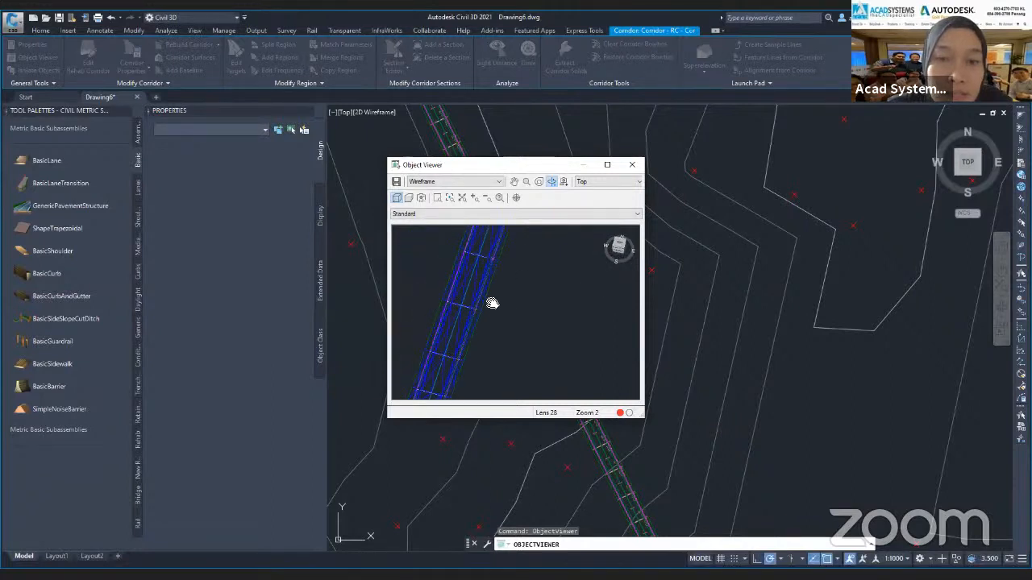
middle_click_drag(492, 303, 546, 321)
scroll(476, 320, "down", 2)
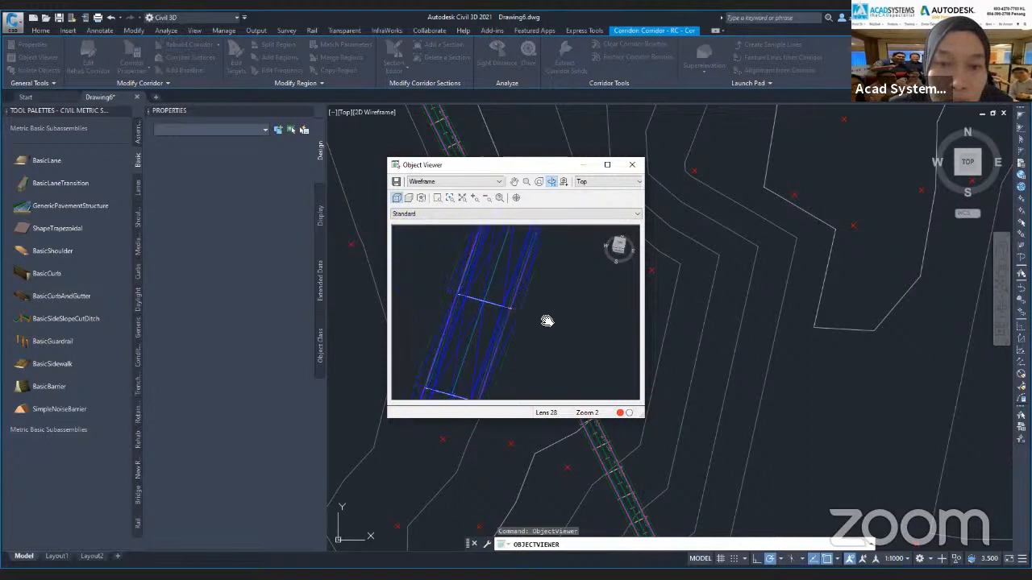
scroll(498, 314, "up", 4)
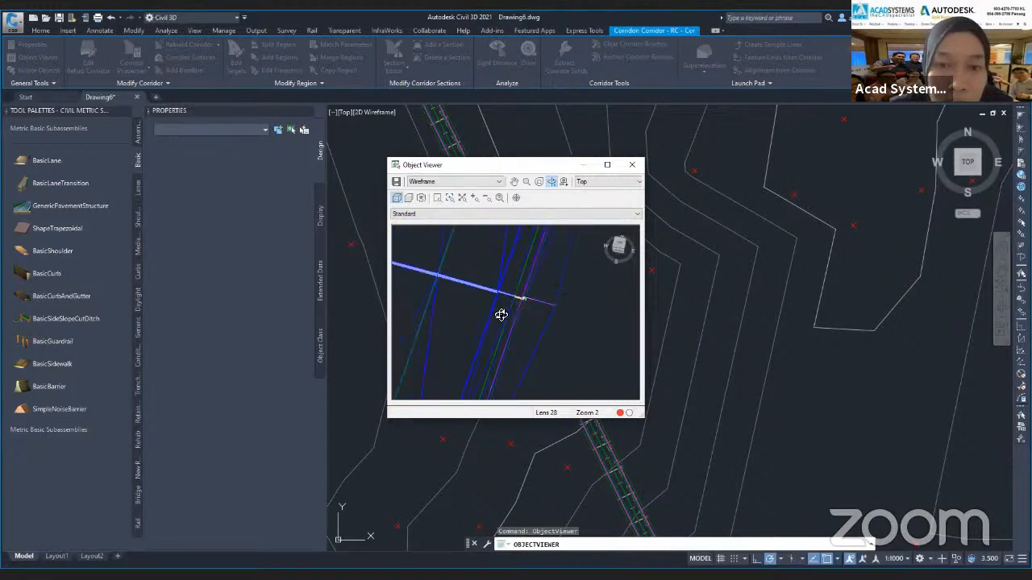
middle_click_drag(510, 301, 555, 318)
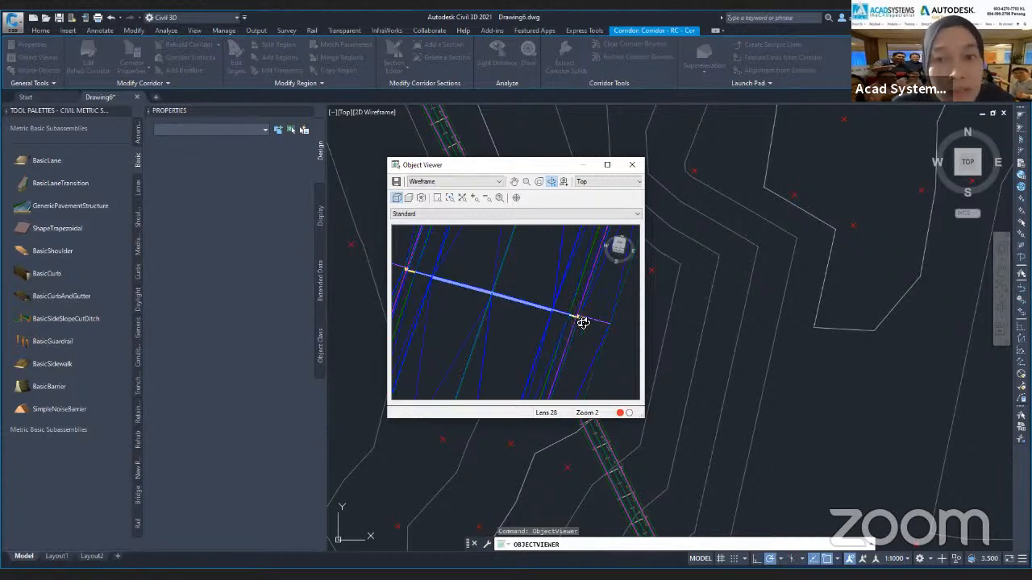
left_click_drag(573, 330, 570, 333)
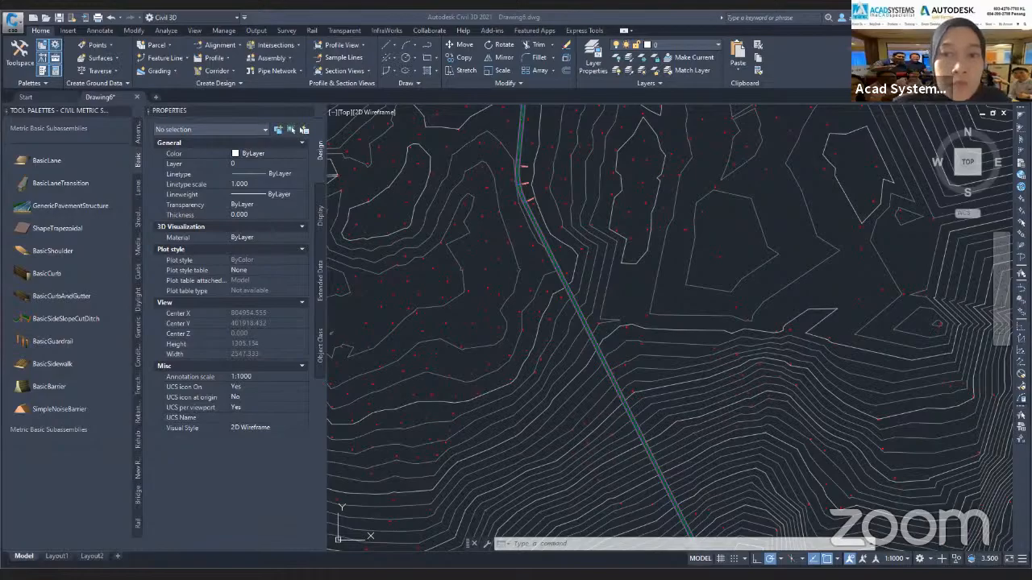
Switch to the browser showing acadsystems.com and find the Latest Autodesk Online Lessons, Workshops, Webinars section on the home page
key("alt+Tab")
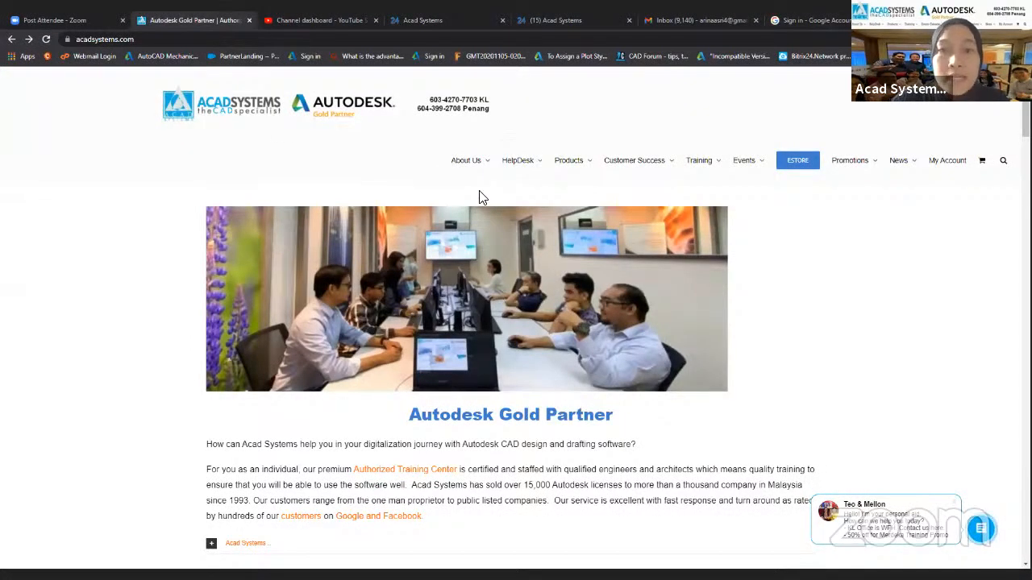
scroll(314, 158, "down", 1)
scroll(314, 159, "up", 1)
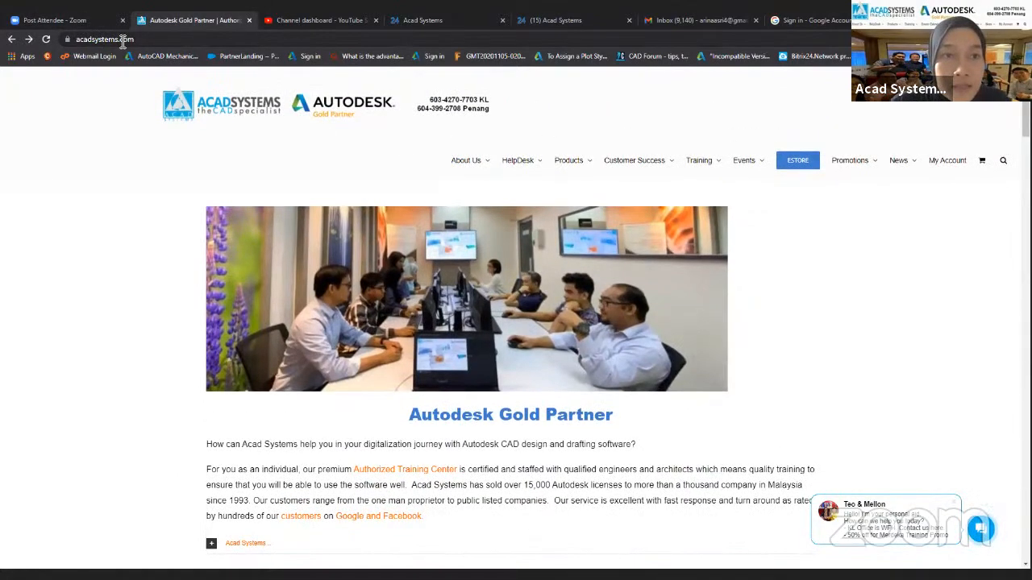
scroll(316, 226, "down", 2)
scroll(316, 225, "down", 12)
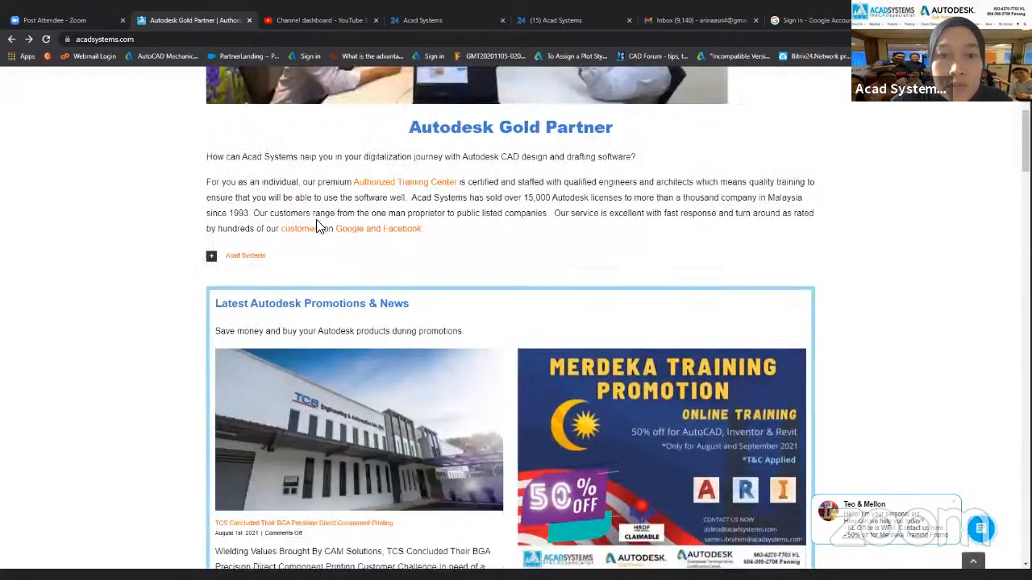
scroll(316, 226, "down", 10)
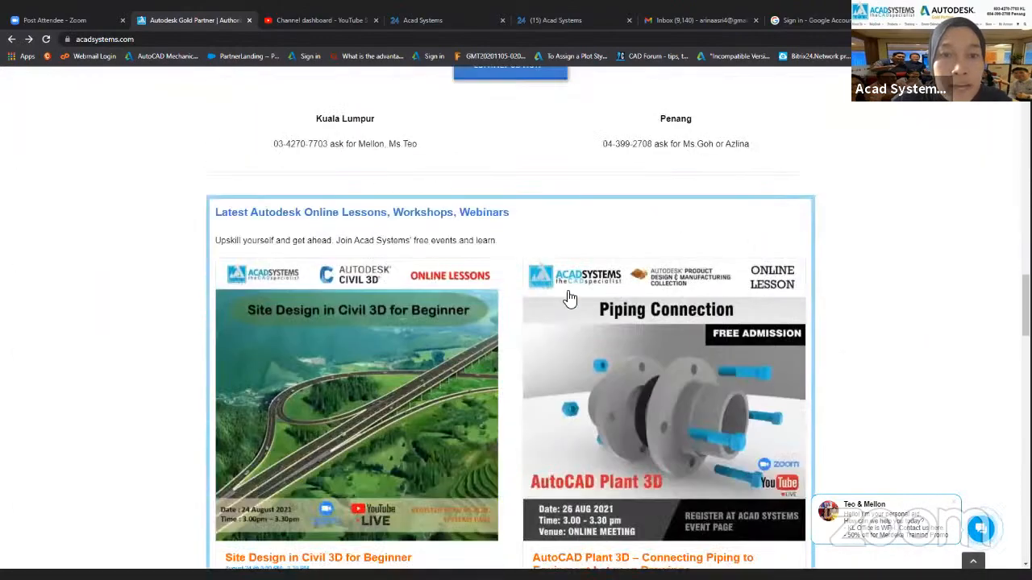
scroll(226, 289, "up", 3)
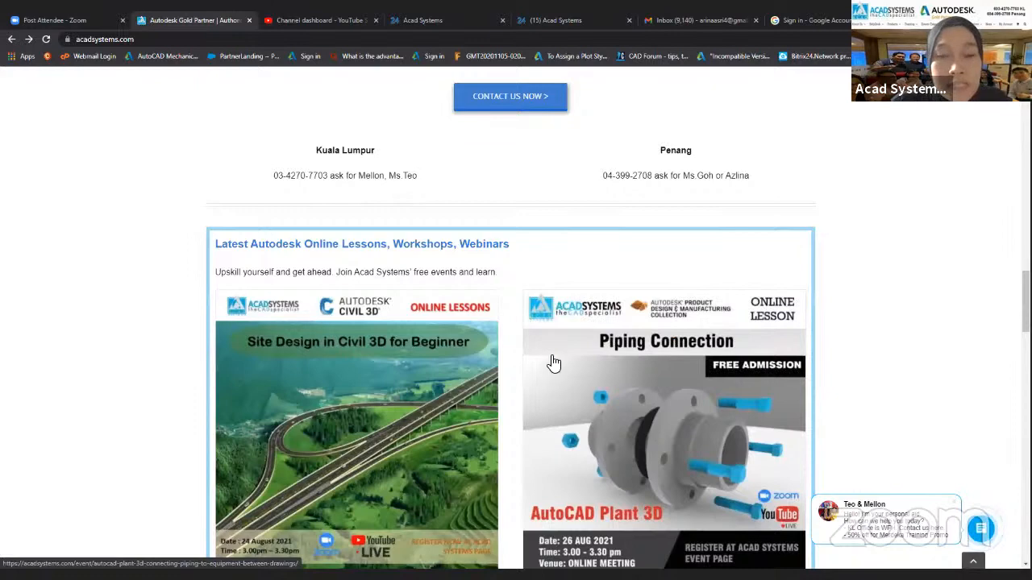
scroll(527, 345, "down", 3)
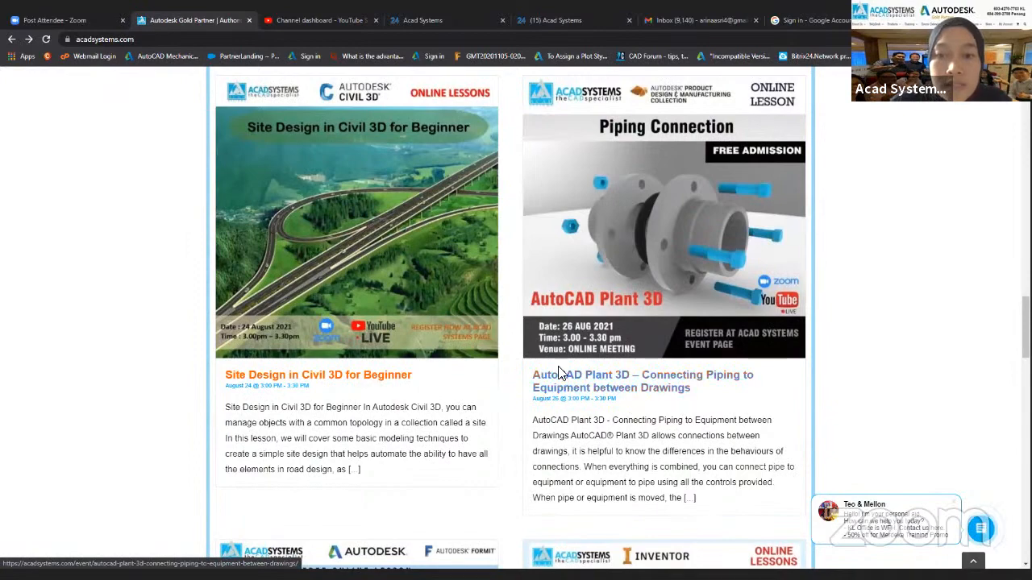
Review the upcoming lessons on the home page, from AutoCAD Plant 3D to Plumbing in Revit MEP for Beginners
scroll(566, 377, "up", 1)
scroll(565, 375, "down", 3)
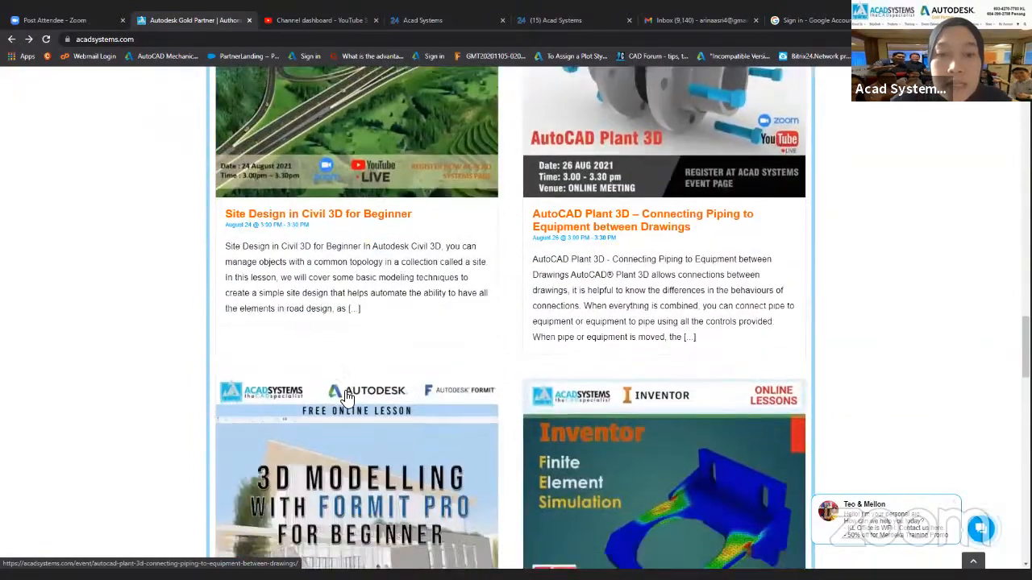
scroll(362, 322, "down", 5)
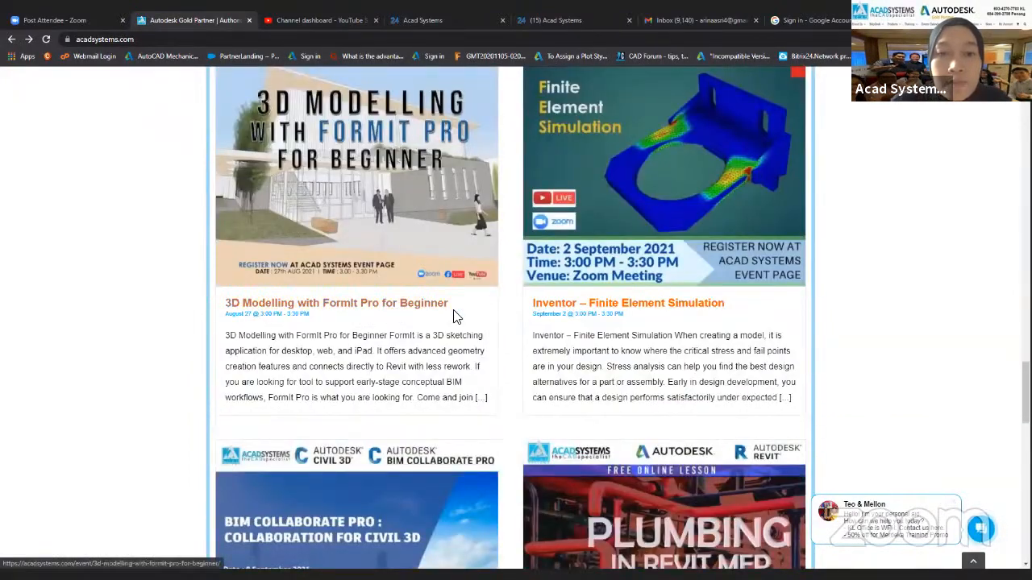
scroll(457, 317, "down", 1)
scroll(457, 317, "down", 4)
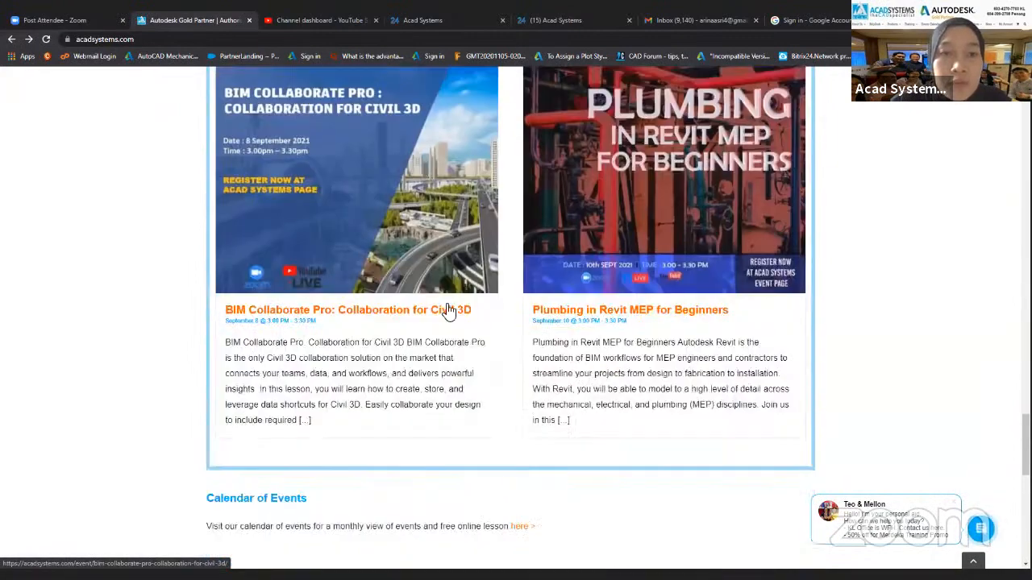
scroll(250, 318, "up", 2)
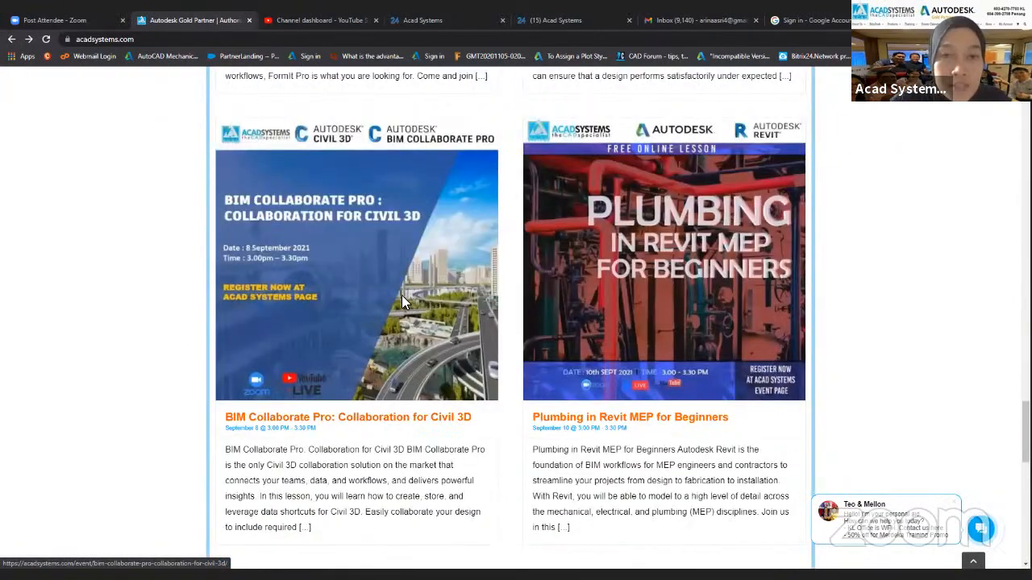
Open the 3D Modelling with FormIt Pro for Beginner event page and read its RSVP and lesson details
scroll(379, 258, "up", 1)
scroll(354, 227, "up", 2)
left_click(359, 205)
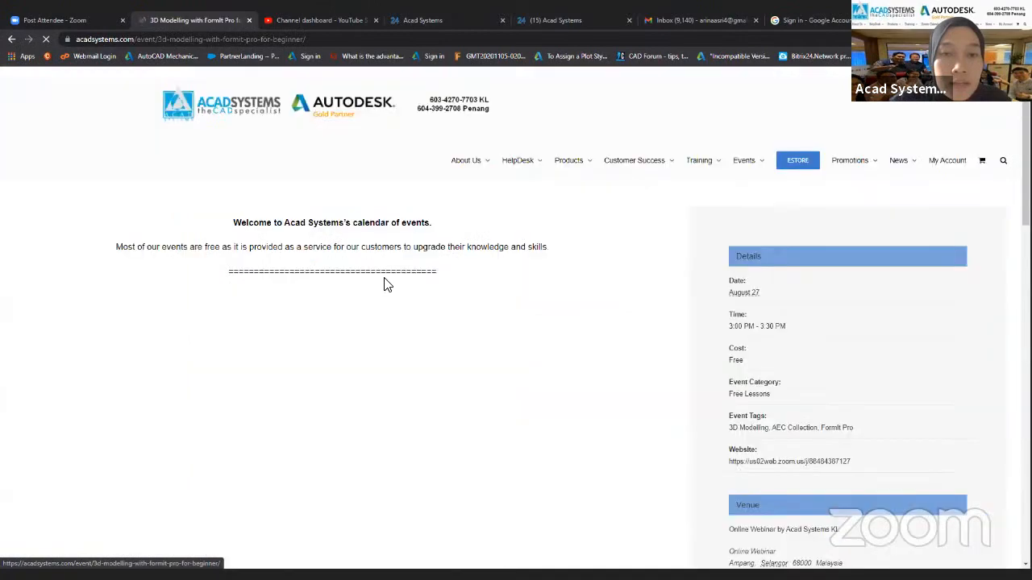
scroll(440, 344, "down", 4)
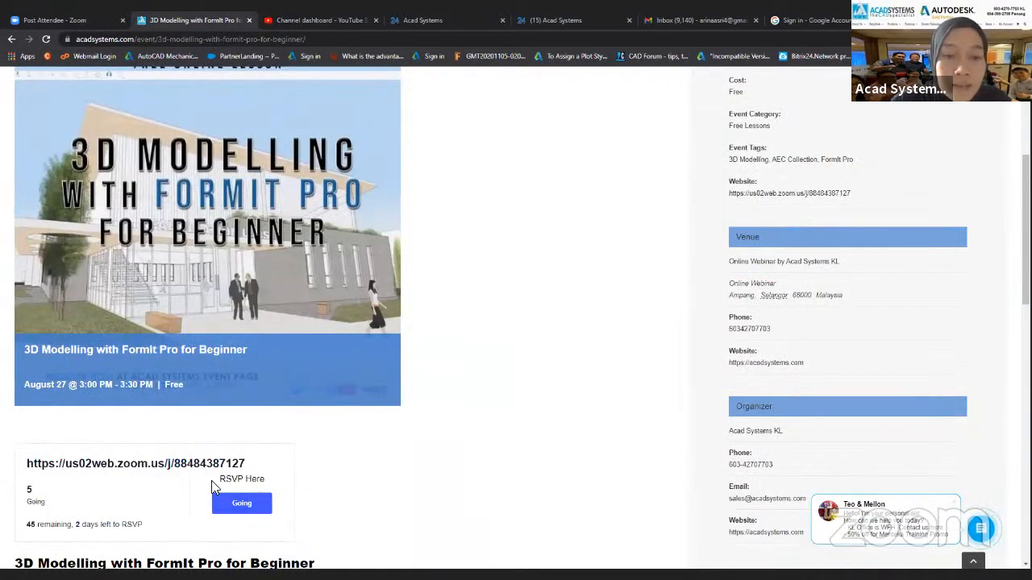
scroll(309, 472, "down", 3)
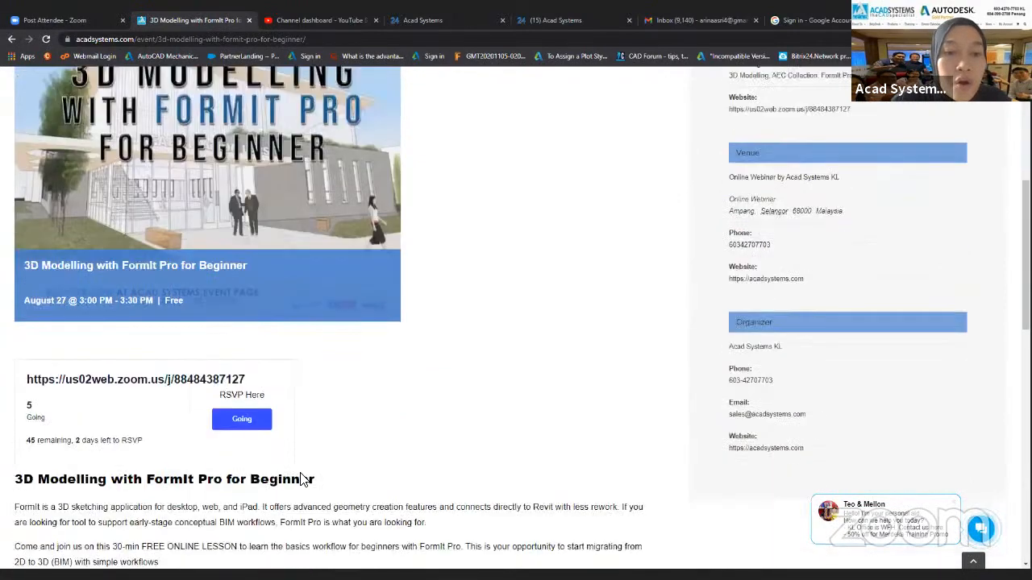
scroll(246, 481, "down", 2)
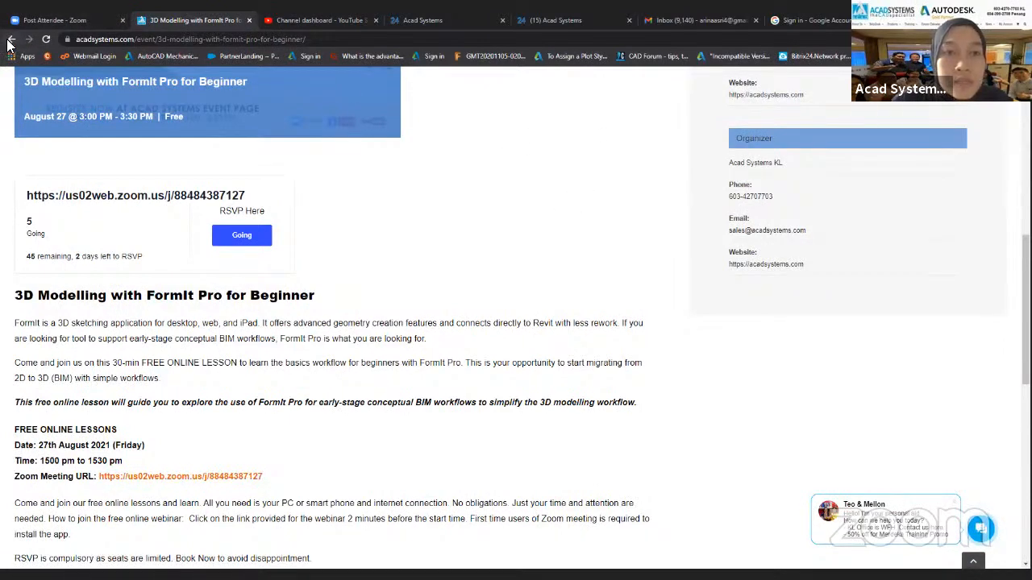
Open the Acad Systems YouTube channel from the home page's footer and look through its uploads and playlists
scroll(519, 395, "down", 15)
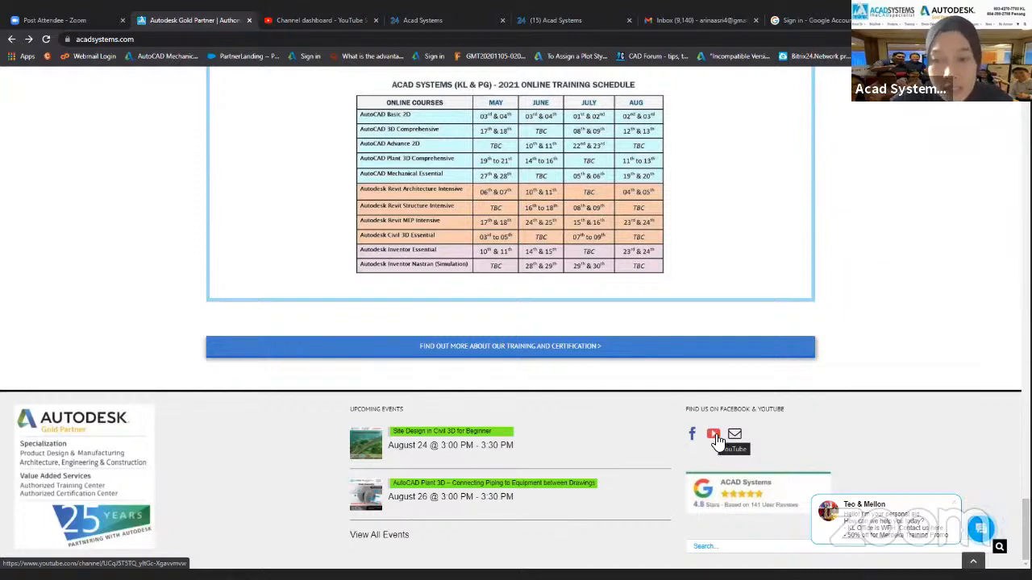
left_click(714, 436)
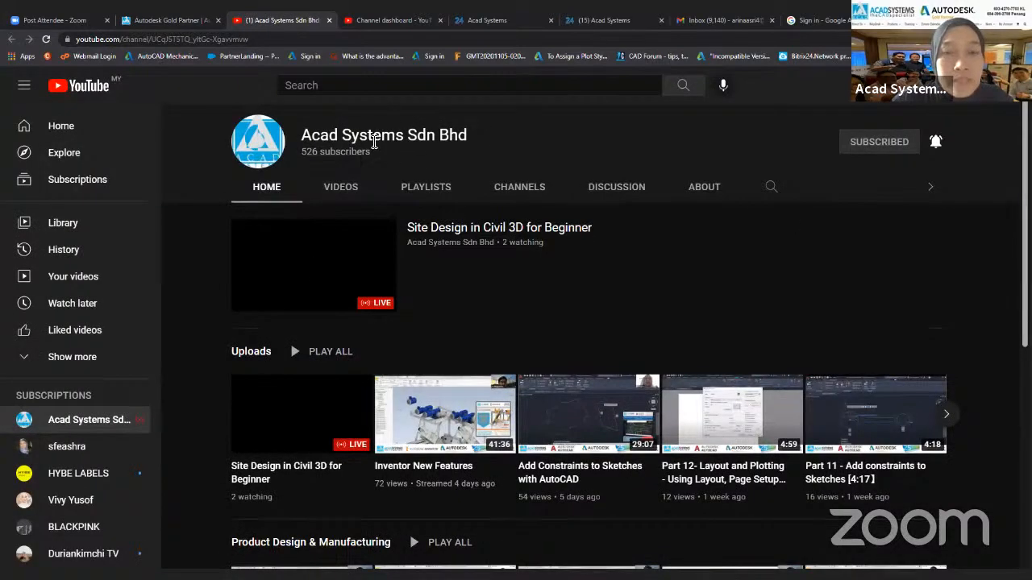
scroll(407, 242, "down", 3)
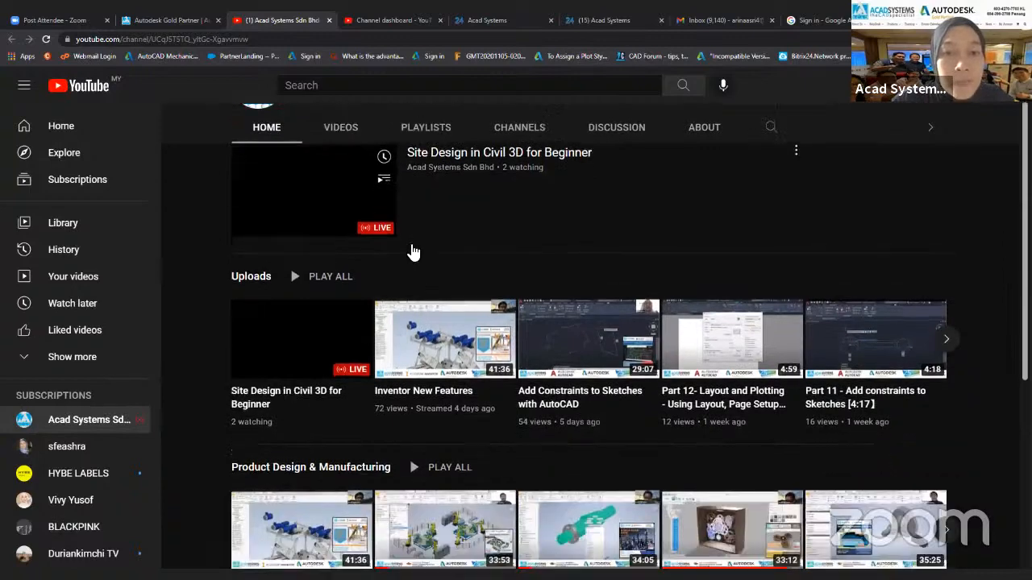
scroll(347, 379, "down", 2)
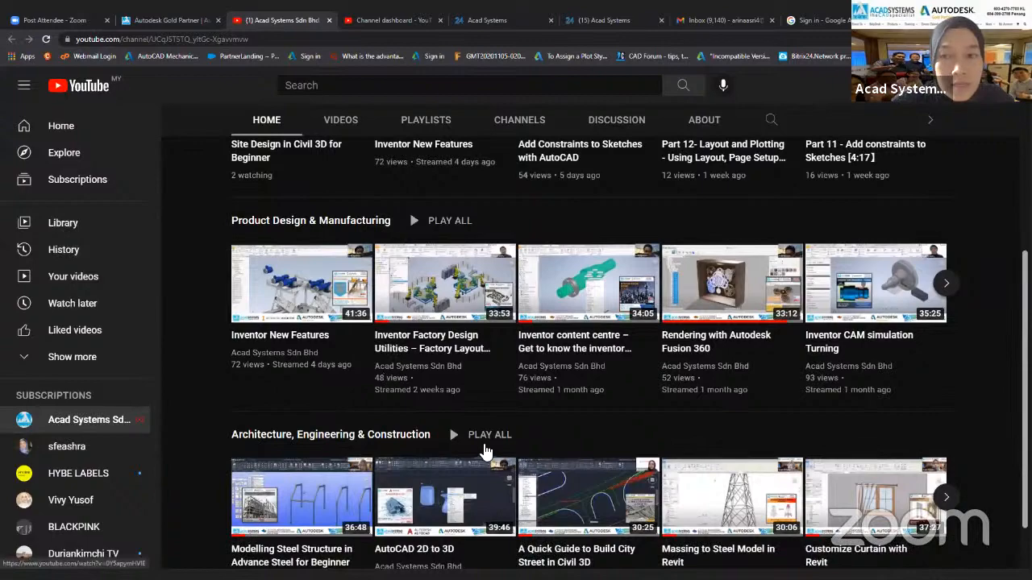
scroll(502, 436, "down", 1)
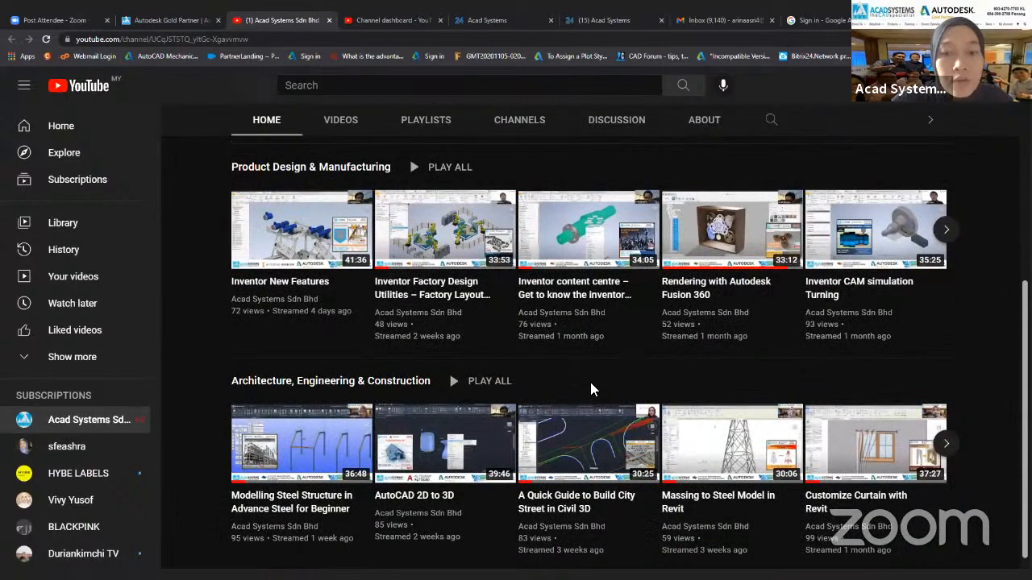
scroll(590, 391, "up", 7)
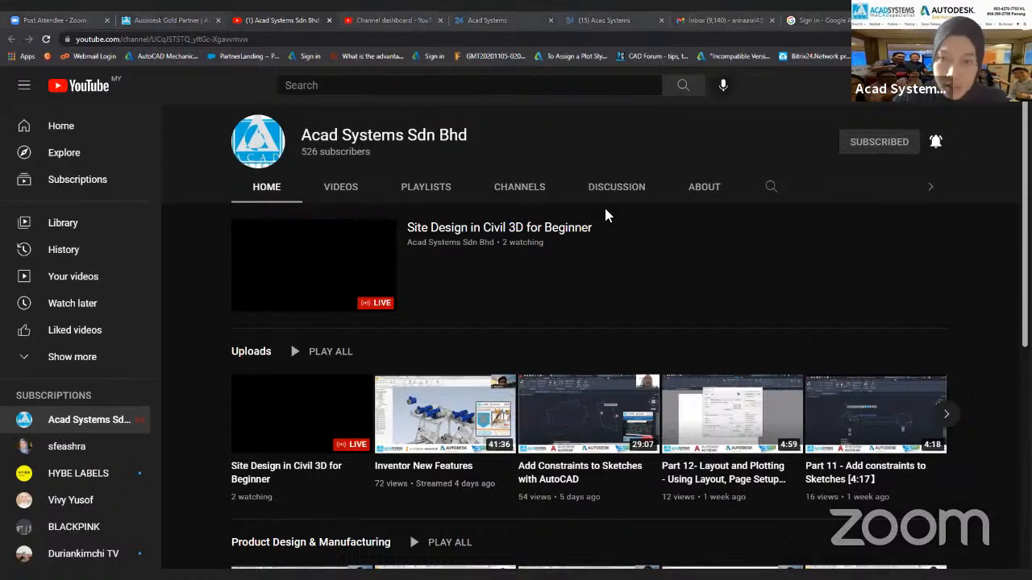
Switch back to Drawing6 in Civil 3D
key("alt+Tab")
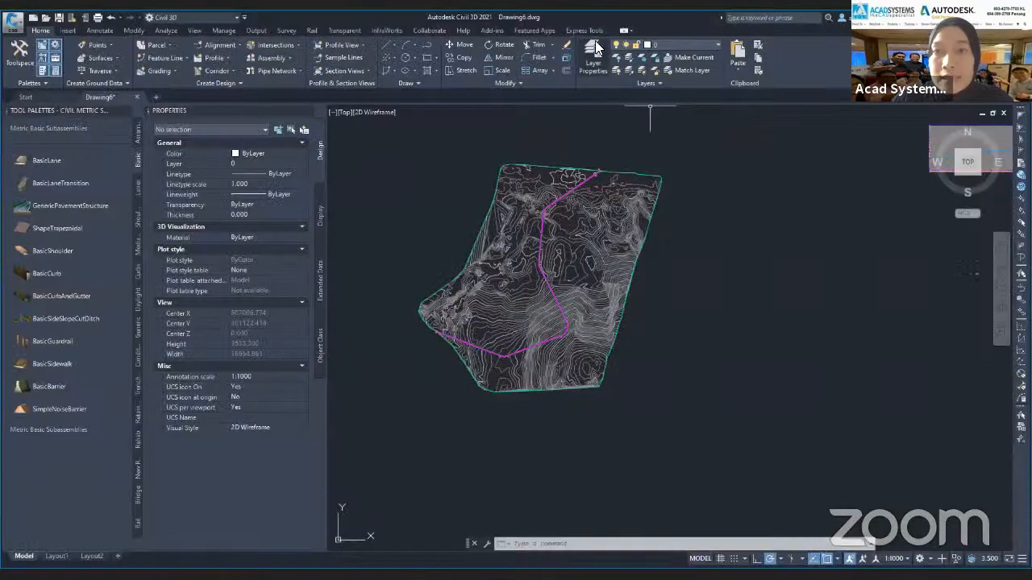